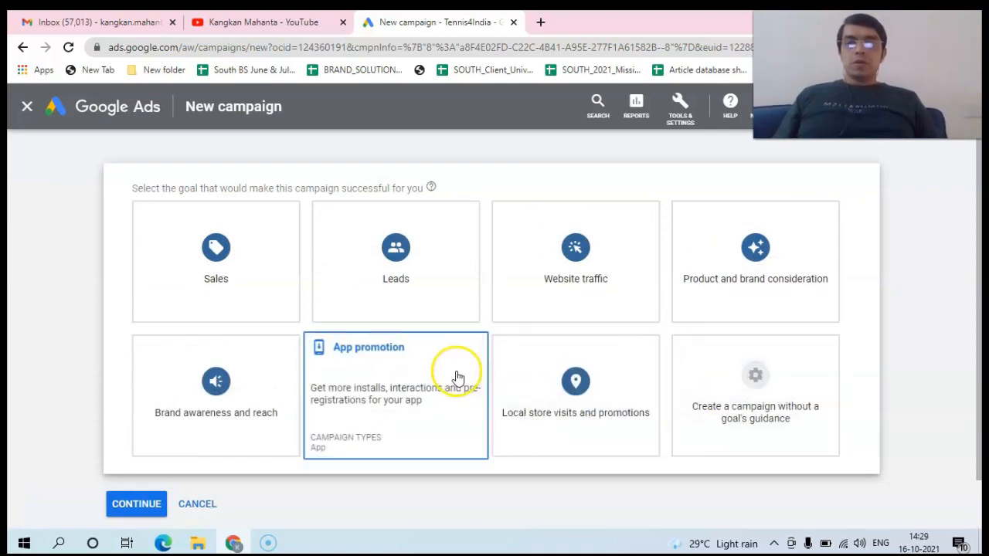
Step: Choose Brand awareness and reach as the campaign goal and Video as the campaign type
{"action": "left_click_drag", "start_coordinate": [978, 260], "coordinate": [981, 305]}
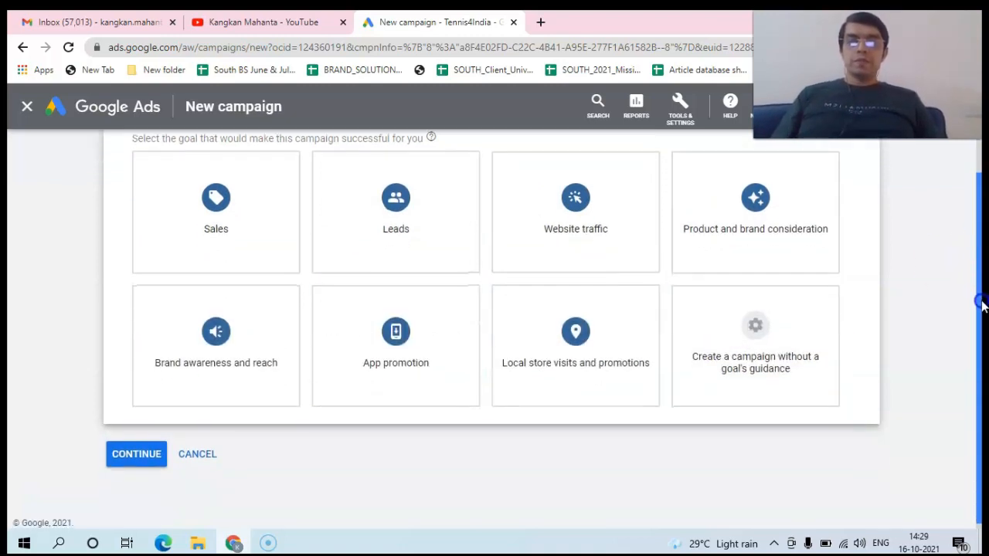
{"action": "left_click", "coordinate": [247, 330]}
{"action": "left_click", "coordinate": [390, 328]}
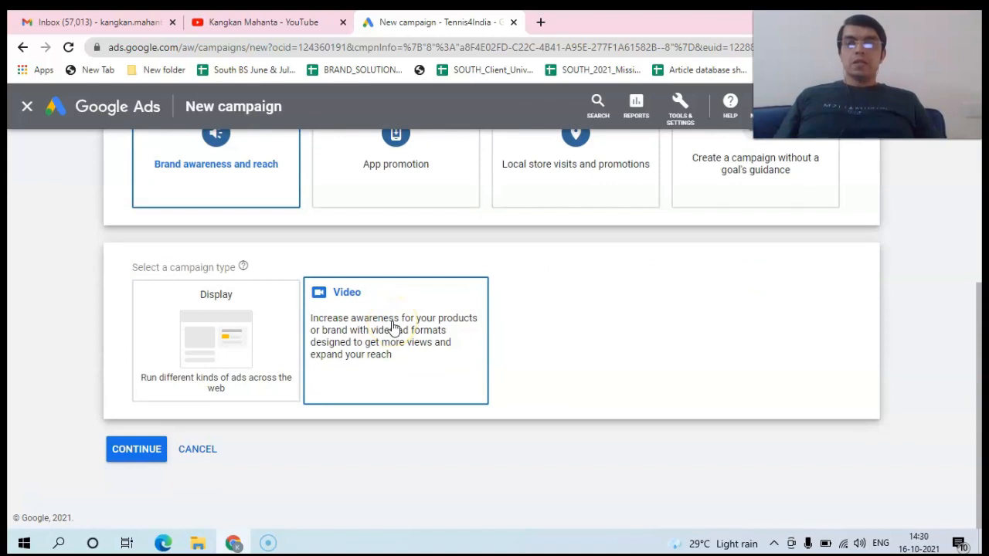
{"action": "left_click", "coordinate": [775, 364]}
{"action": "left_click", "coordinate": [980, 354]}
{"action": "mouse_move", "coordinate": [979, 354]}
{"action": "left_mouse_down"}
{"action": "mouse_move", "coordinate": [978, 327]}
{"action": "mouse_move", "coordinate": [979, 352]}
{"action": "left_mouse_up"}
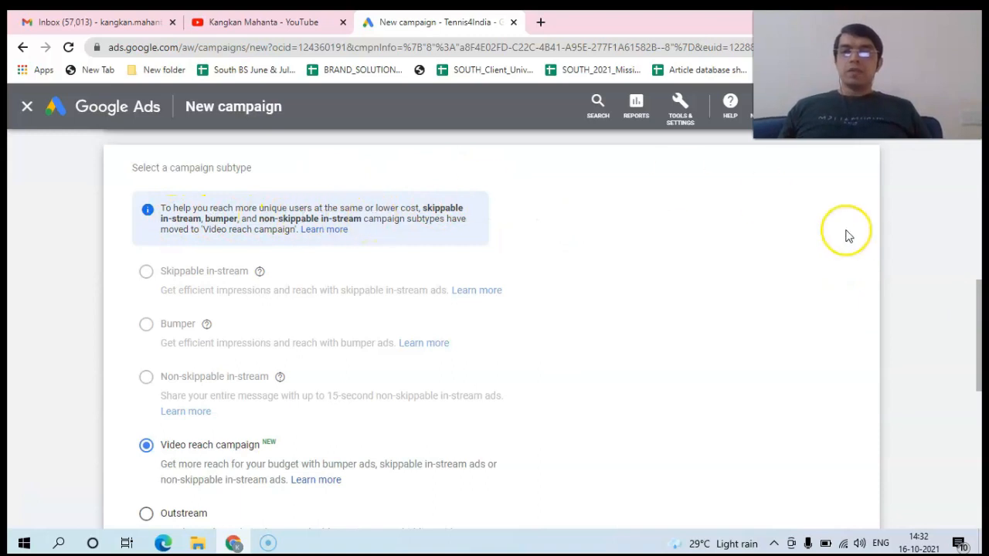
Step: Try the Outstream and Ad sequence campaign subtypes
{"action": "left_click_drag", "start_coordinate": [981, 305], "coordinate": [980, 375]}
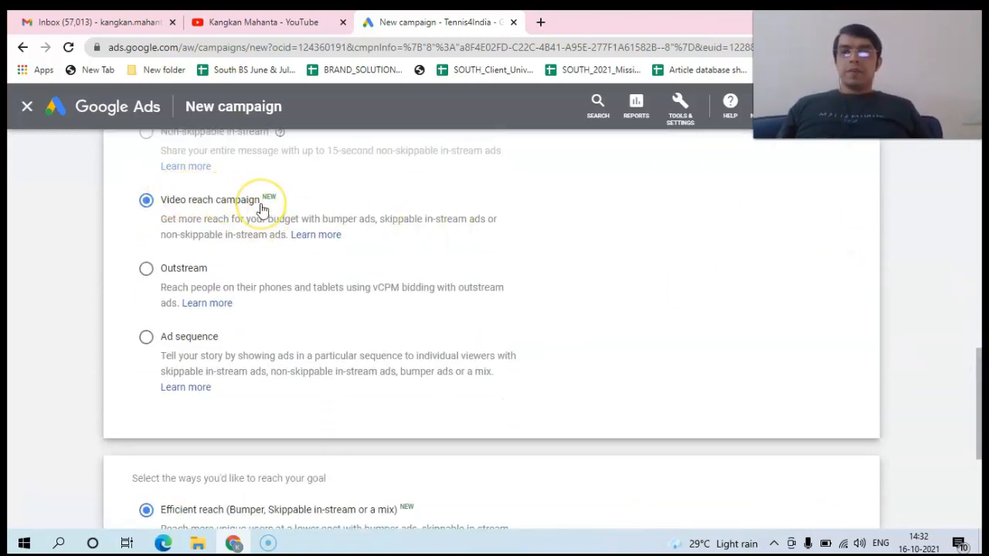
{"action": "left_click", "coordinate": [147, 269]}
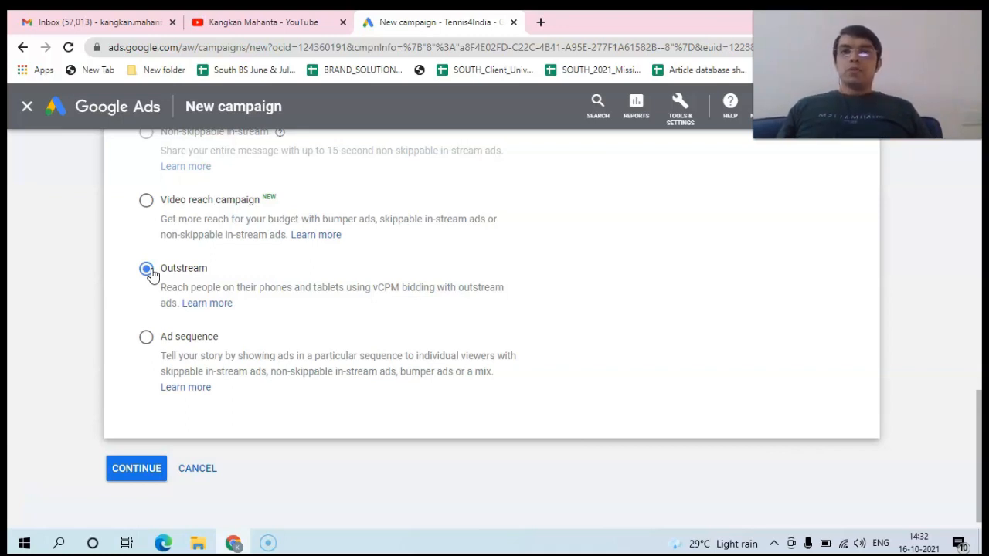
{"action": "left_click", "coordinate": [175, 272]}
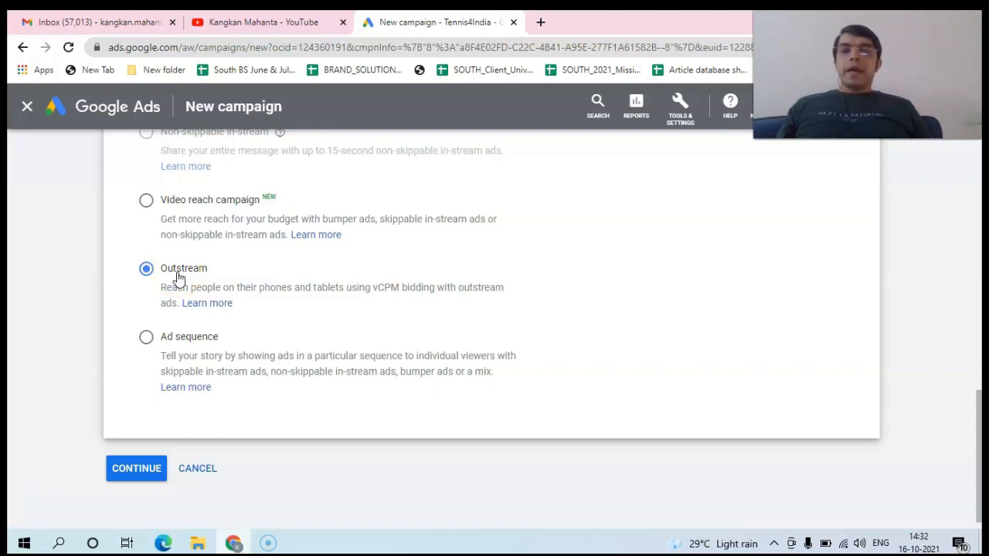
{"action": "left_click", "coordinate": [385, 300]}
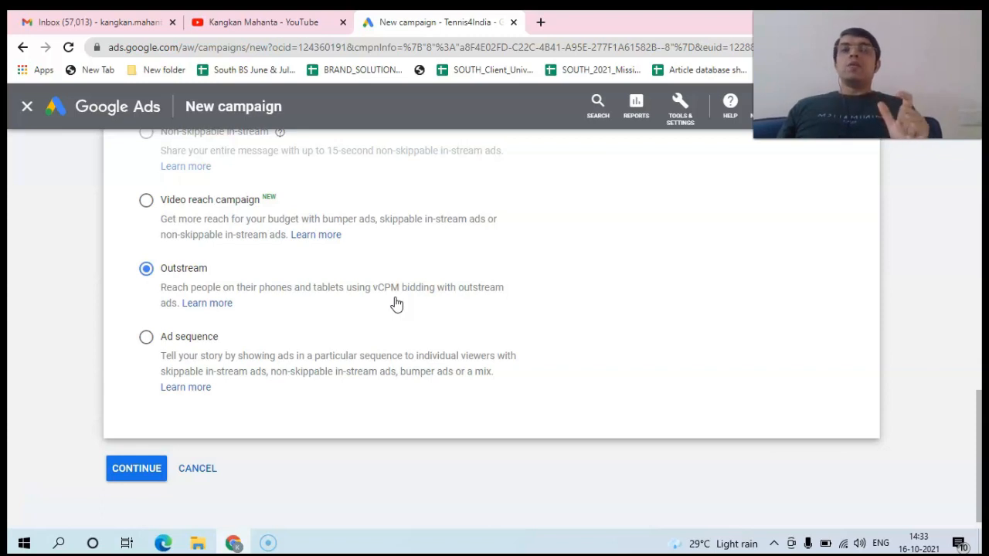
{"action": "left_click", "coordinate": [369, 304]}
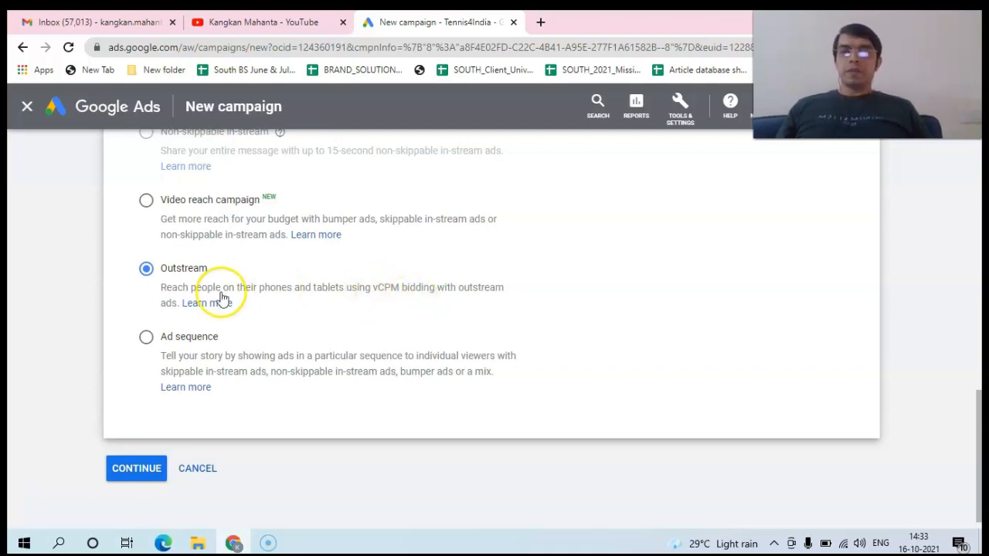
{"action": "left_click", "coordinate": [146, 340]}
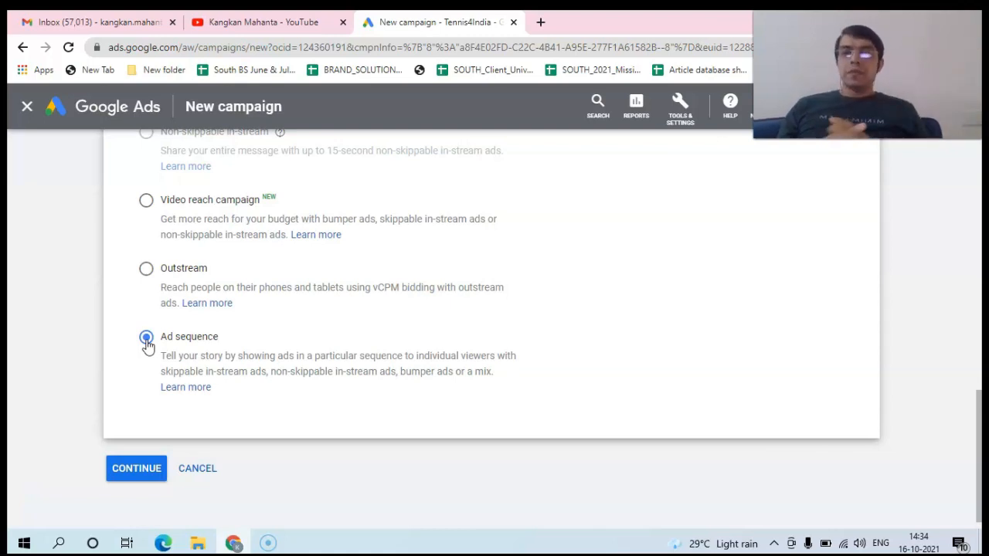
Step: Select Video reach campaign as the campaign subtype
{"action": "mouse_move", "coordinate": [980, 414]}
{"action": "left_mouse_down"}
{"action": "mouse_move", "coordinate": [981, 359]}
{"action": "mouse_move", "coordinate": [981, 403]}
{"action": "left_mouse_up"}
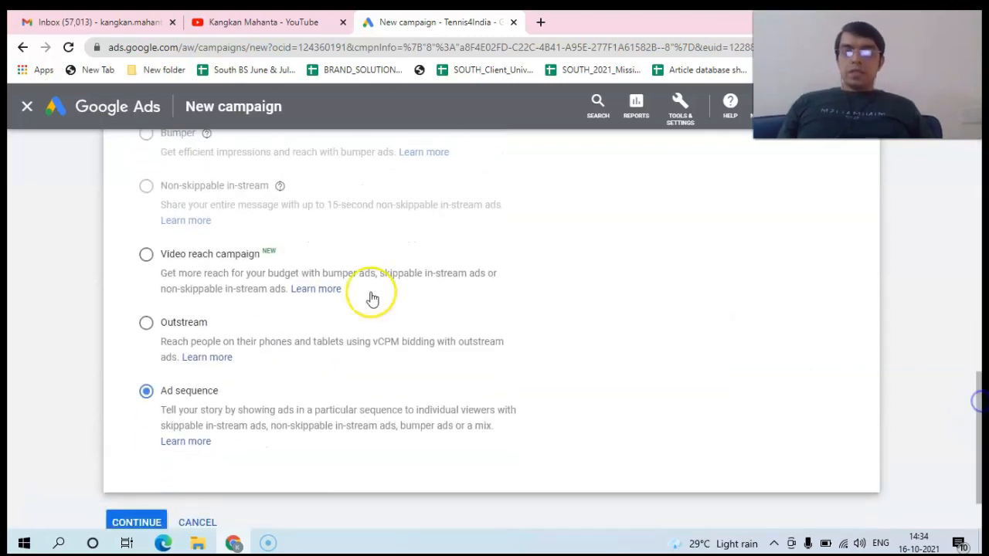
{"action": "left_click", "coordinate": [147, 257]}
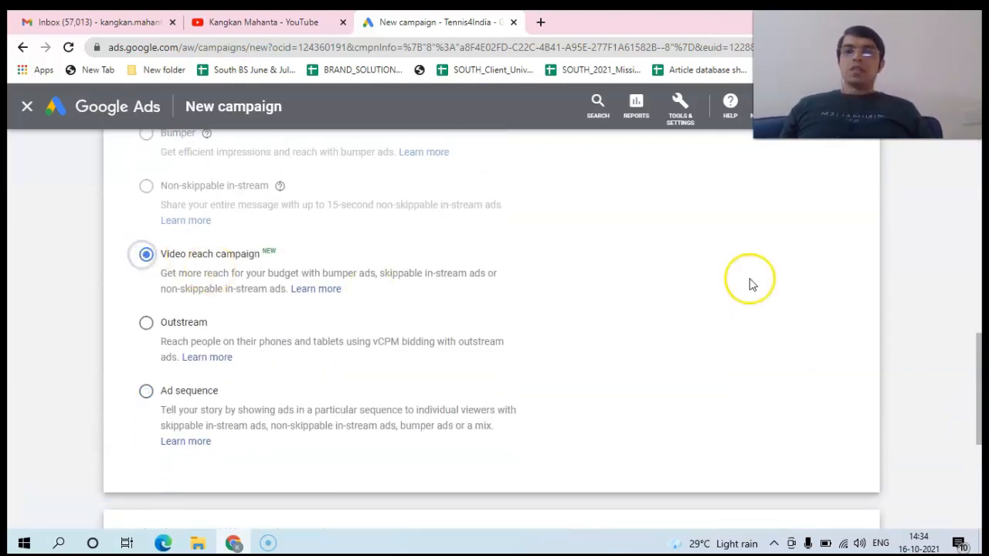
{"action": "left_click_drag", "start_coordinate": [975, 397], "coordinate": [975, 365]}
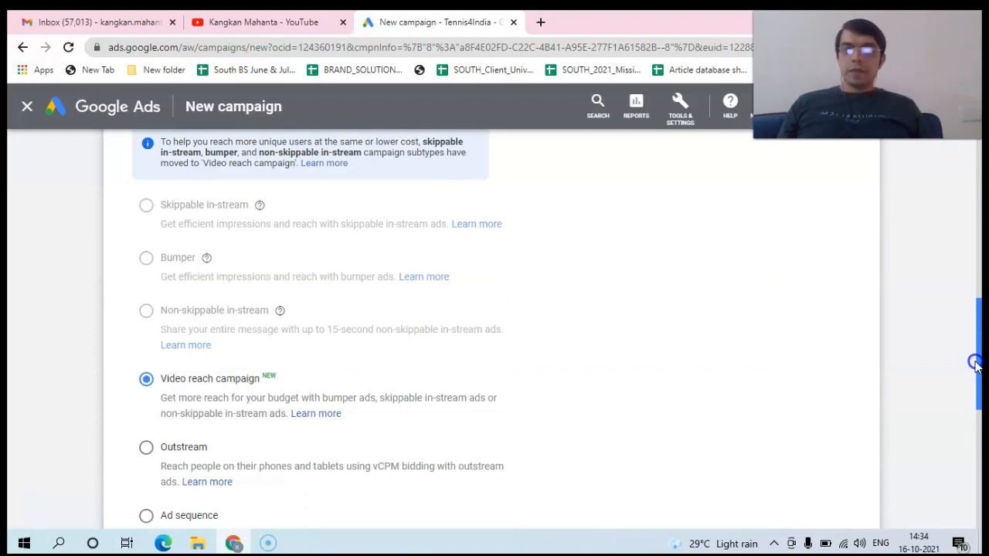
{"action": "left_click_drag", "start_coordinate": [975, 366], "coordinate": [981, 475]}
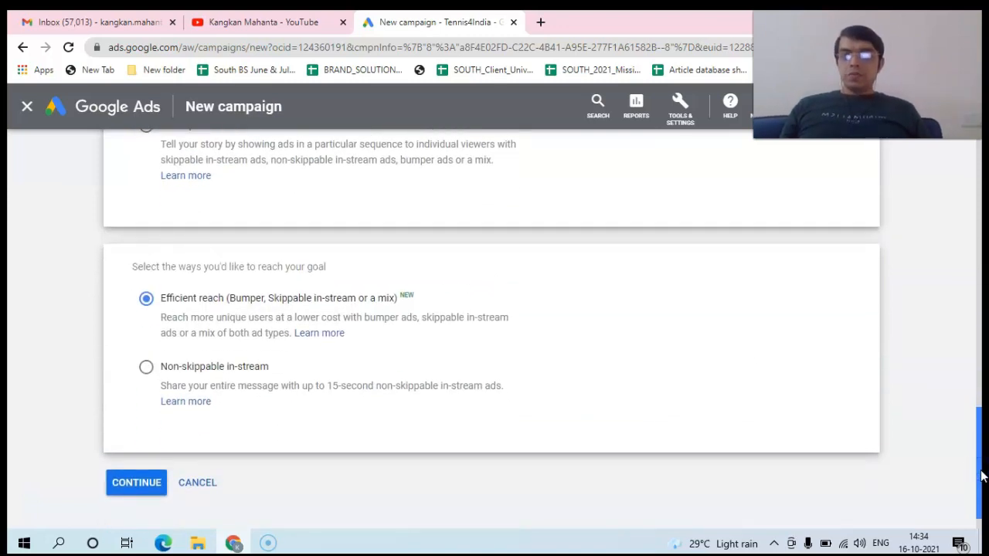
{"action": "left_click_drag", "start_coordinate": [980, 461], "coordinate": [979, 457]}
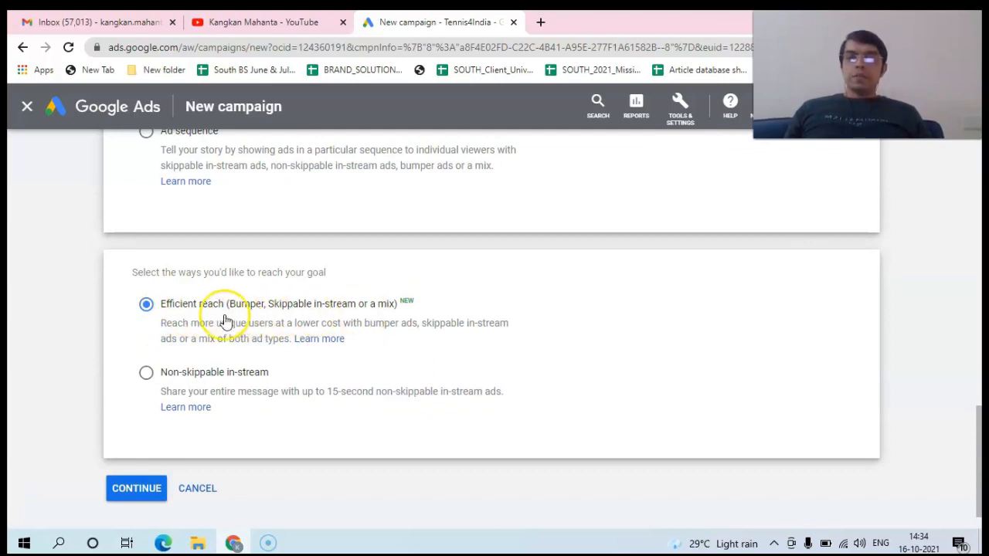
Step: Try Non-skippable in-stream as the way to reach the goal, alternating it with Efficient reach
{"action": "left_click", "coordinate": [146, 374]}
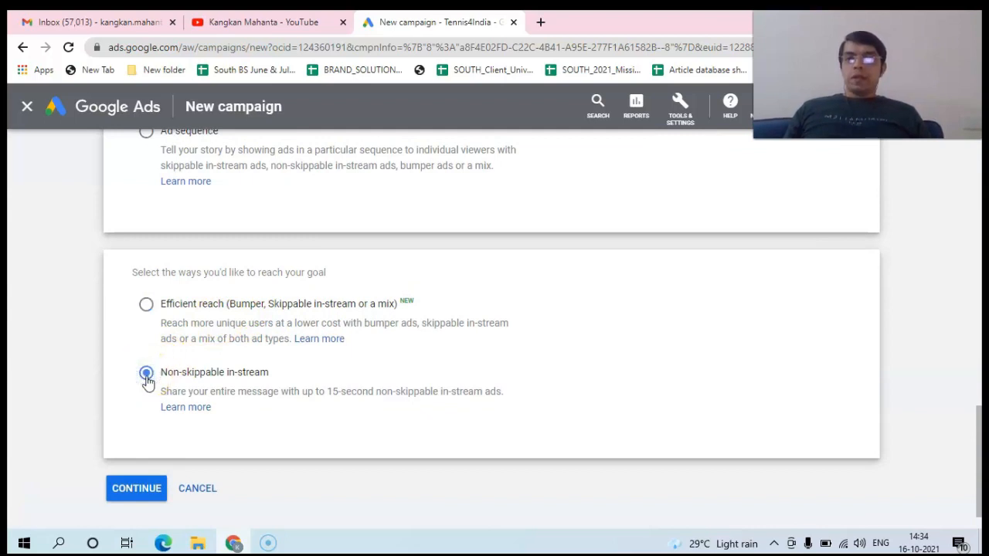
{"action": "left_click", "coordinate": [146, 306]}
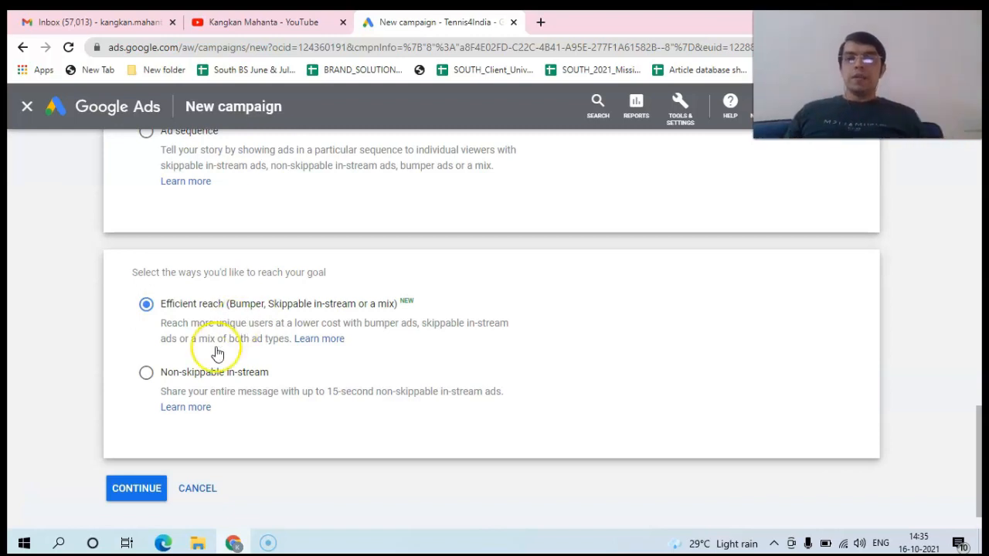
{"action": "left_click", "coordinate": [147, 374]}
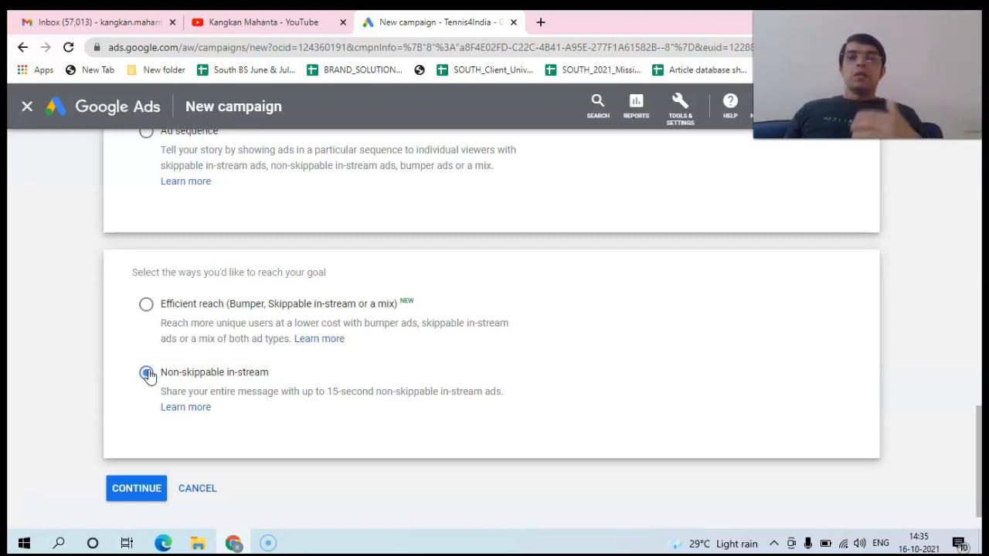
{"action": "left_click", "coordinate": [147, 311]}
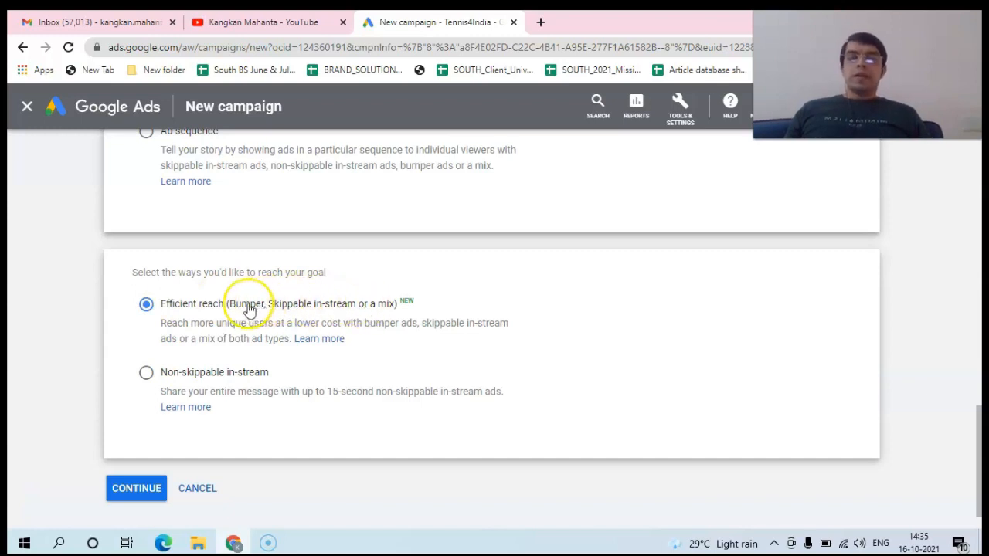
{"action": "left_click", "coordinate": [144, 377]}
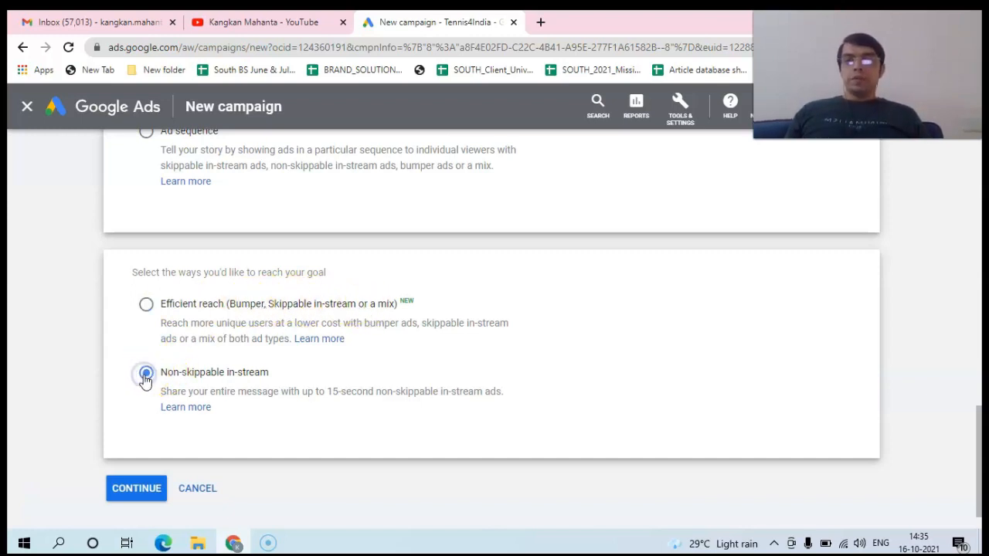
Step: Choose Efficient reach (Bumper, Skippable in-stream or a mix) and continue to the campaign settings
{"action": "left_click", "coordinate": [146, 309]}
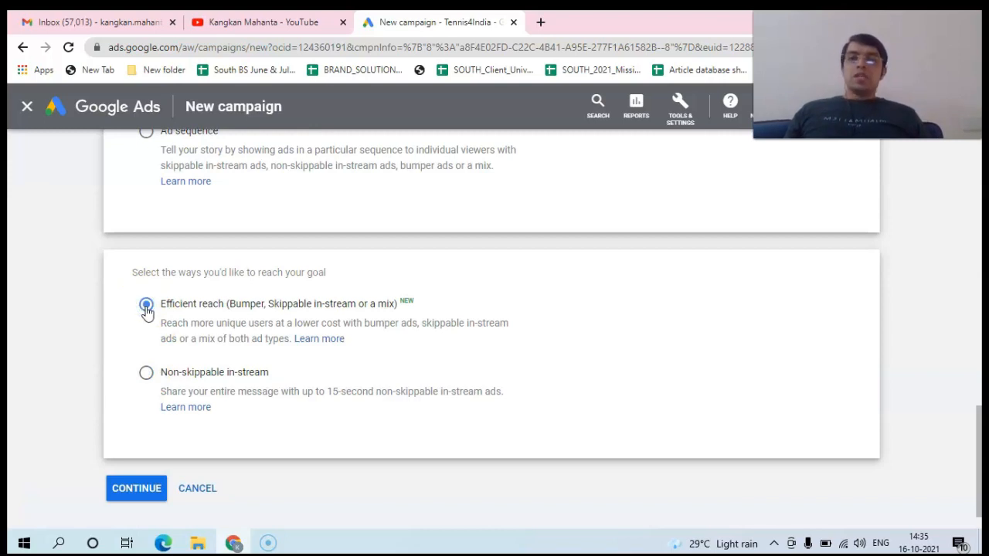
{"action": "left_click", "coordinate": [136, 490]}
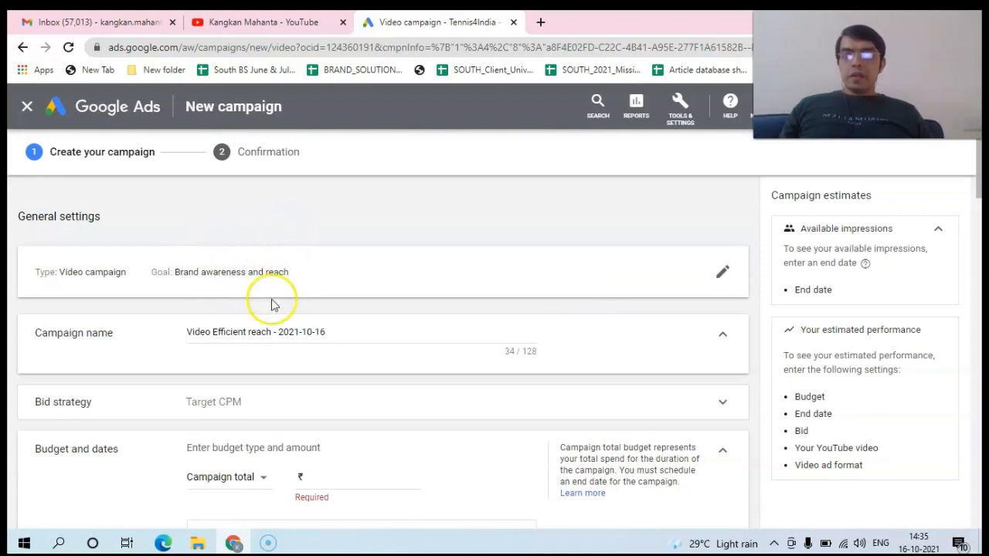
Step: Check the campaign name and expand the bid strategy details
{"action": "left_click", "coordinate": [277, 331]}
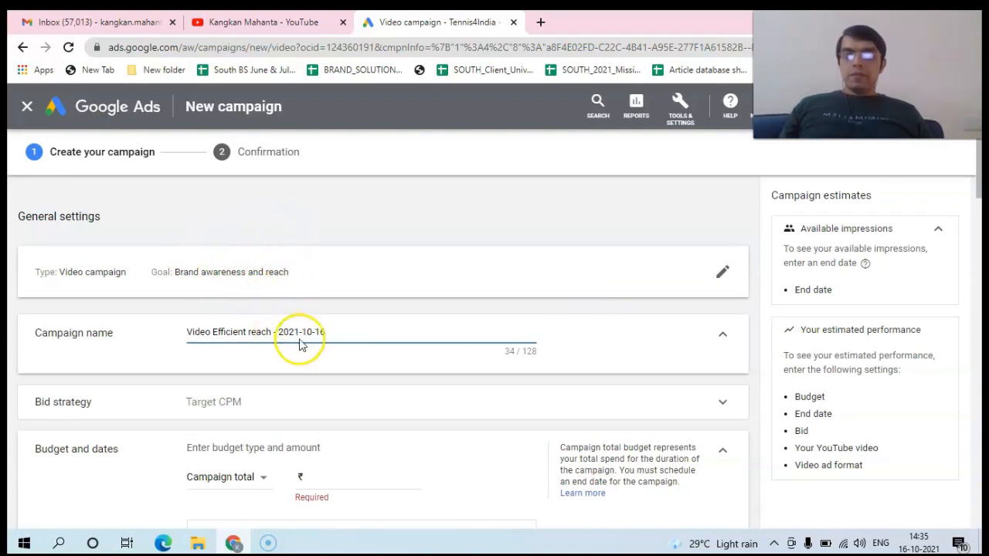
{"action": "left_click", "coordinate": [275, 333]}
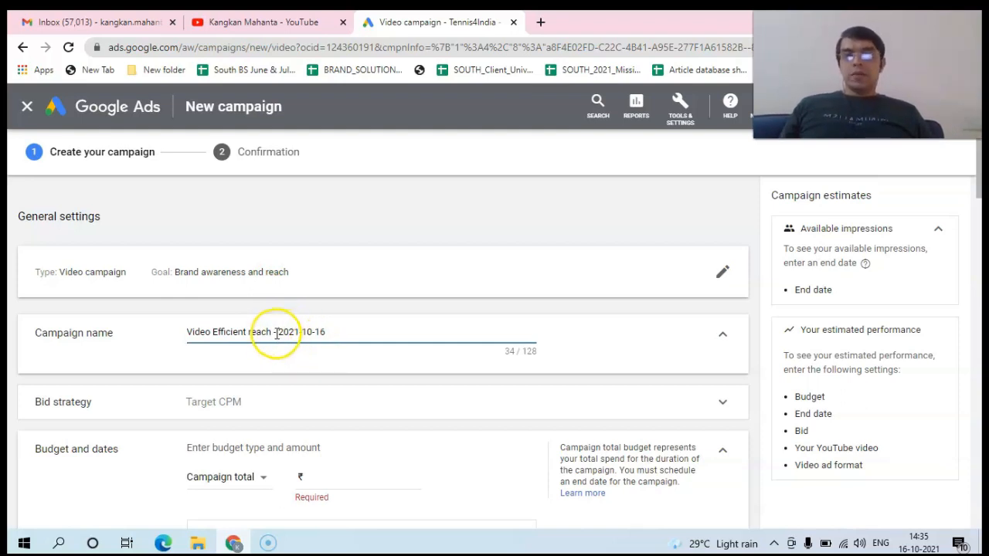
{"action": "left_click", "coordinate": [268, 333]}
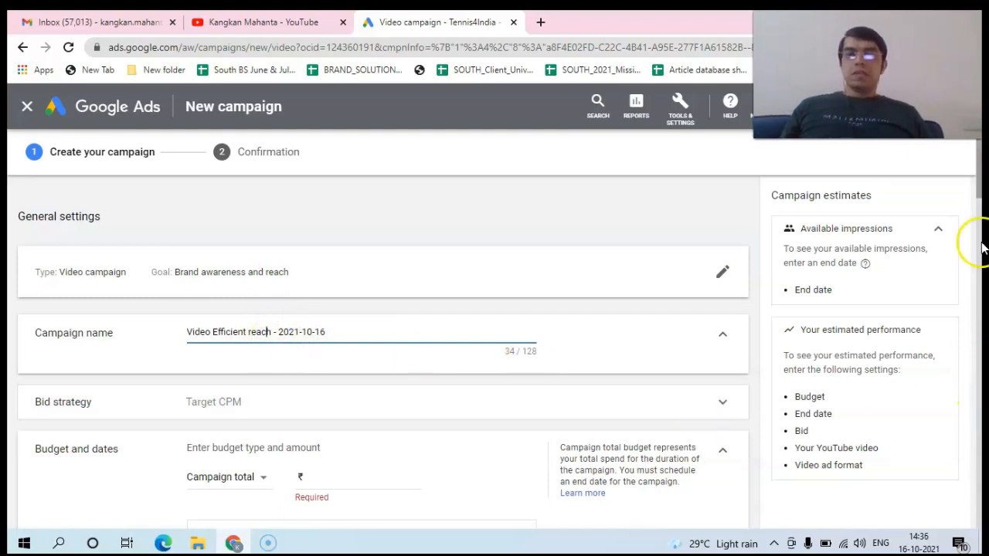
{"action": "left_click_drag", "start_coordinate": [980, 180], "coordinate": [980, 198]}
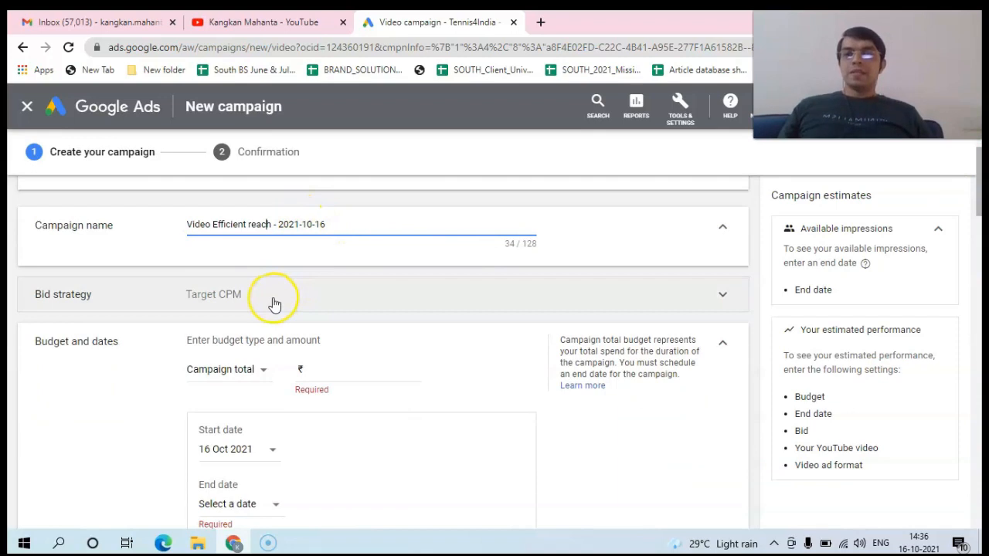
{"action": "left_click", "coordinate": [724, 296]}
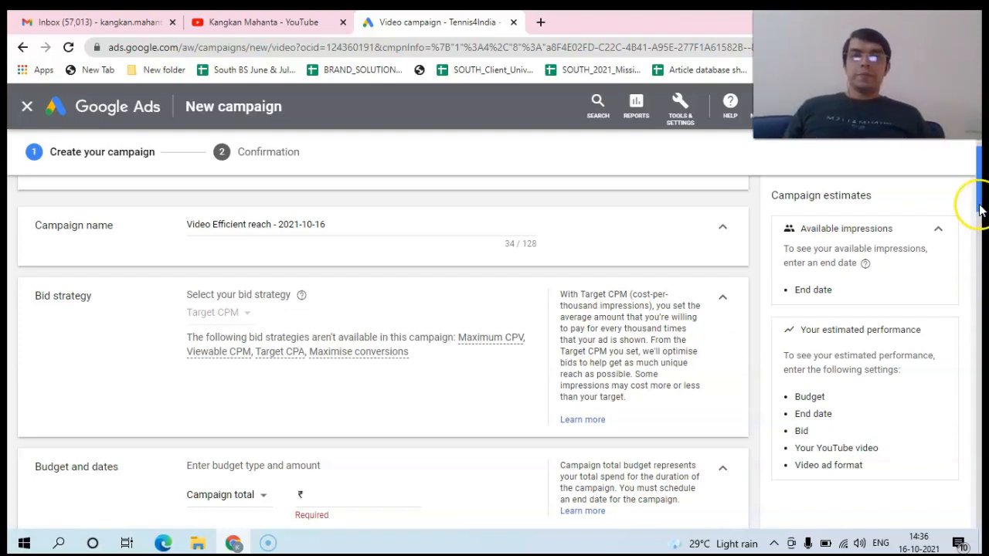
Step: Set the campaign total budget to ₹1,000.00 and the end date to 18 Oct 2021
{"action": "left_click_drag", "start_coordinate": [977, 205], "coordinate": [978, 244]}
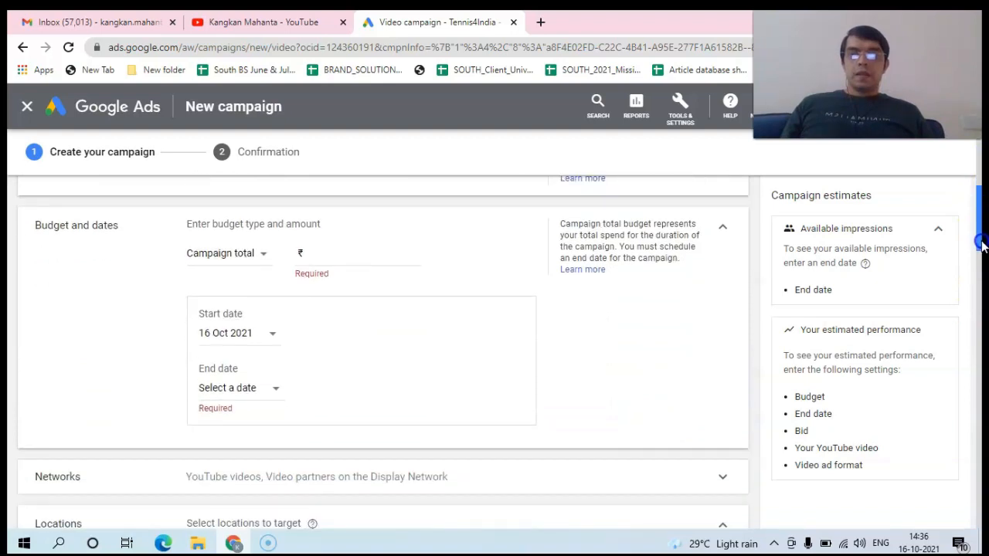
{"action": "left_click", "coordinate": [327, 253]}
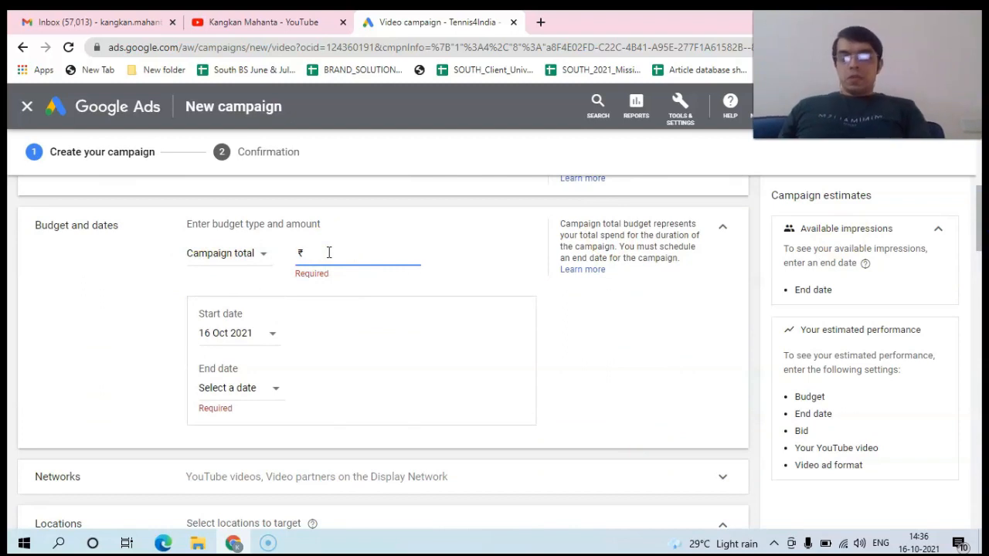
{"action": "type", "text": "1,000.00"}
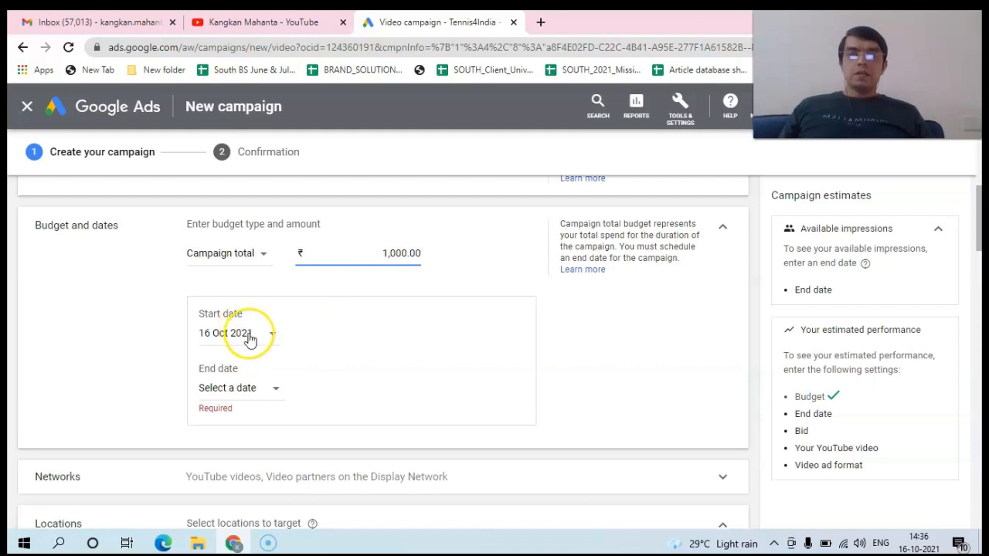
{"action": "left_click", "coordinate": [275, 389]}
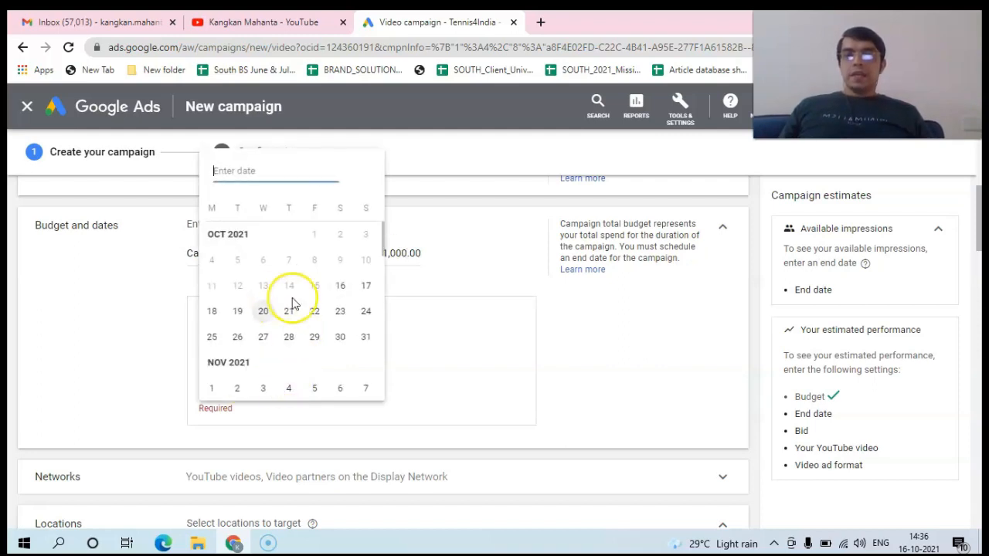
{"action": "left_click", "coordinate": [211, 311]}
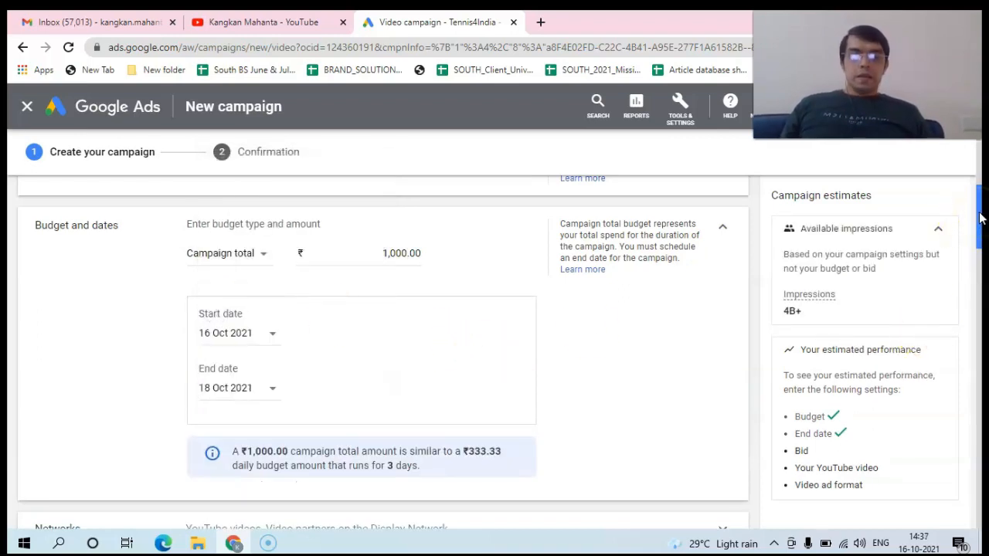
Step: Review the networks where the campaign's ads can appear, then collapse that section
{"action": "left_click_drag", "start_coordinate": [979, 217], "coordinate": [978, 221]}
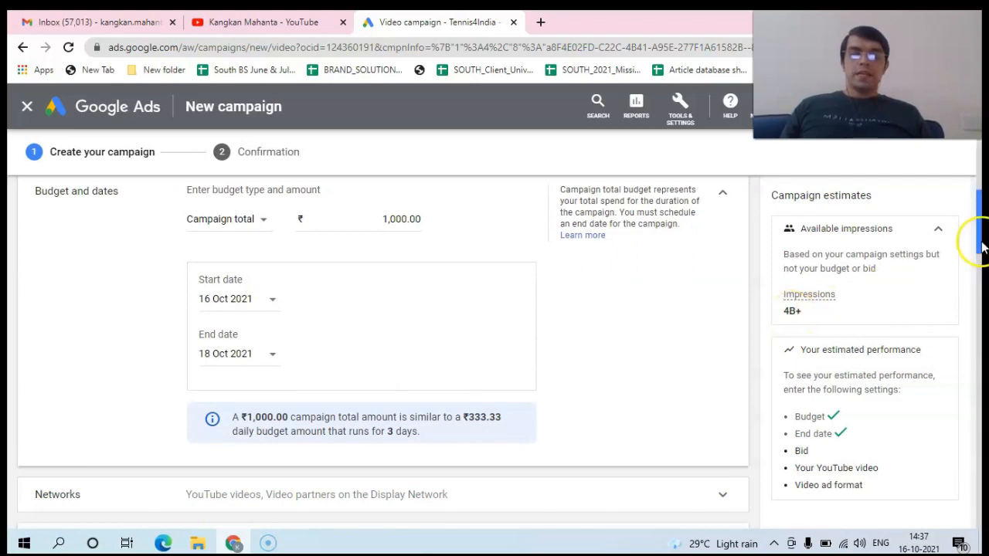
{"action": "left_click_drag", "start_coordinate": [980, 212], "coordinate": [981, 257]}
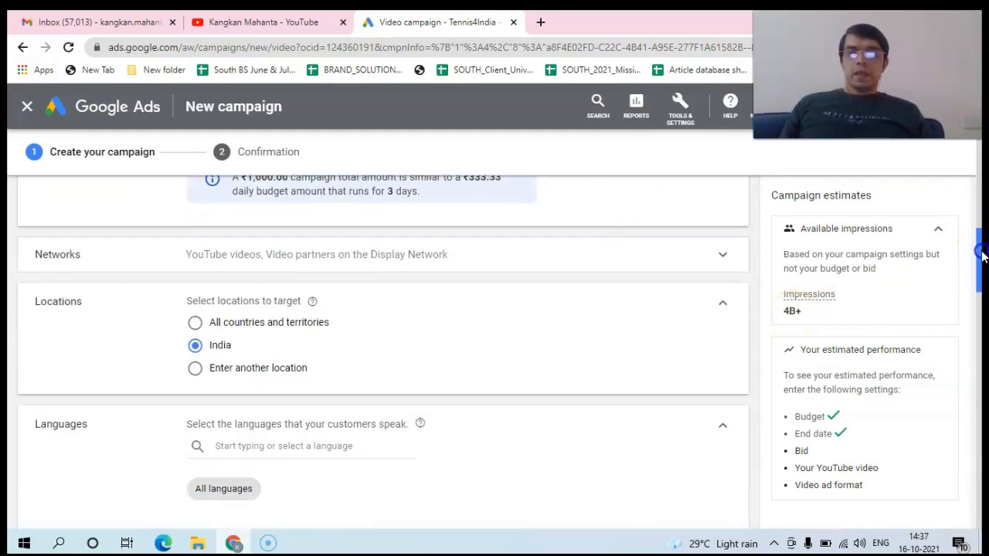
{"action": "left_click", "coordinate": [723, 255]}
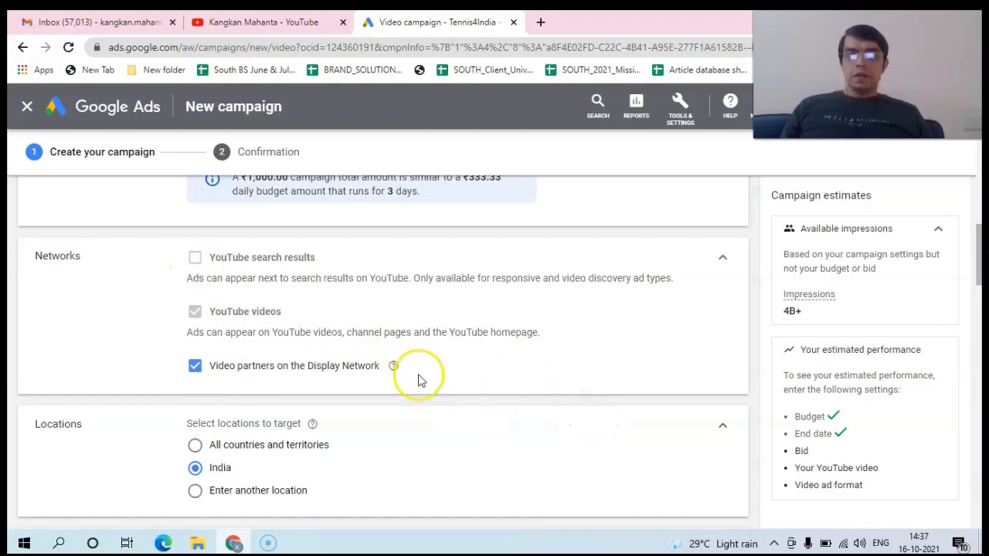
{"action": "left_click", "coordinate": [722, 256]}
Step: Add English as the campaign's target language
{"action": "left_click_drag", "start_coordinate": [979, 267], "coordinate": [979, 297]}
{"action": "left_click", "coordinate": [223, 284]}
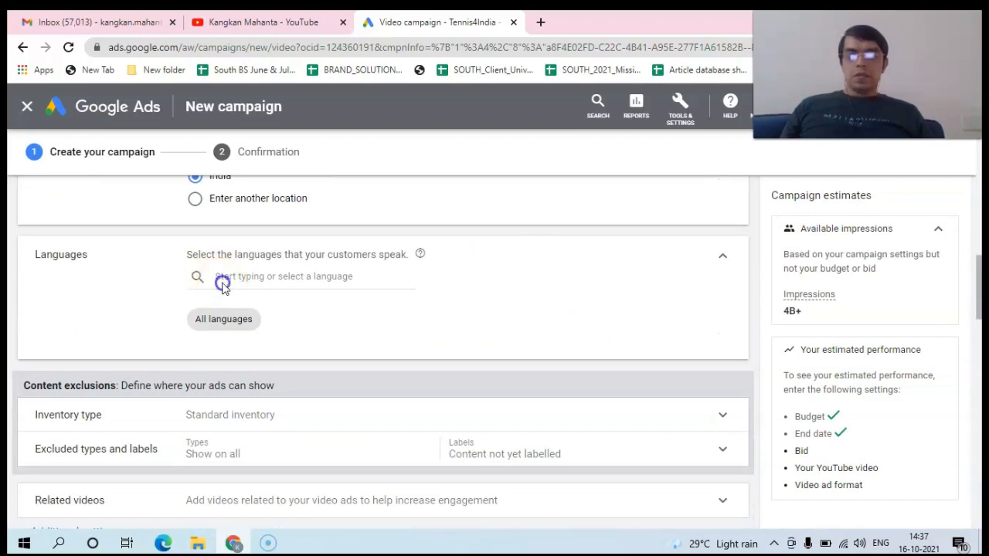
{"action": "type", "text": "eng"}
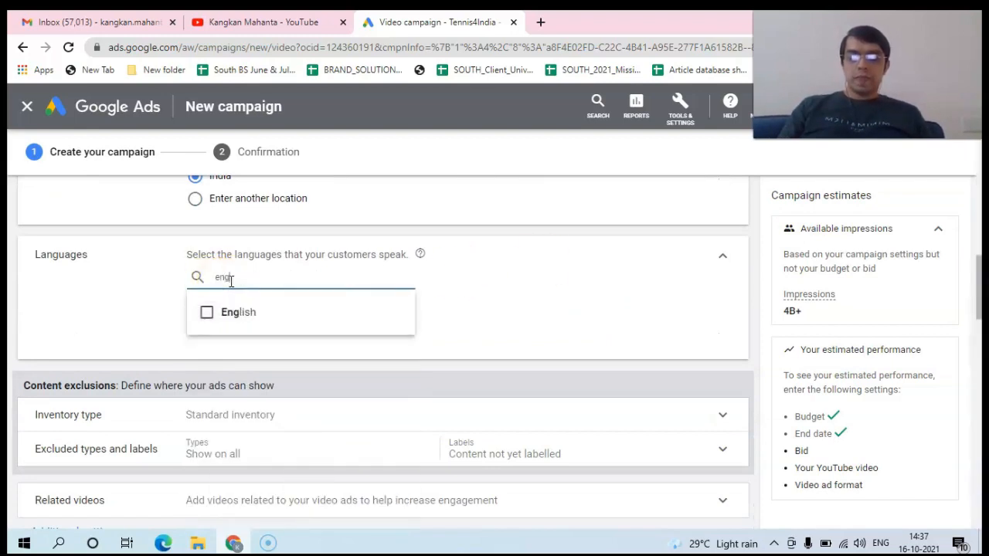
{"action": "left_click", "coordinate": [207, 313]}
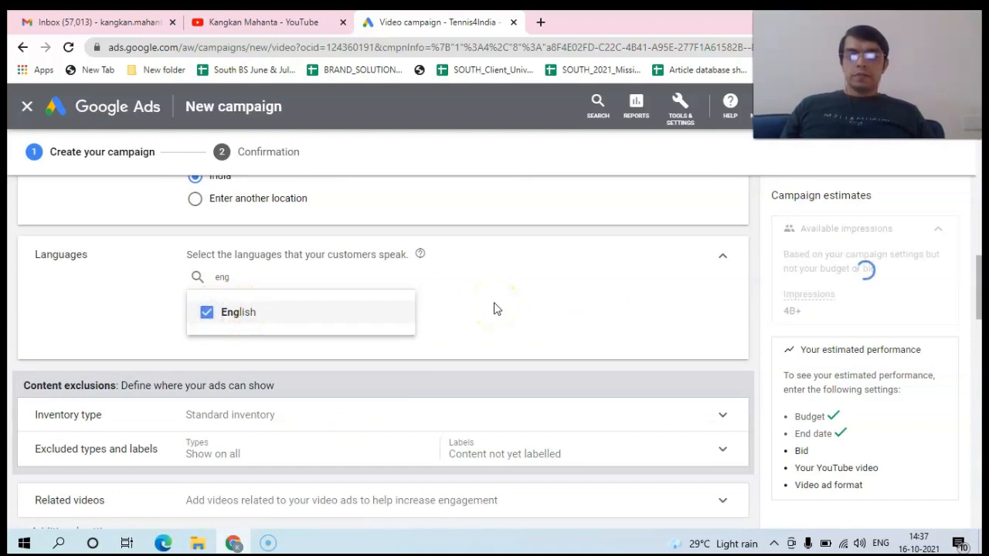
Step: Compare the inventory types by trying Limited inventory, then switch back to Standard inventory
{"action": "left_click_drag", "start_coordinate": [980, 270], "coordinate": [979, 290]}
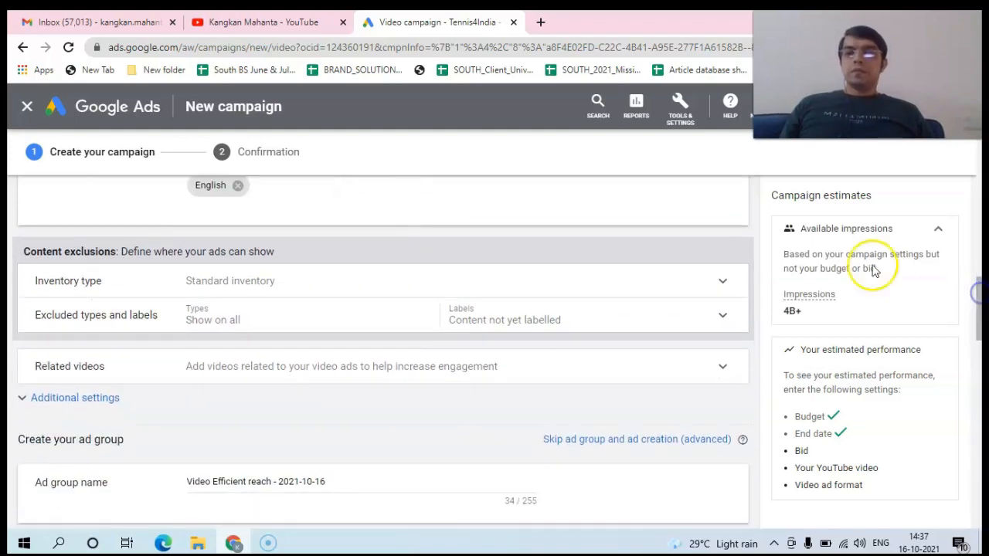
{"action": "left_click", "coordinate": [725, 280]}
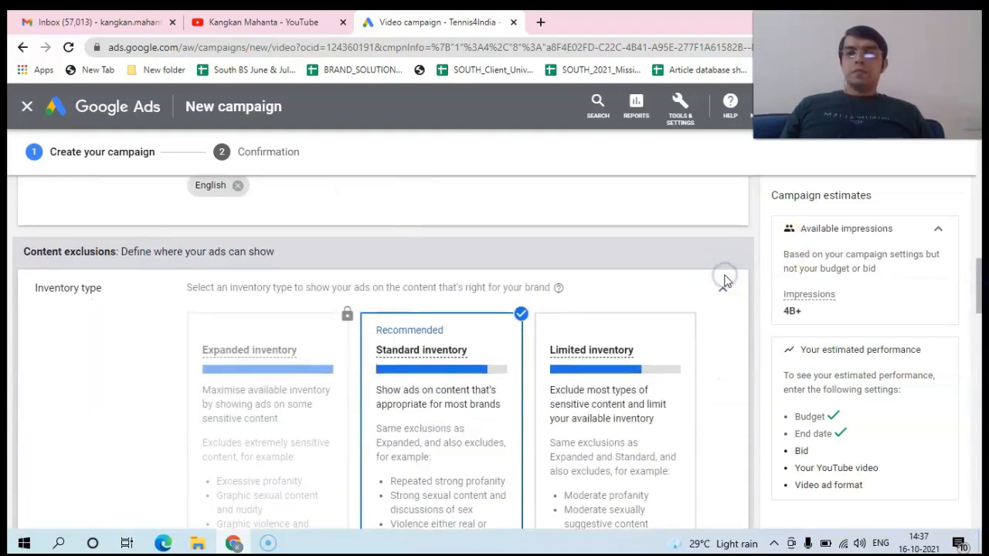
{"action": "left_click_drag", "start_coordinate": [982, 287], "coordinate": [981, 301]}
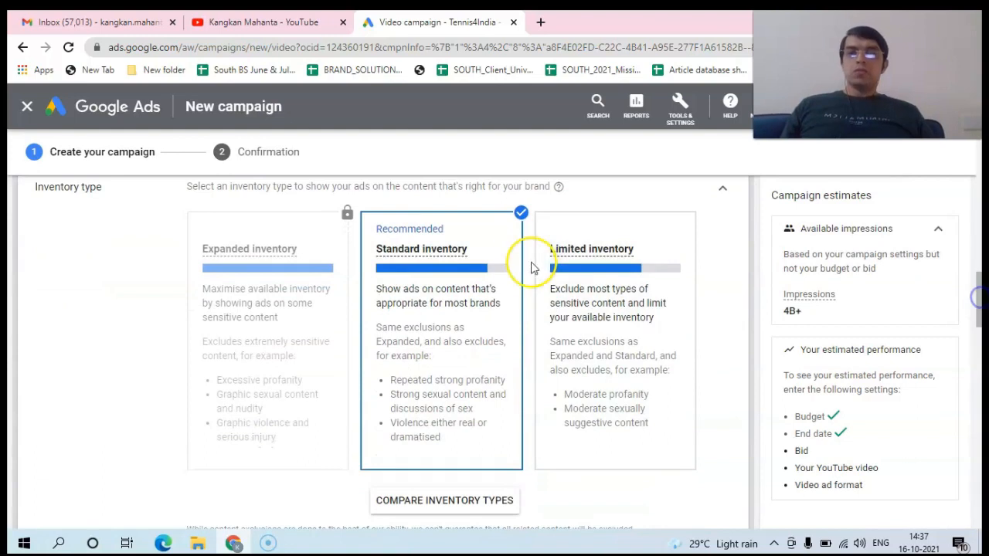
{"action": "mouse_move", "coordinate": [444, 268]}
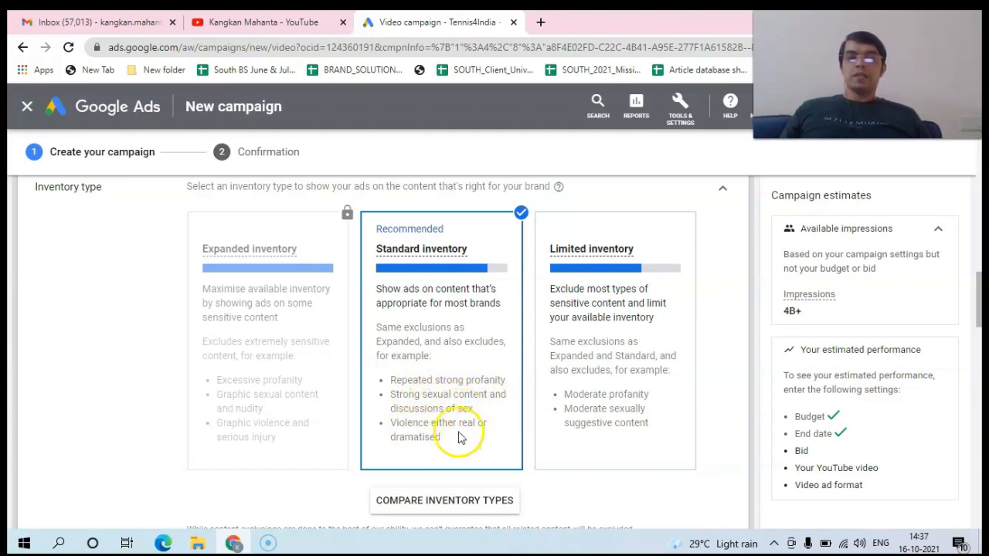
{"action": "left_click", "coordinate": [593, 236]}
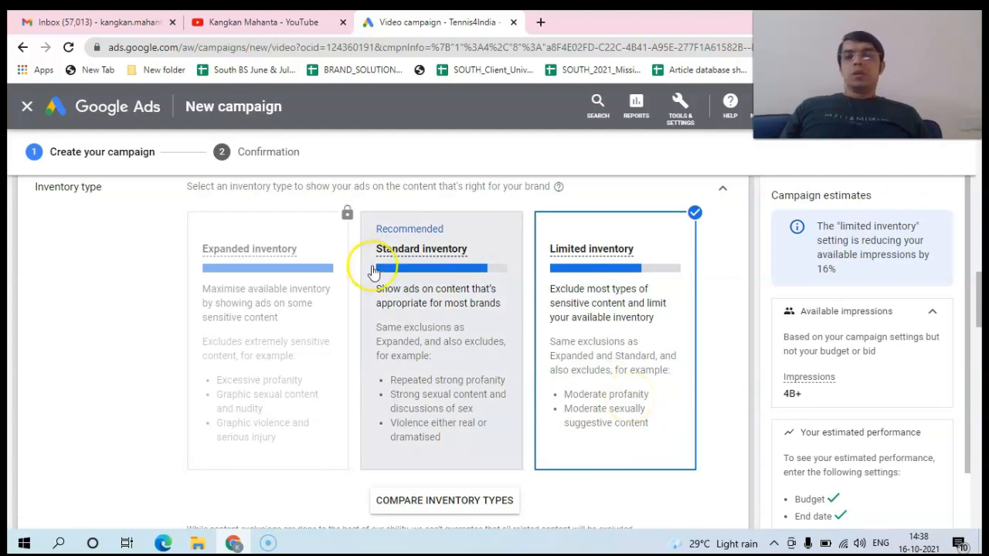
{"action": "left_click", "coordinate": [415, 305]}
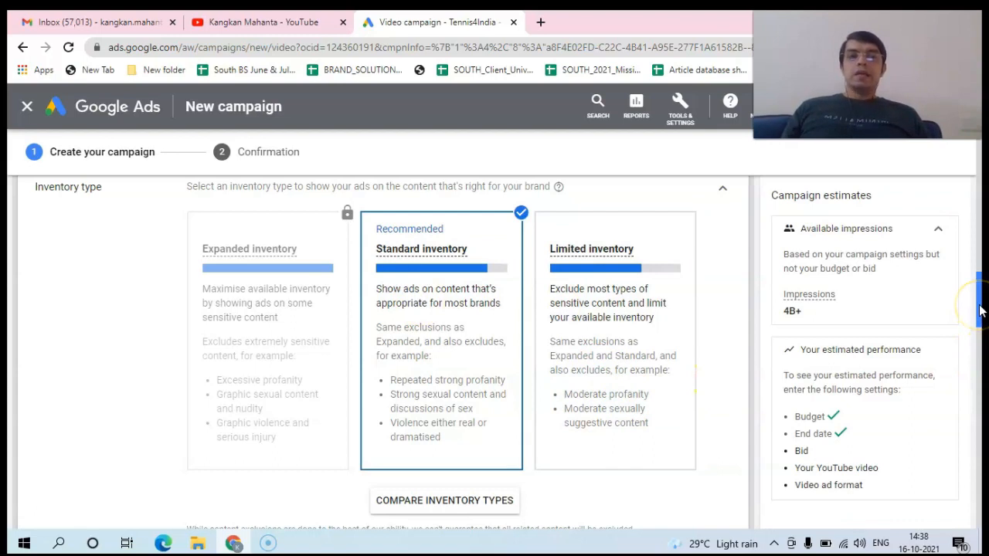
Step: Review the content types and digital content labels that can be excluded, then collapse that section
{"action": "left_click_drag", "start_coordinate": [979, 309], "coordinate": [980, 354]}
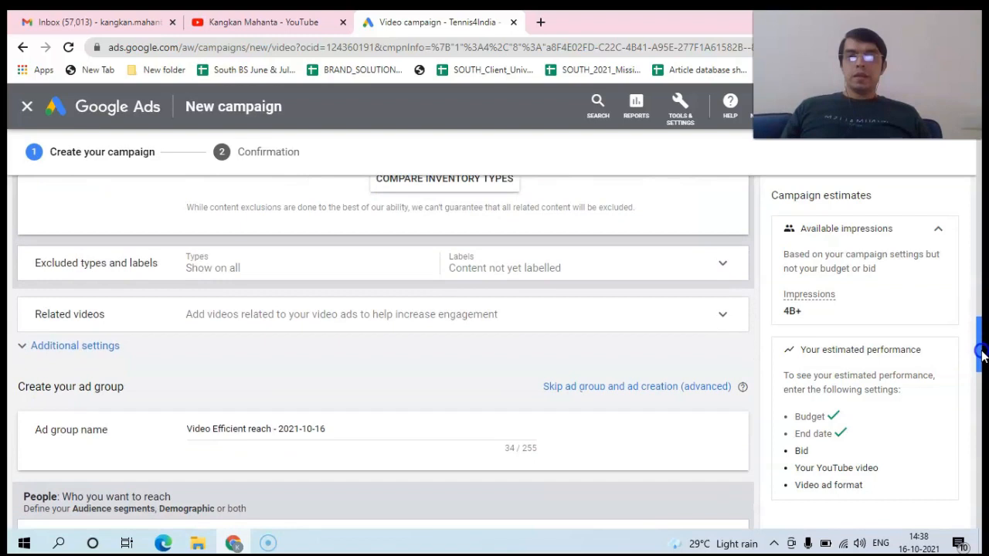
{"action": "left_click", "coordinate": [726, 267]}
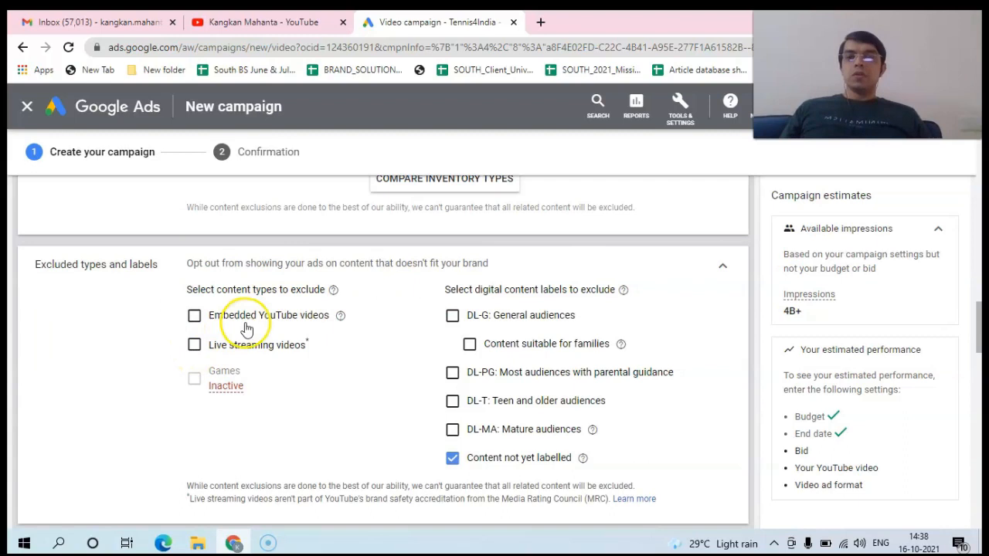
{"action": "mouse_move", "coordinate": [340, 317]}
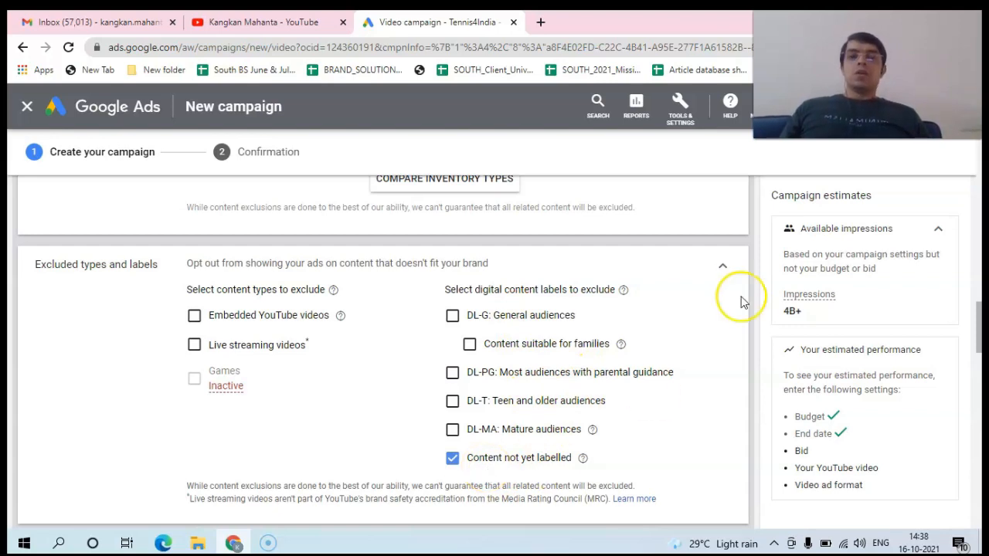
{"action": "left_click", "coordinate": [721, 267]}
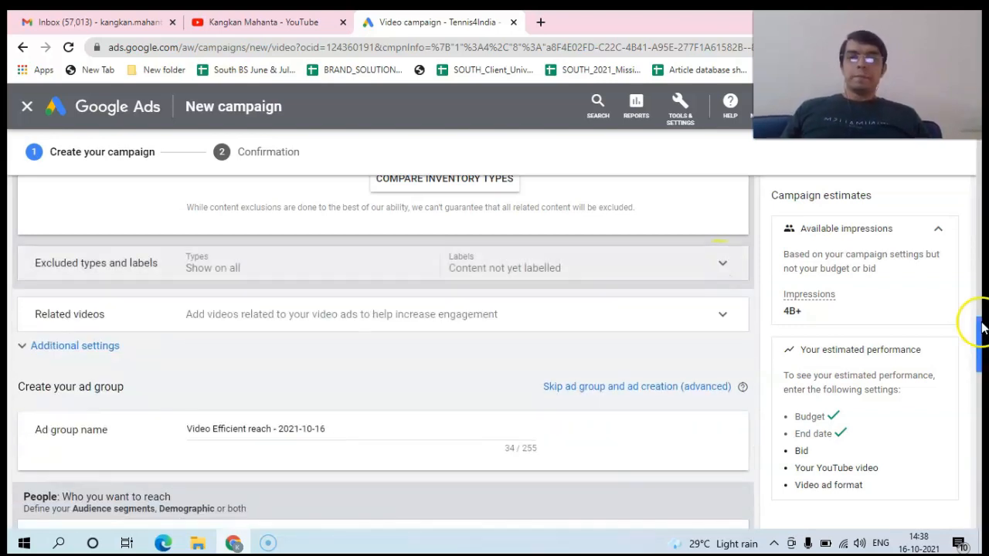
Step: Restrict the ad group's demographic targeting to ages 18-44 by excluding 45-54, 55-64, 65+ and Unknown
{"action": "left_click_drag", "start_coordinate": [984, 329], "coordinate": [980, 362]}
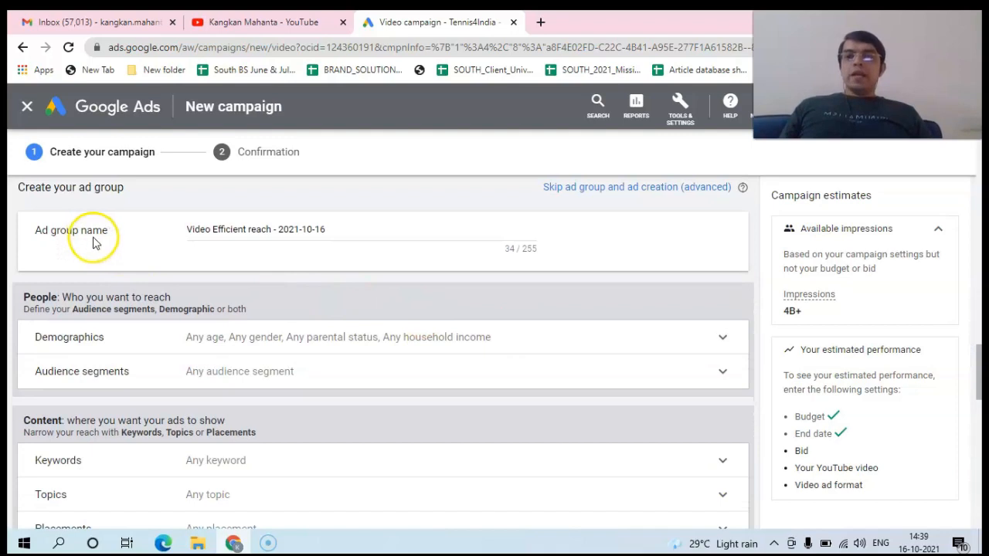
{"action": "left_click", "coordinate": [324, 229]}
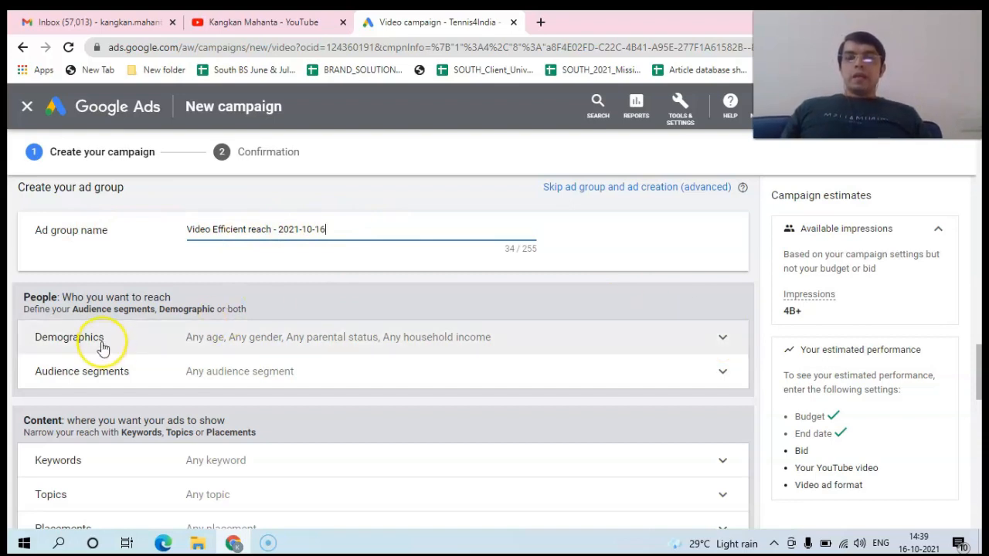
{"action": "left_click", "coordinate": [722, 339]}
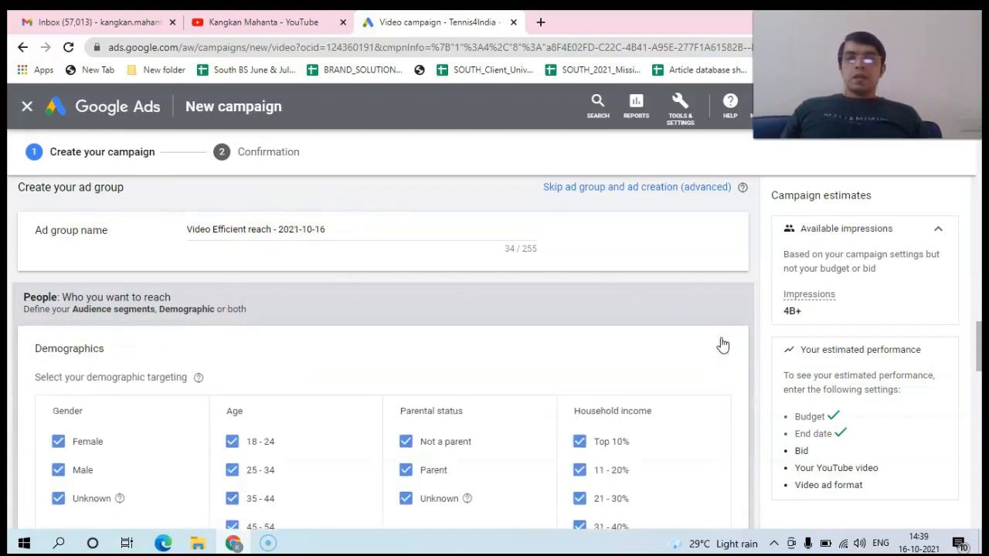
{"action": "scroll", "coordinate": [981, 349], "scroll_direction": "down", "scroll_amount": 1}
{"action": "left_click_drag", "start_coordinate": [980, 349], "coordinate": [981, 367]}
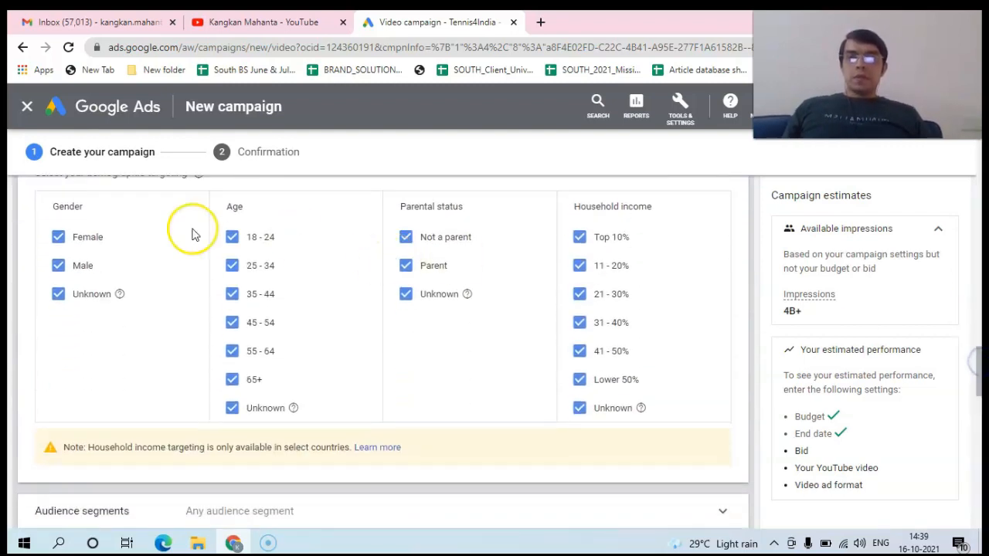
{"action": "left_click", "coordinate": [232, 379]}
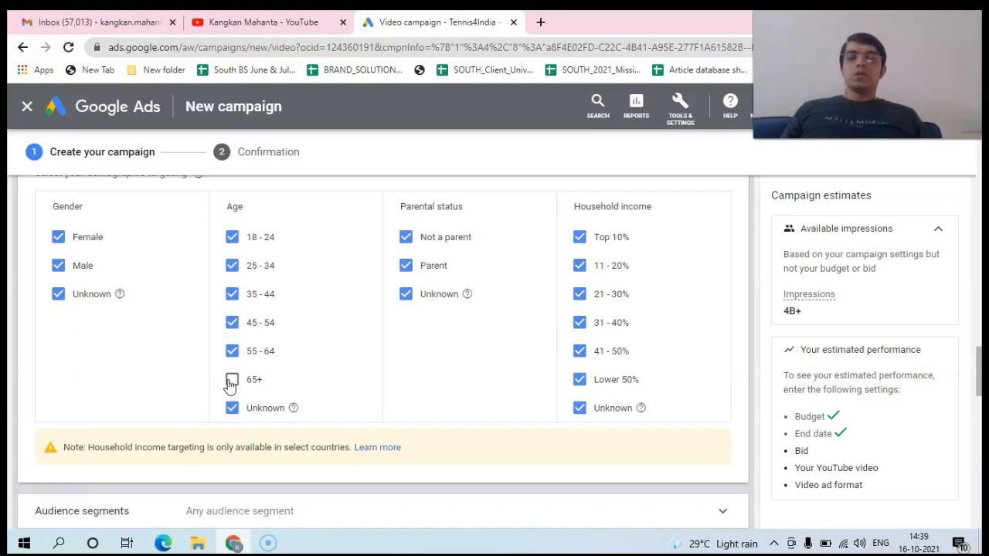
{"action": "left_click", "coordinate": [232, 408]}
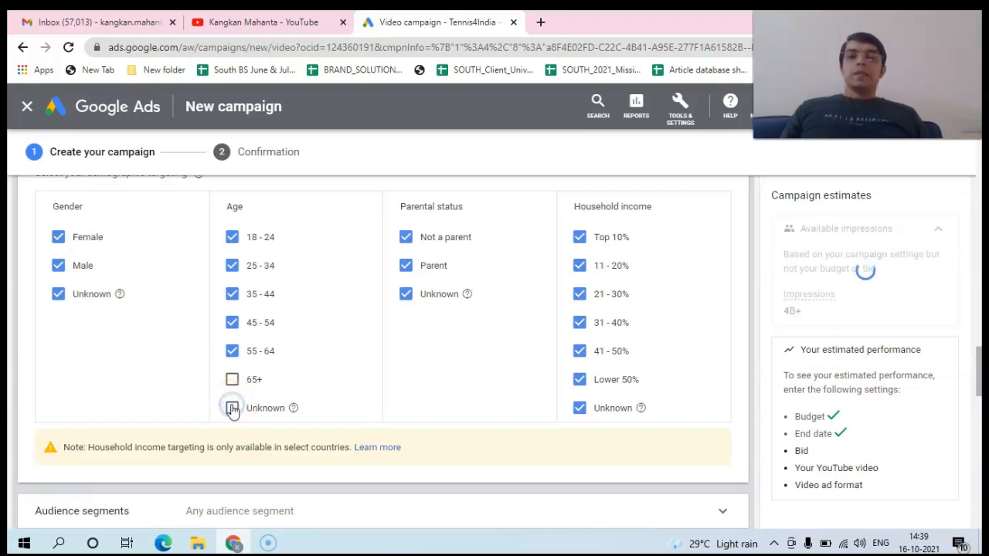
{"action": "left_click", "coordinate": [231, 380]}
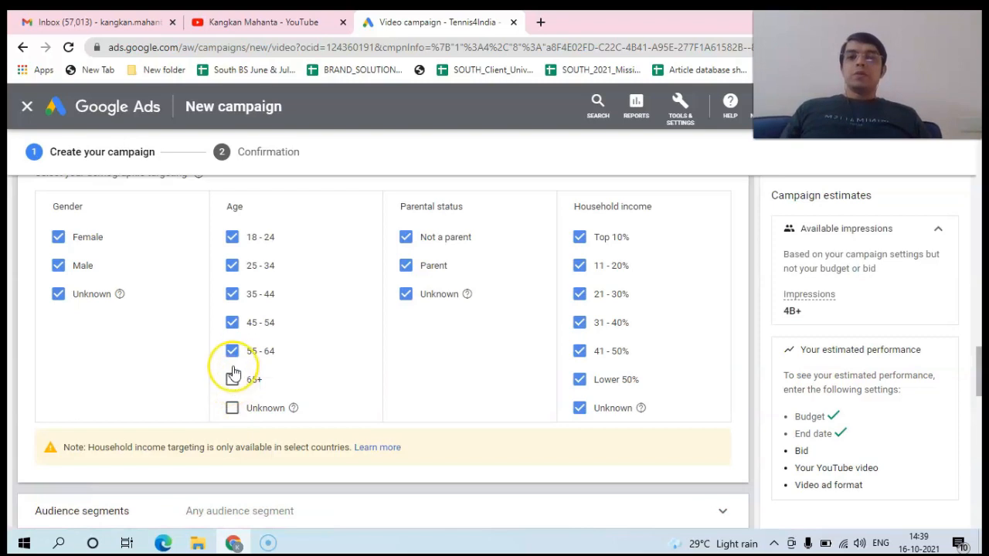
{"action": "left_click", "coordinate": [232, 352]}
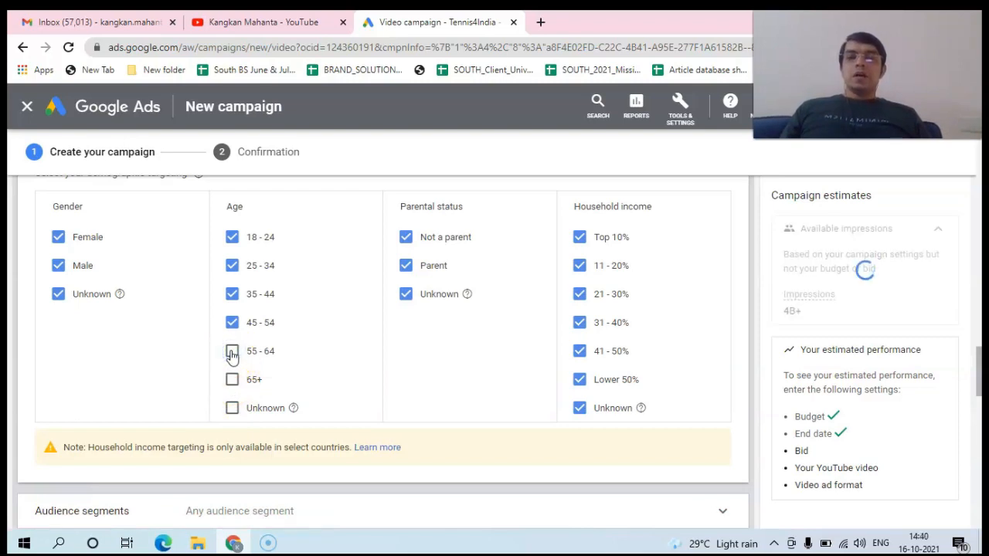
{"action": "left_click", "coordinate": [233, 353]}
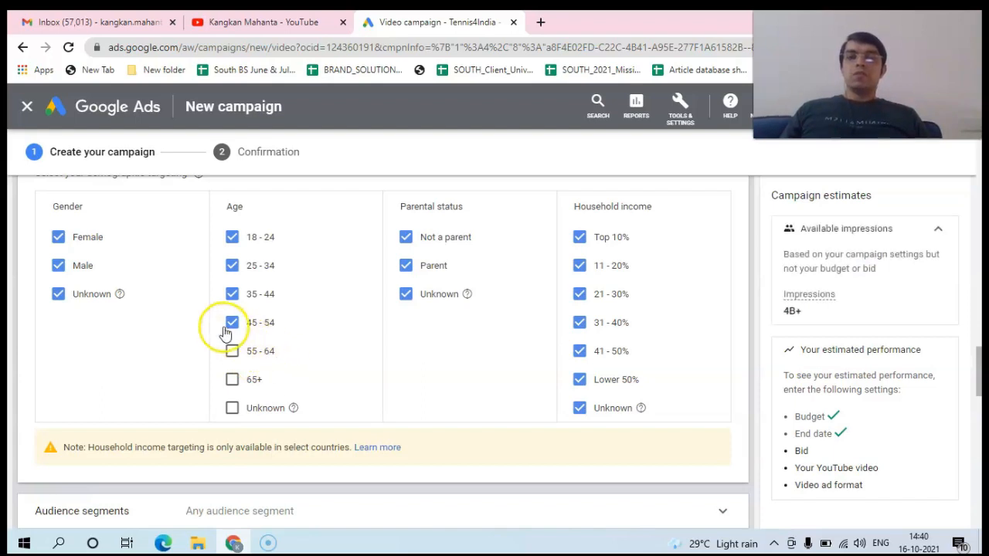
{"action": "left_click", "coordinate": [233, 325]}
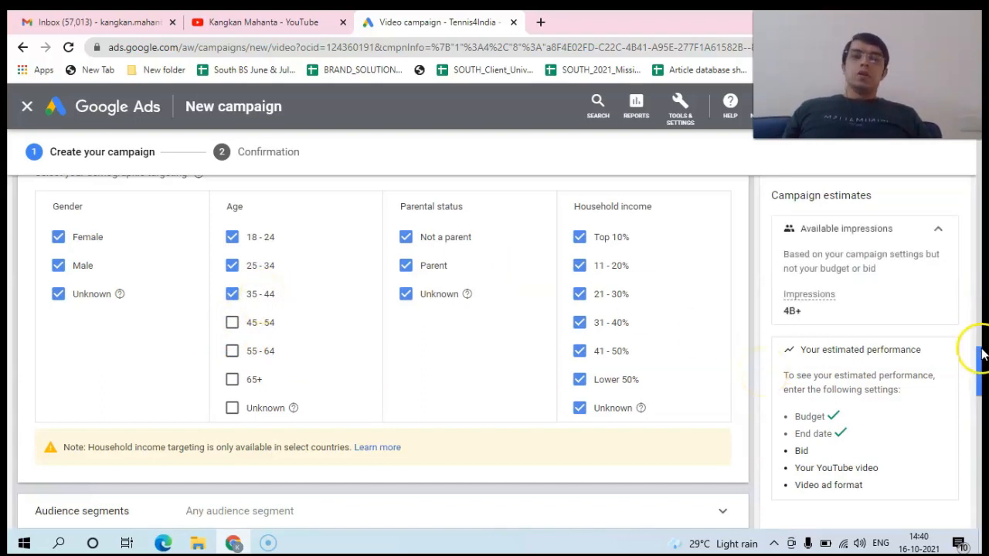
{"action": "left_click_drag", "start_coordinate": [980, 364], "coordinate": [981, 356]}
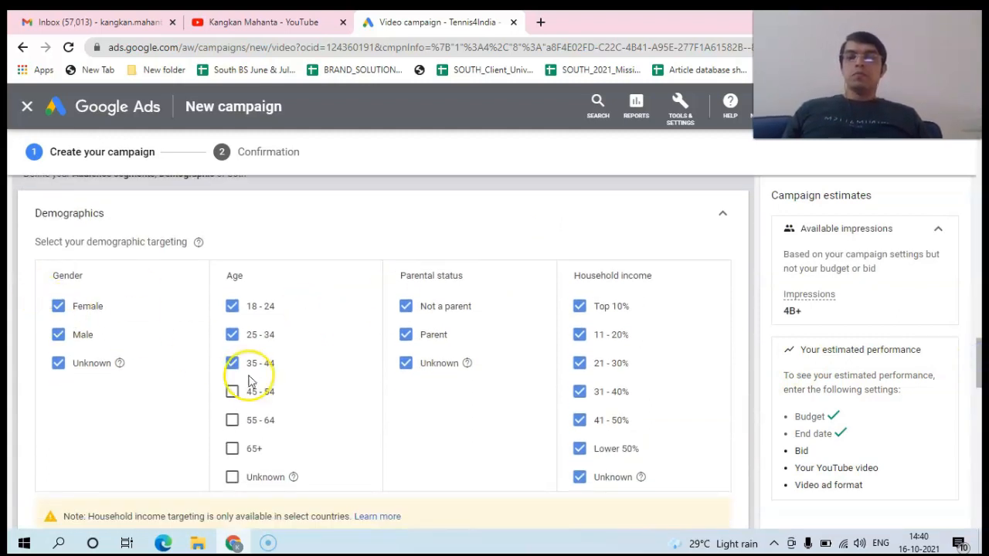
Step: Review the audience segments available for targeting, then collapse that section without selecting any
{"action": "left_click_drag", "start_coordinate": [981, 363], "coordinate": [981, 395]}
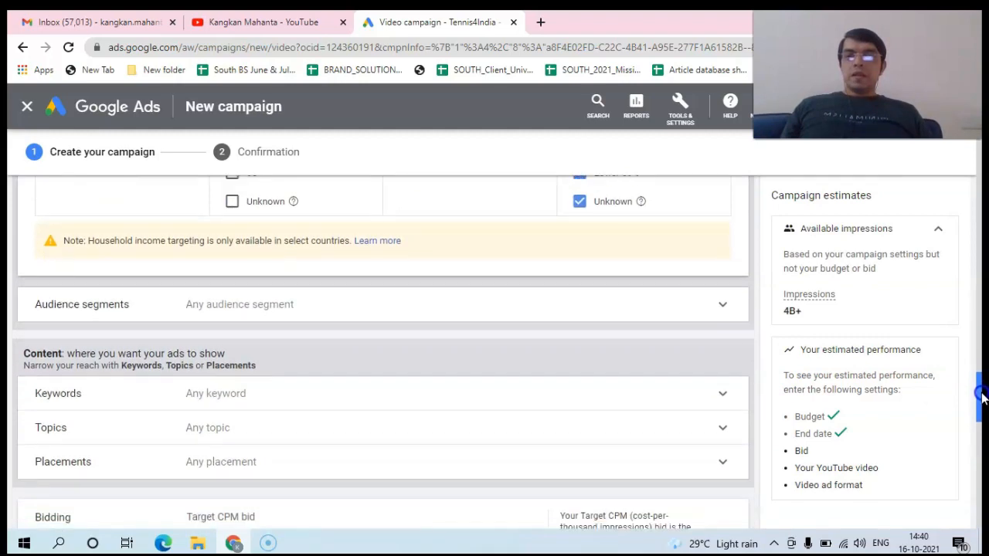
{"action": "left_click", "coordinate": [712, 309]}
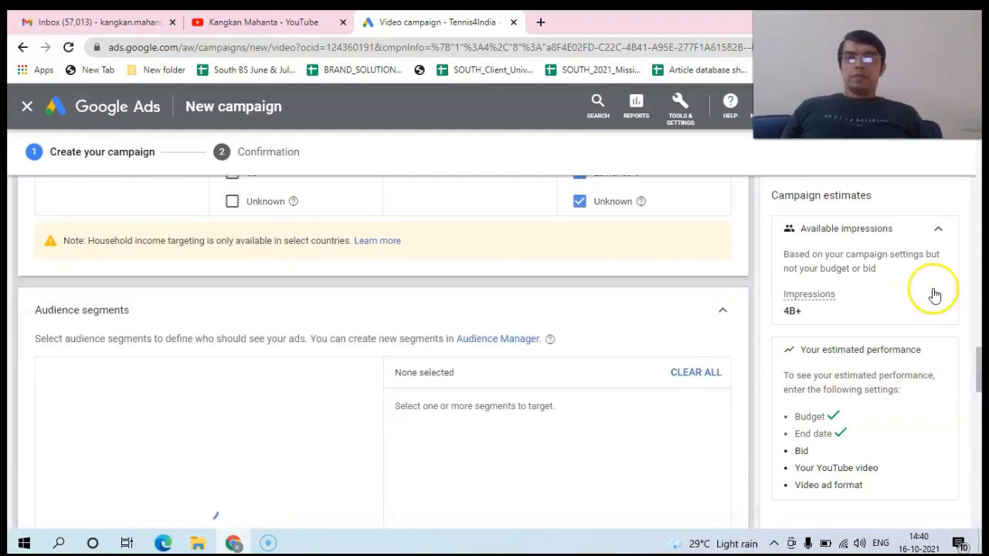
{"action": "left_click_drag", "start_coordinate": [979, 359], "coordinate": [981, 370]}
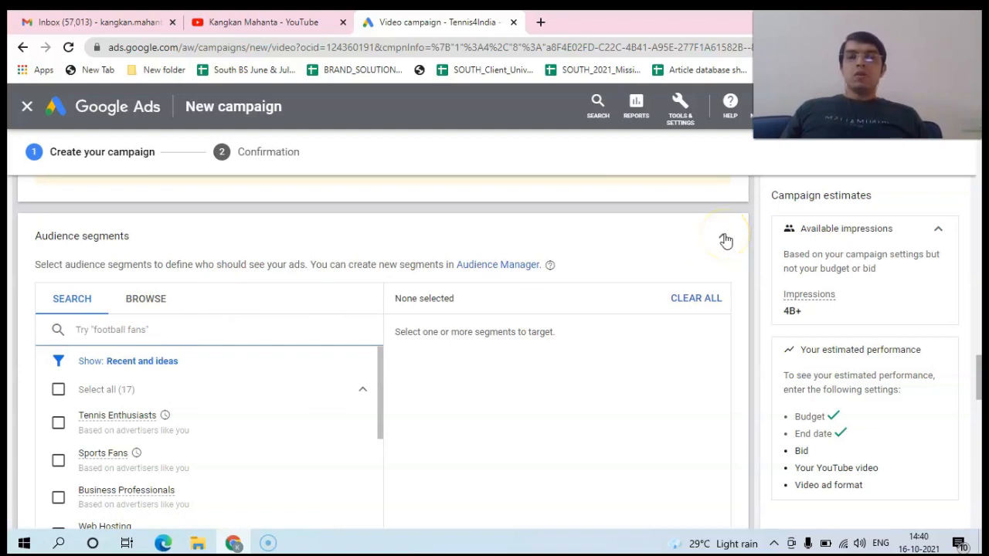
{"action": "left_click", "coordinate": [725, 241]}
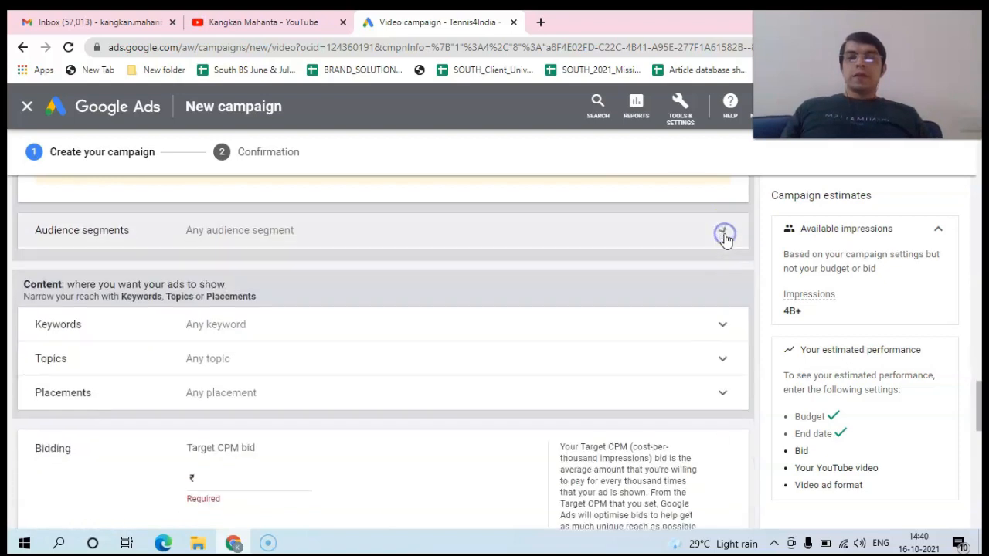
Step: Set the ad group's Target CPM bid to ₹90.00
{"action": "left_click_drag", "start_coordinate": [979, 393], "coordinate": [981, 423]}
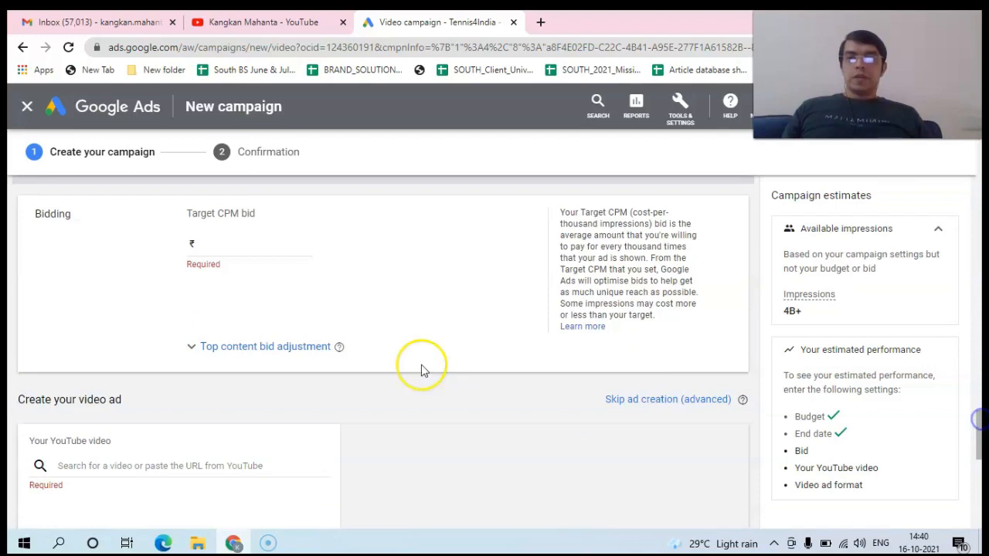
{"action": "left_click", "coordinate": [219, 245]}
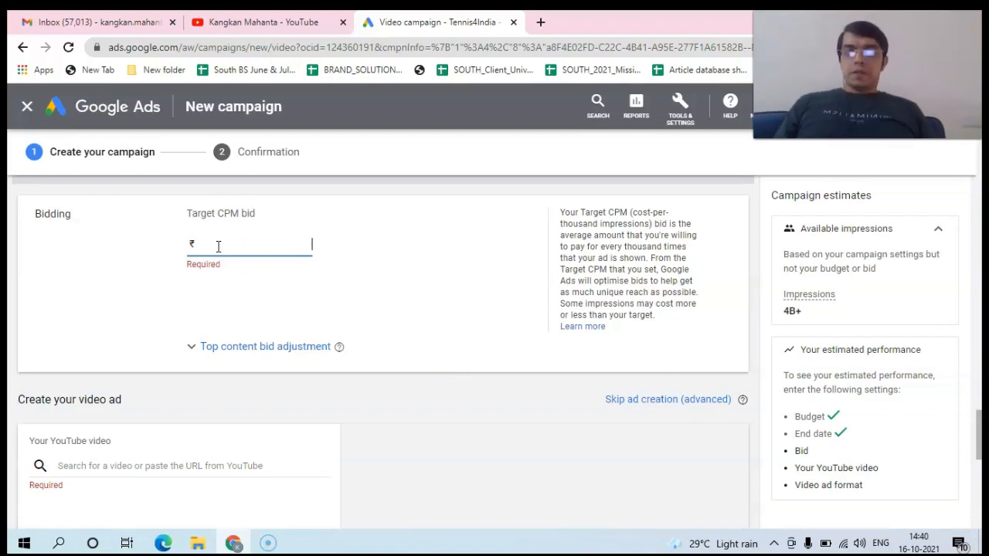
{"action": "type", "text": "90"}
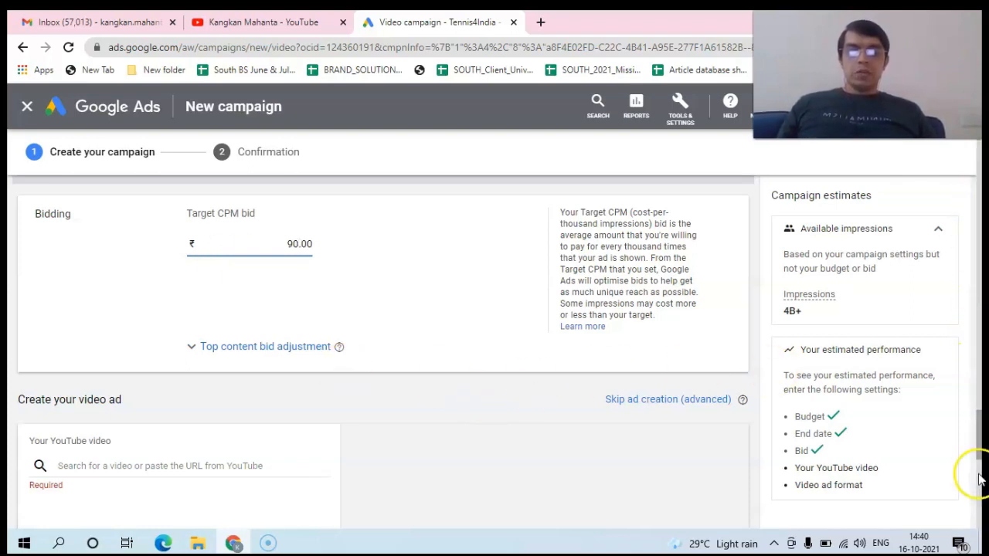
Step: Switch to the YouTube channel page, pause the featured Aparna Popat badminton interview and copy its video URL
{"action": "left_click_drag", "start_coordinate": [979, 438], "coordinate": [981, 469]}
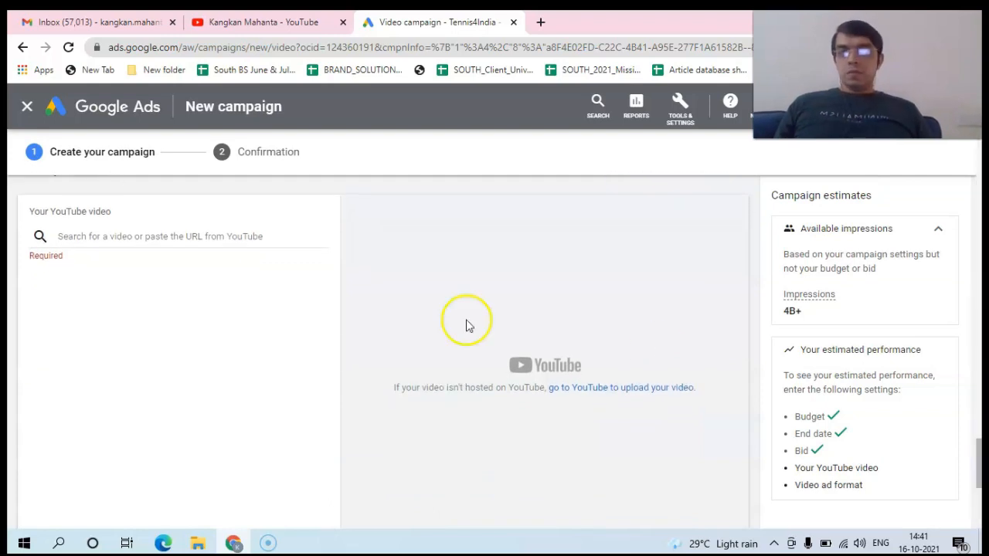
{"action": "left_click", "coordinate": [95, 238]}
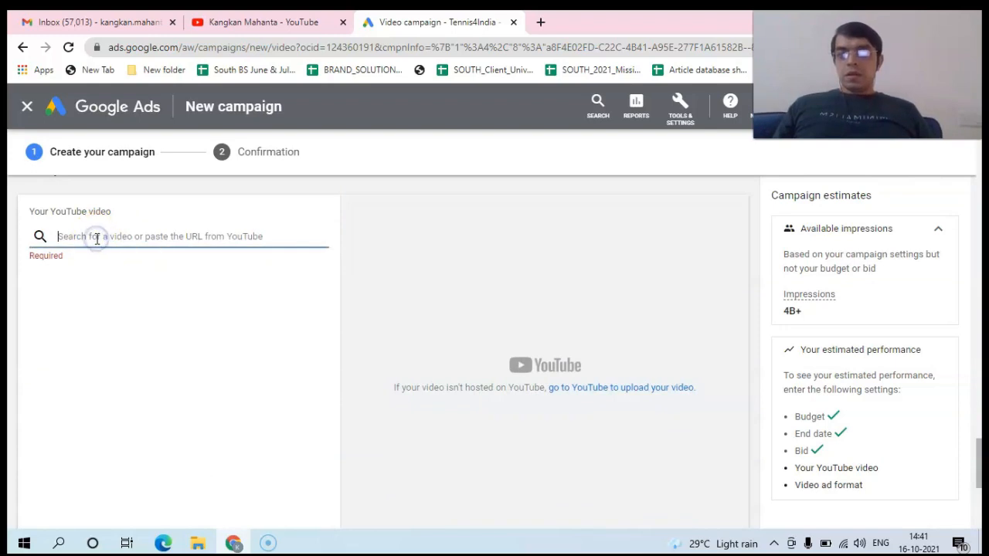
{"action": "left_click", "coordinate": [243, 26]}
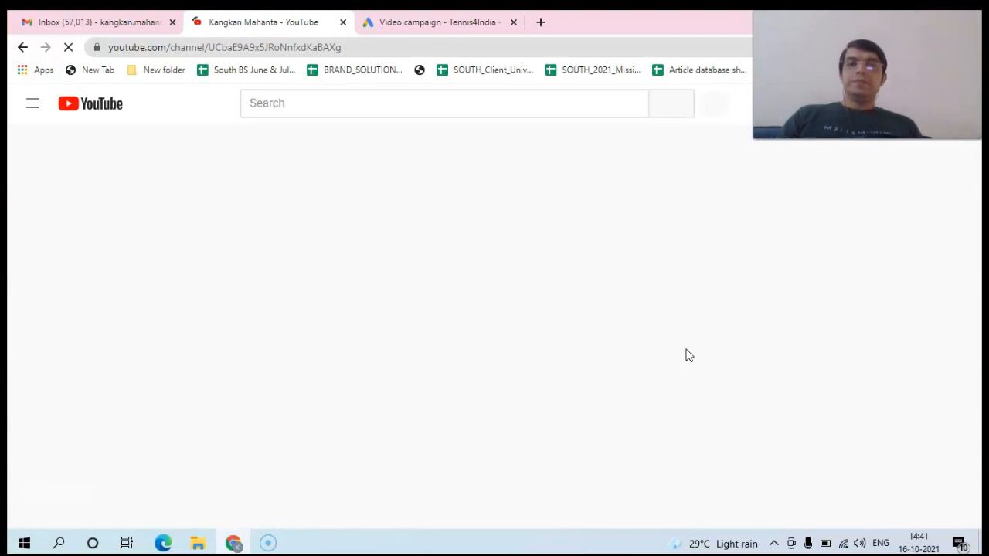
{"action": "mouse_move", "coordinate": [976, 266]}
{"action": "left_mouse_down"}
{"action": "mouse_move", "coordinate": [977, 225]}
{"action": "mouse_move", "coordinate": [978, 270]}
{"action": "left_mouse_up"}
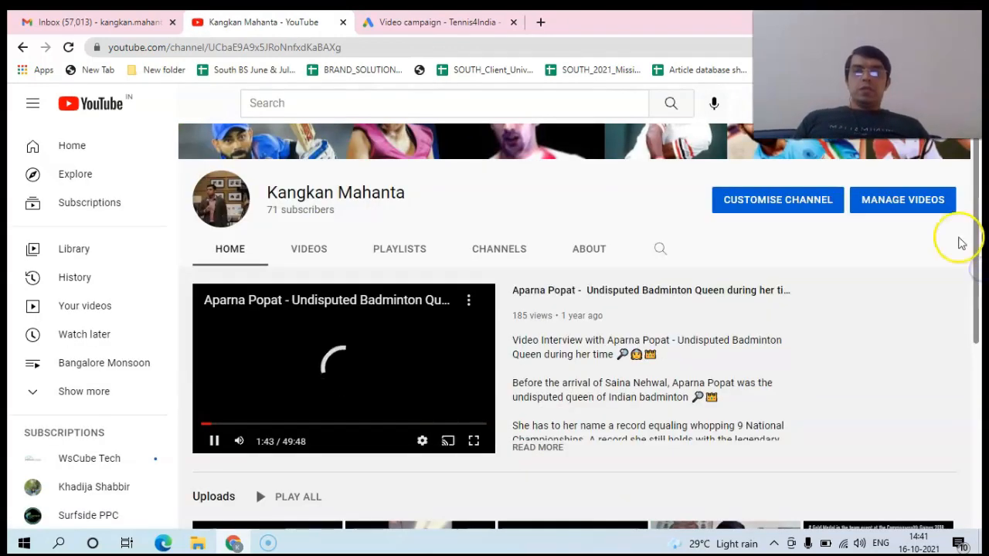
{"action": "left_click", "coordinate": [382, 335]}
{"action": "left_click", "coordinate": [218, 440]}
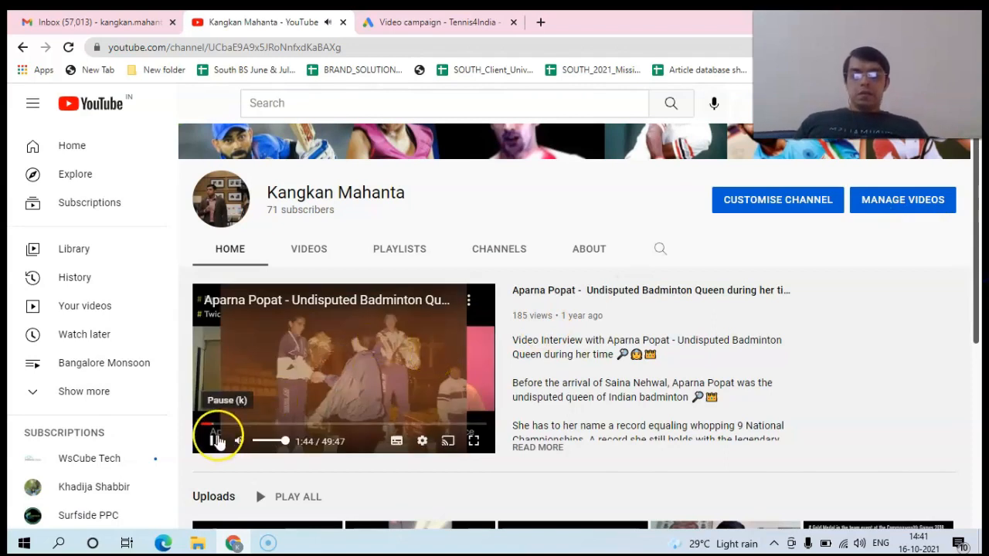
{"action": "left_click", "coordinate": [294, 398]}
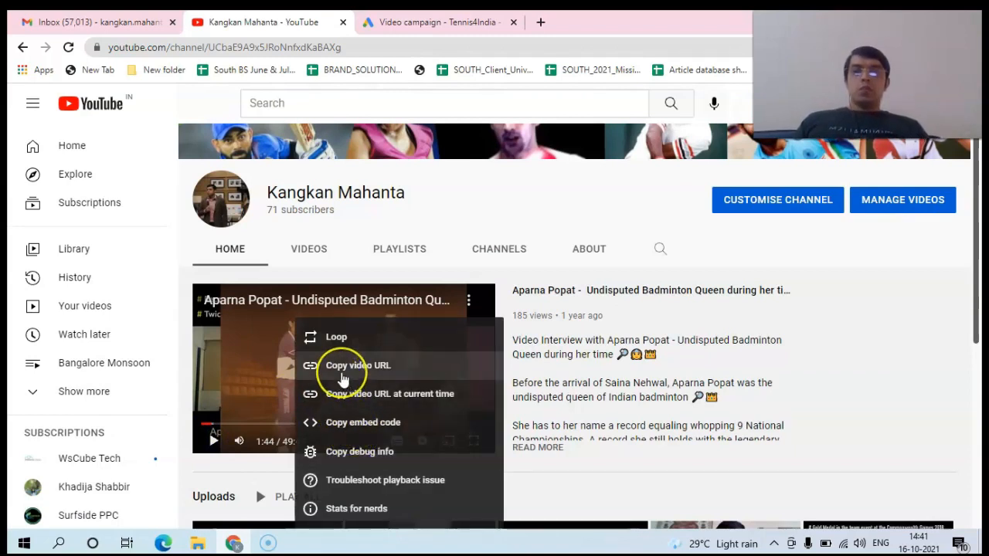
{"action": "left_click", "coordinate": [343, 377]}
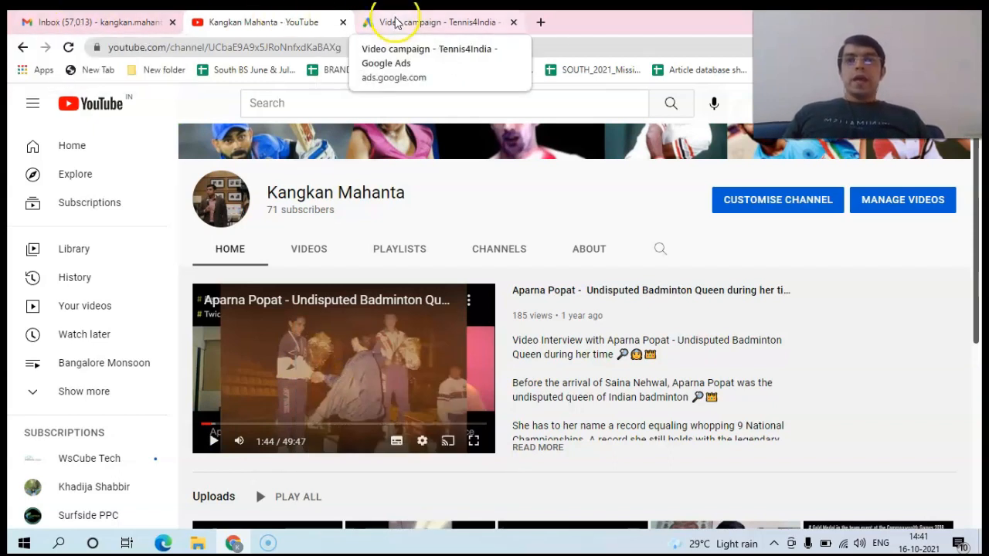
{"action": "left_click", "coordinate": [395, 22]}
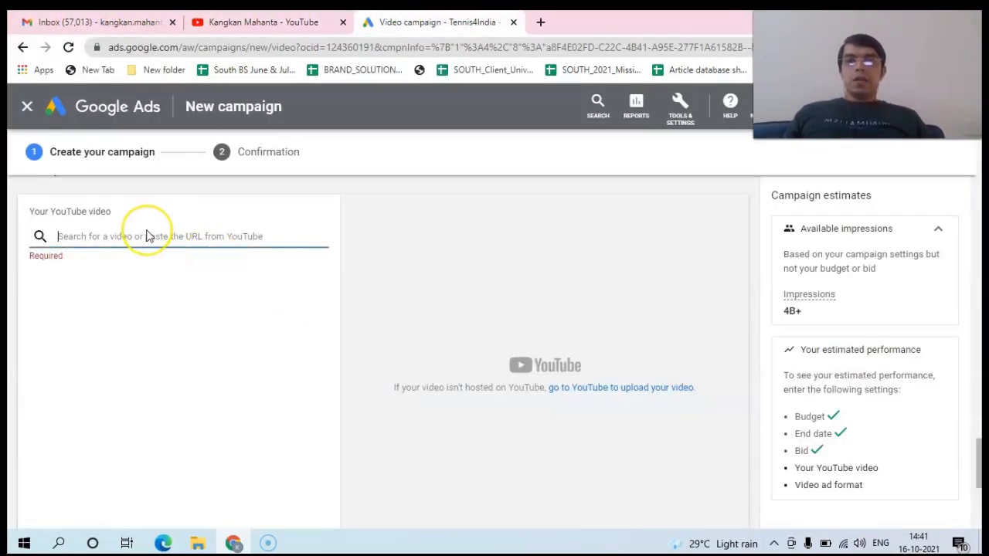
{"action": "key", "text": "ctrl+v"}
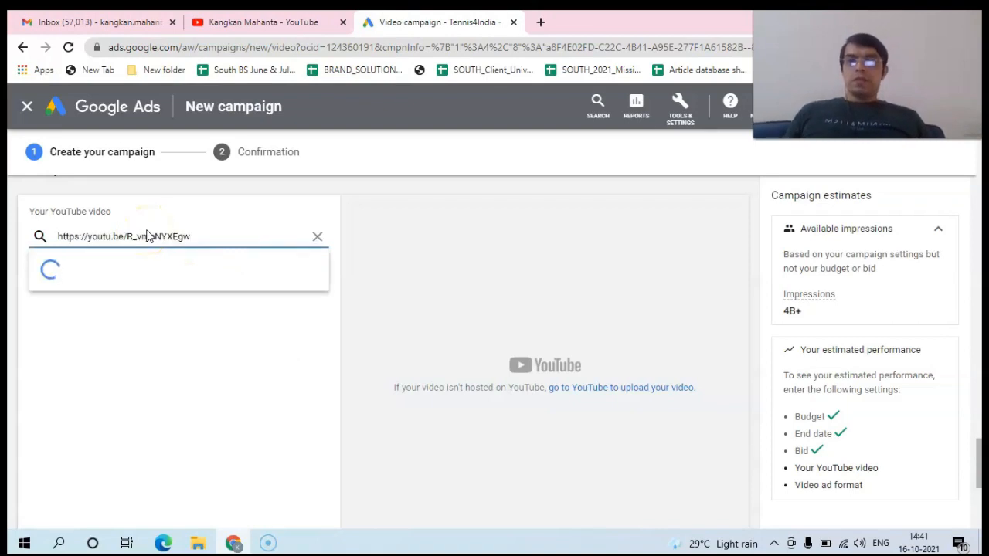
{"action": "left_click", "coordinate": [268, 301]}
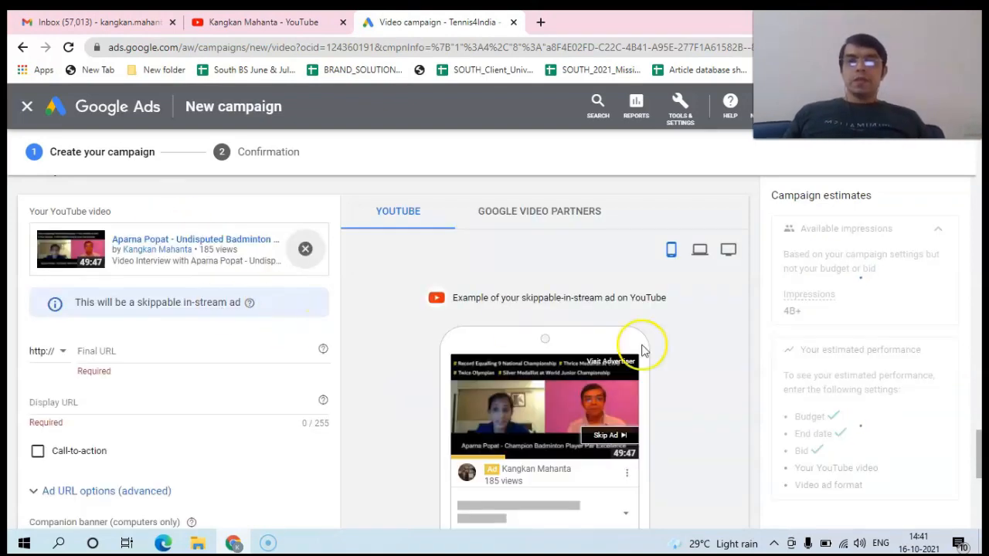
Step: Preview the skippable in-stream ad as shown on Google Video Partners and on YouTube
{"action": "left_click_drag", "start_coordinate": [979, 447], "coordinate": [978, 440]}
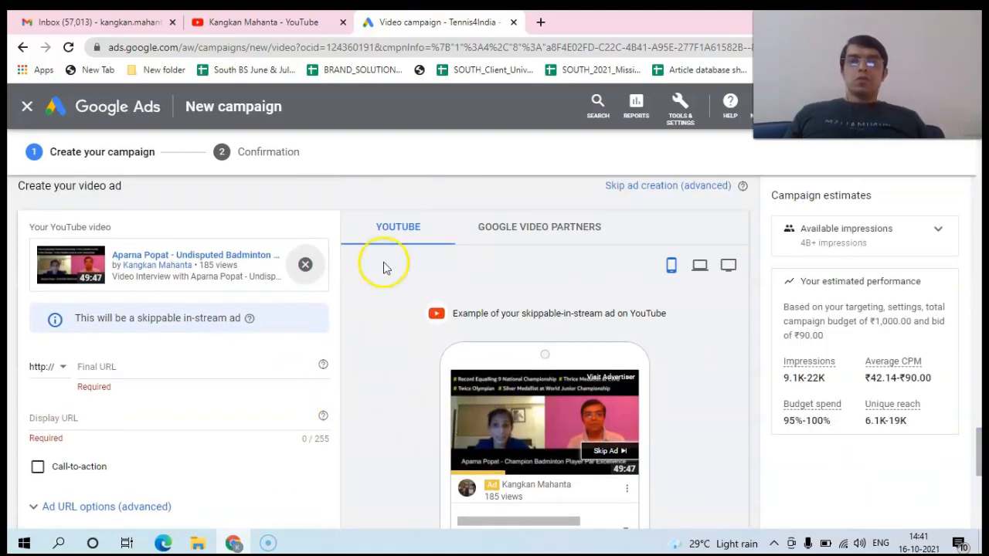
{"action": "left_click", "coordinate": [533, 241]}
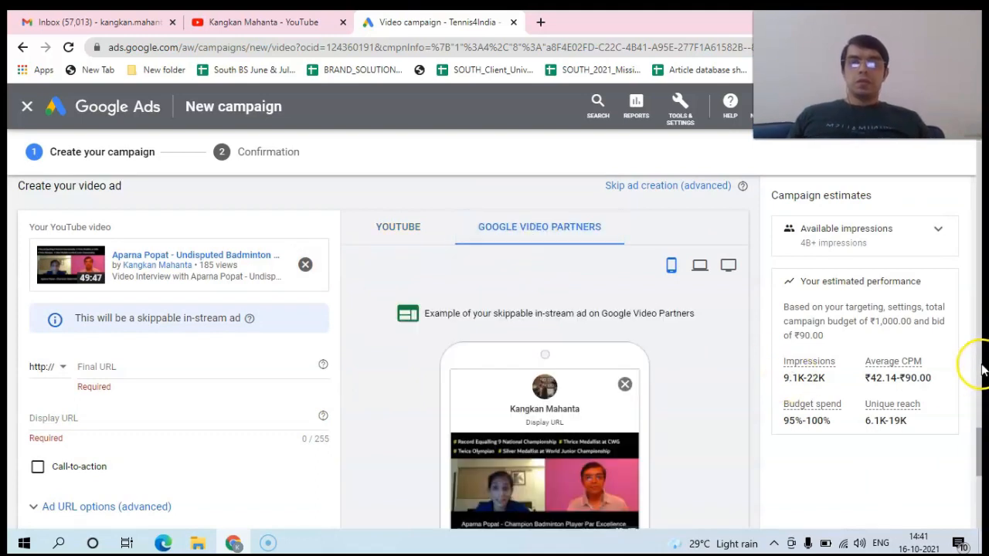
{"action": "left_click_drag", "start_coordinate": [978, 429], "coordinate": [980, 446]}
{"action": "scroll", "coordinate": [980, 447], "scroll_direction": "up", "scroll_amount": 3}
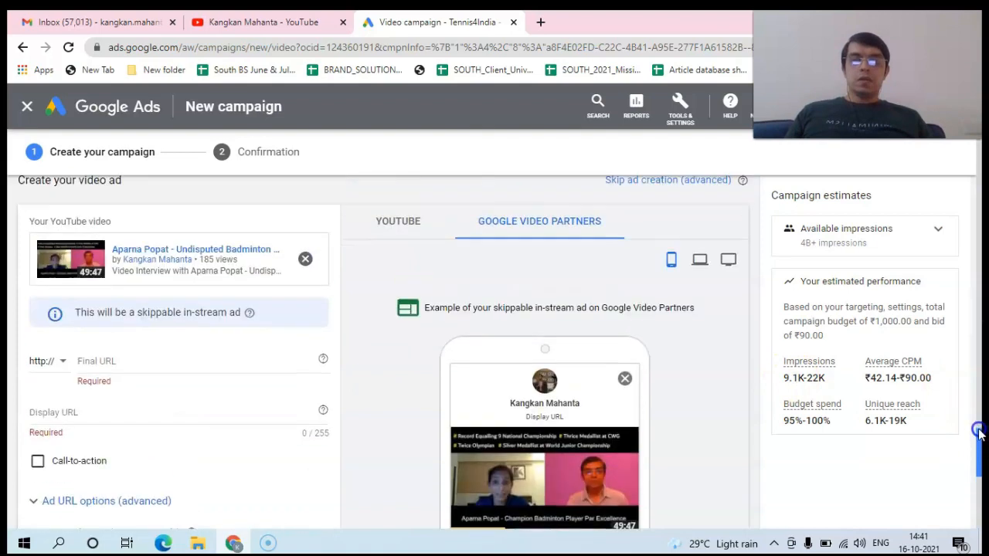
{"action": "left_click", "coordinate": [390, 267]}
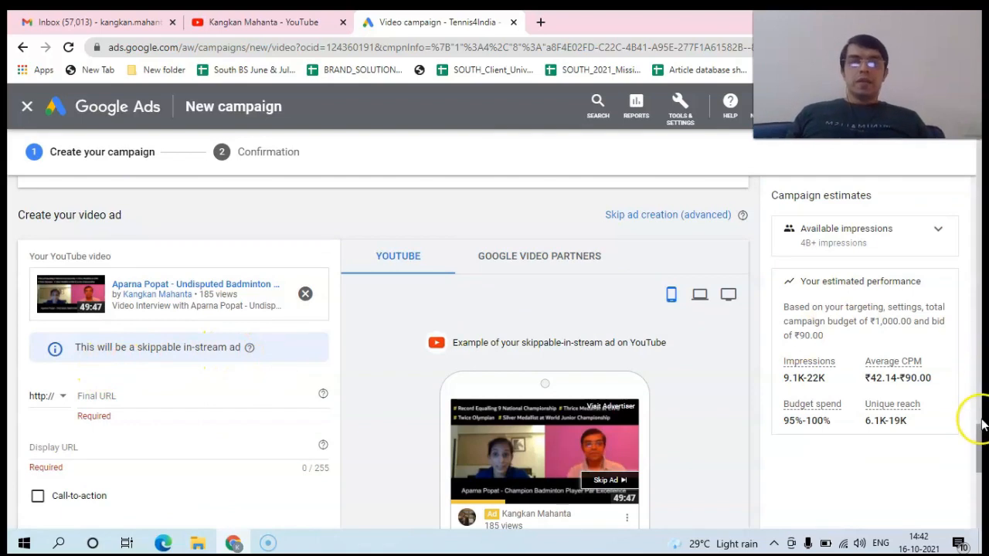
Step: Enter the copied video link youtu.be/R_vmnNYXEgw as both the final URL and the display URL of the ad
{"action": "scroll", "coordinate": [979, 459], "scroll_direction": "down", "scroll_amount": 1}
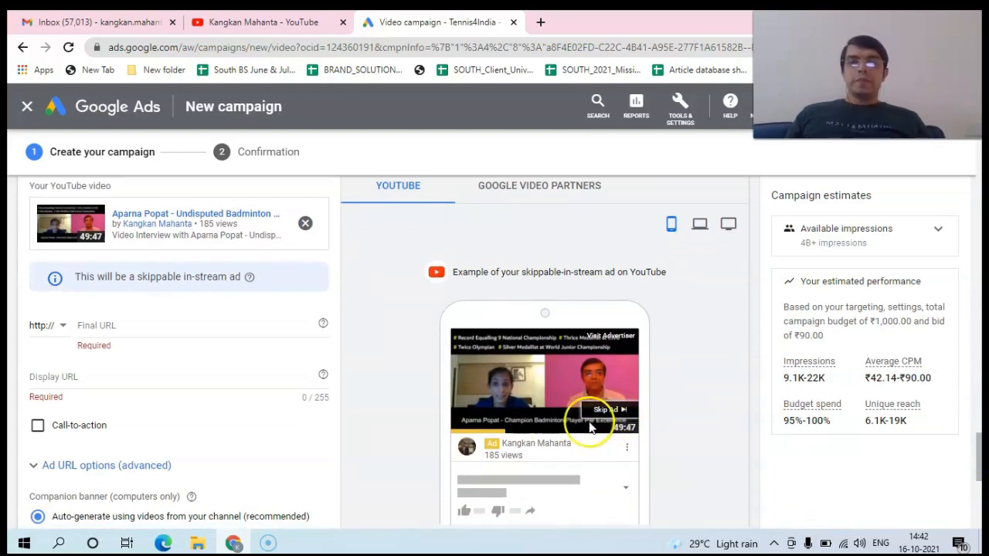
{"action": "left_click", "coordinate": [101, 330]}
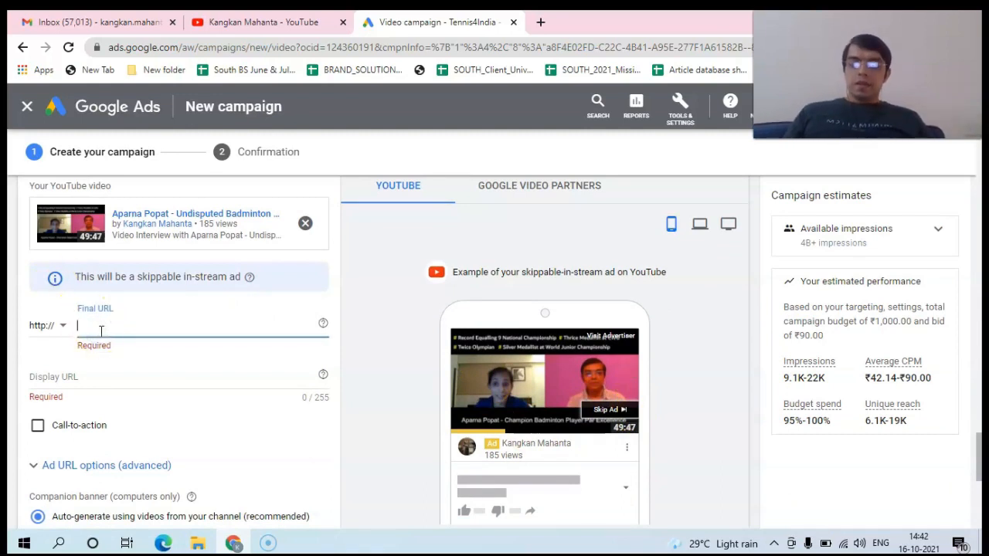
{"action": "key", "text": "ctrl+v"}
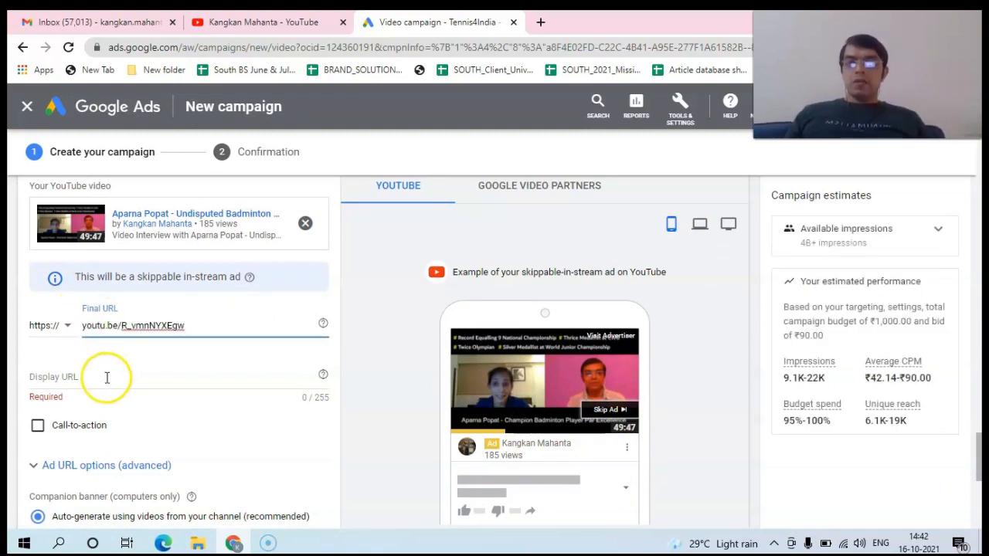
{"action": "left_click", "coordinate": [106, 377]}
{"action": "key", "text": "ctrl+v"}
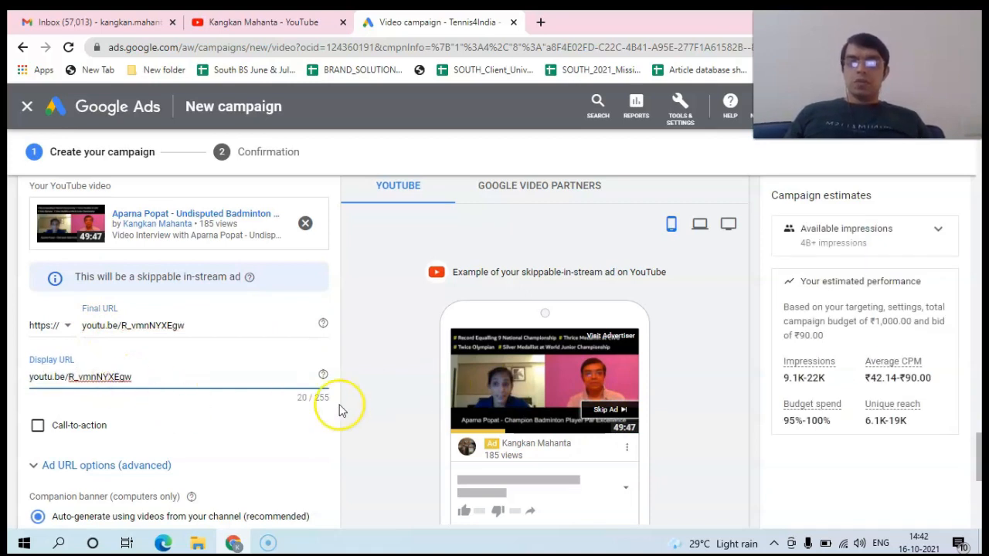
Step: Enable the ad's call-to-action and set its text to the suggested "Play now"
{"action": "scroll", "coordinate": [510, 477], "scroll_direction": "down", "scroll_amount": 2}
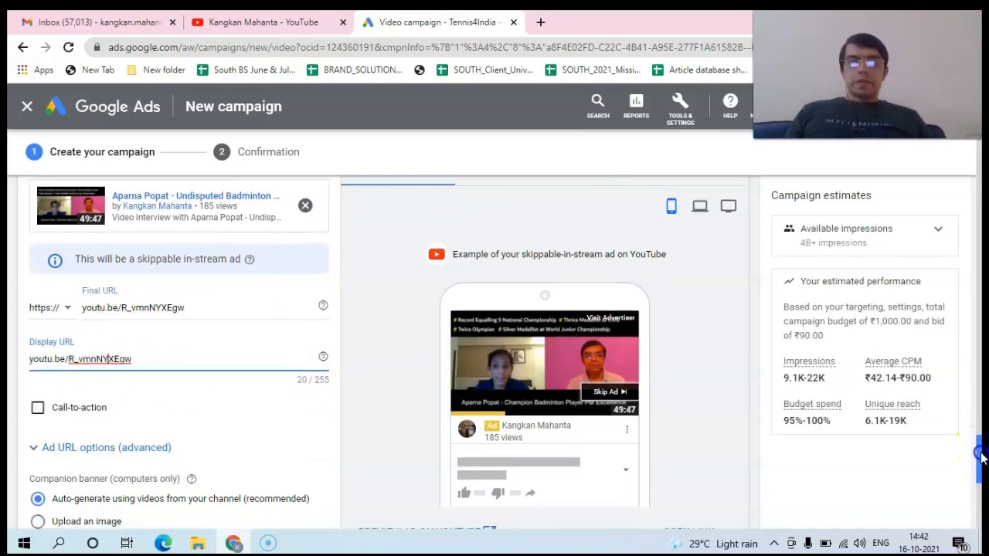
{"action": "left_click", "coordinate": [38, 301]}
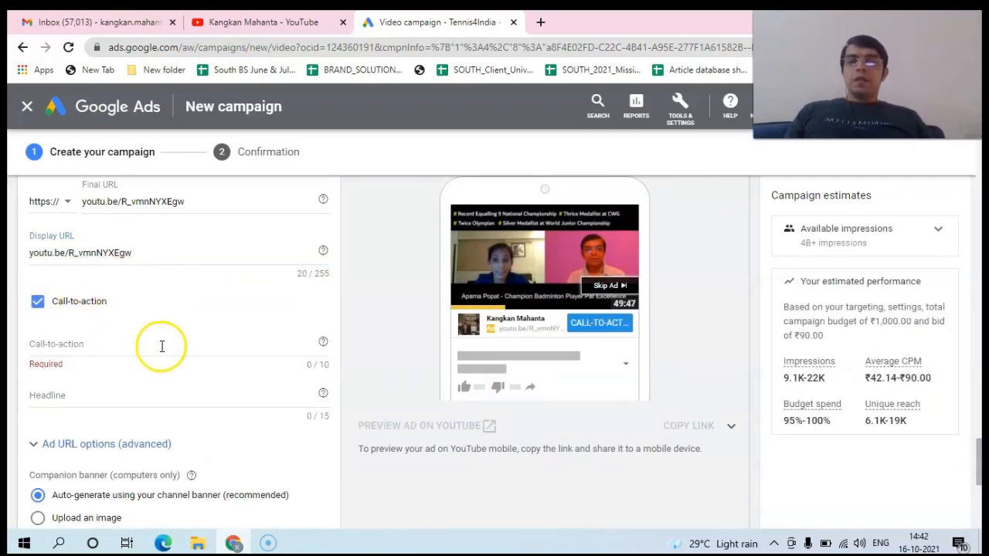
{"action": "left_click", "coordinate": [161, 347]}
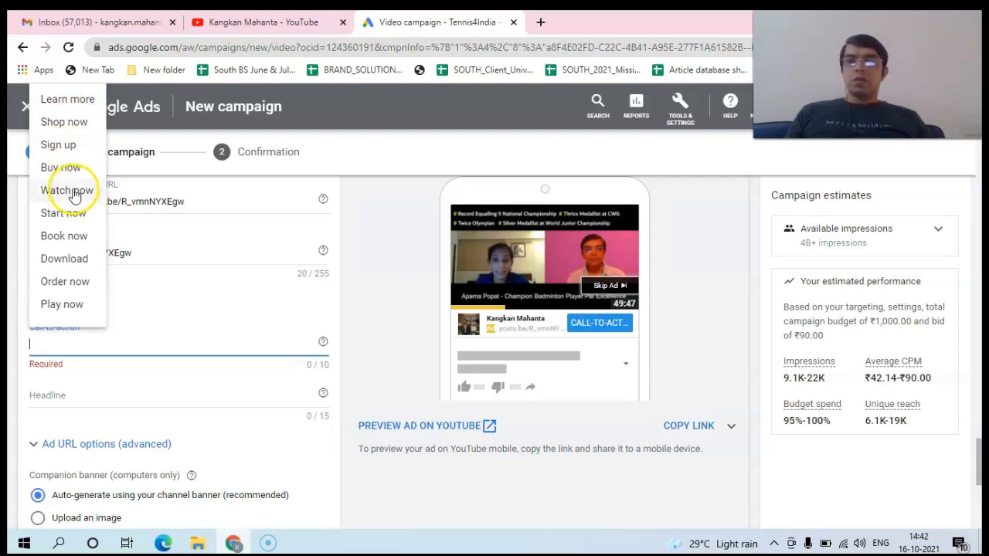
{"action": "left_click", "coordinate": [68, 306]}
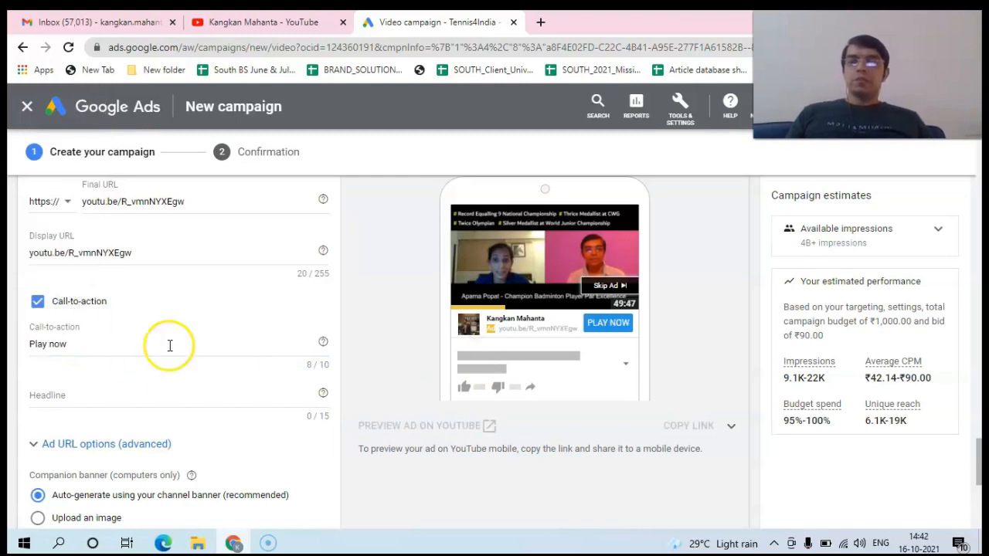
{"action": "left_click", "coordinate": [58, 395]}
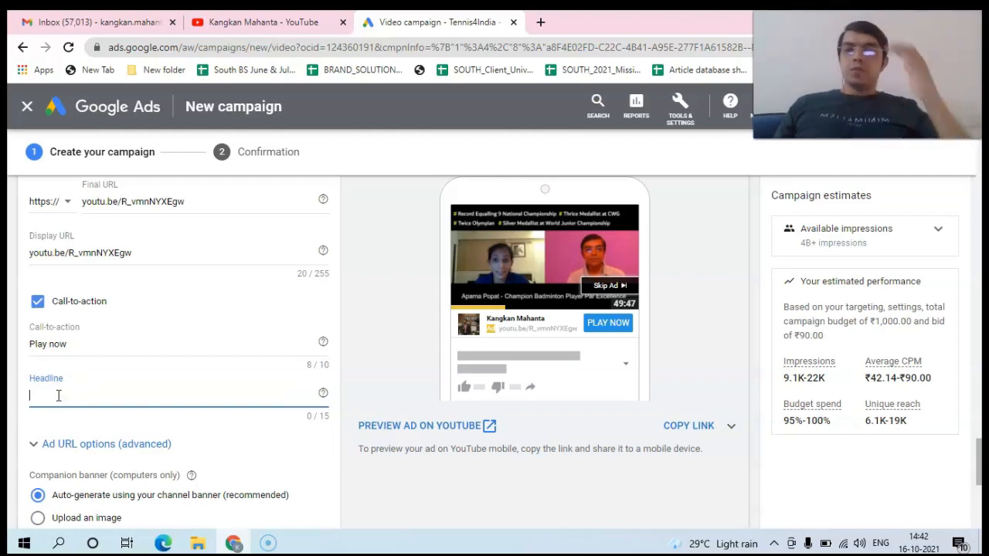
{"action": "type", "text": "4earn B"}
{"action": "type", "text": "outh"}
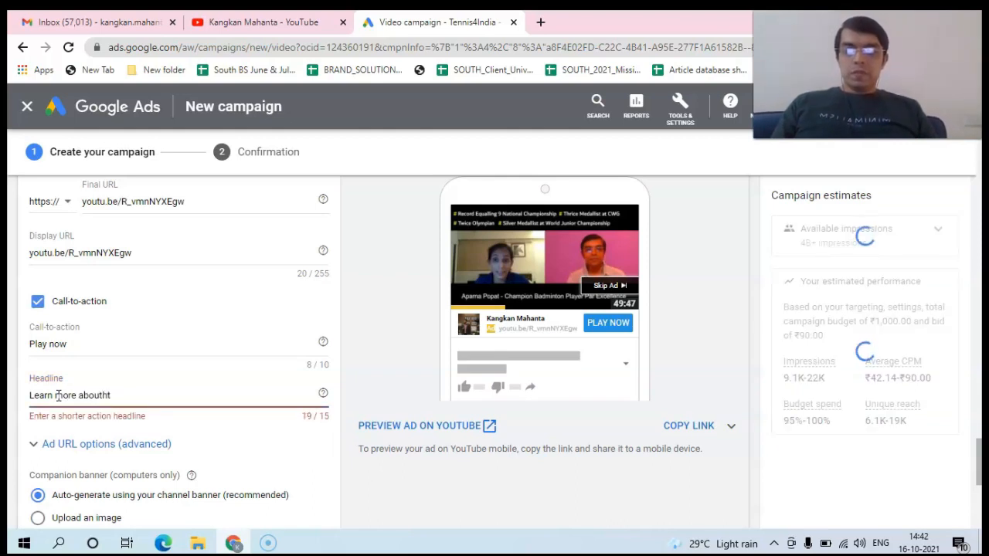
{"action": "key", "text": "BackSpace"}
{"action": "key", "text": "BackSpace"}
{"action": "key", "text": "BackSpace"}
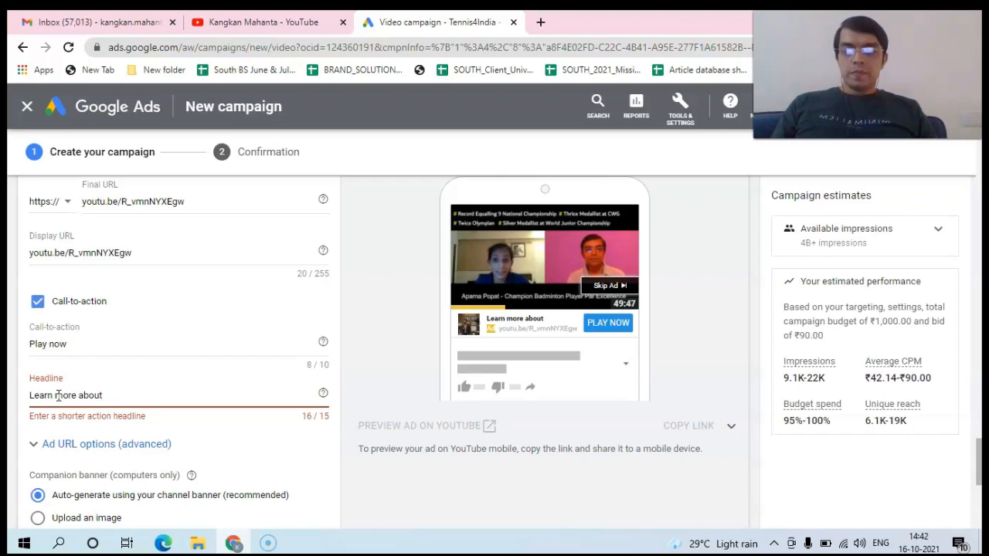
{"action": "key", "text": "BackSpace"}
{"action": "key", "text": "BackSpace"}
{"action": "type", "text": "ut"}
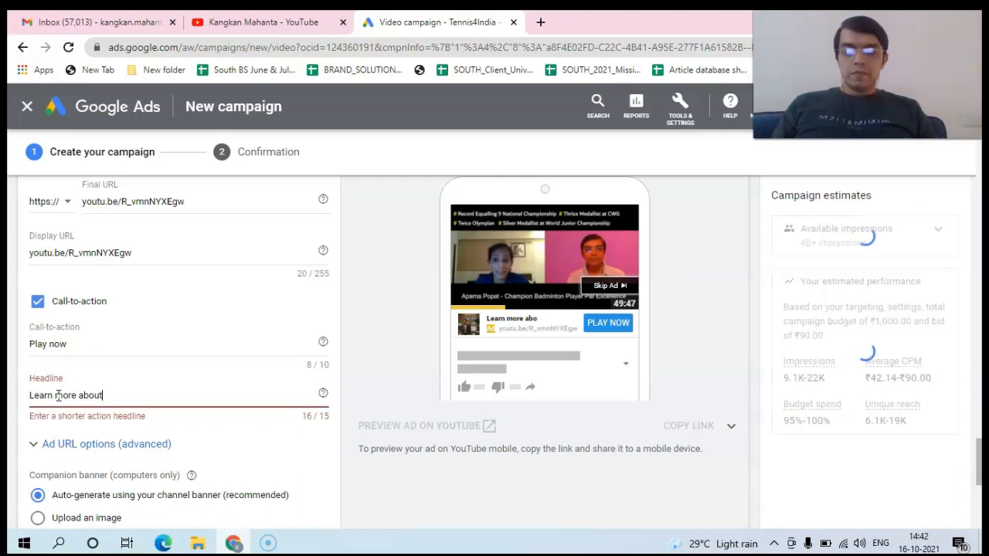
{"action": "key", "text": "BackSpace"}
{"action": "key", "text": "BackSpace"}
{"action": "key", "text": "BackSpace"}
{"action": "key", "text": "BackSpace"}
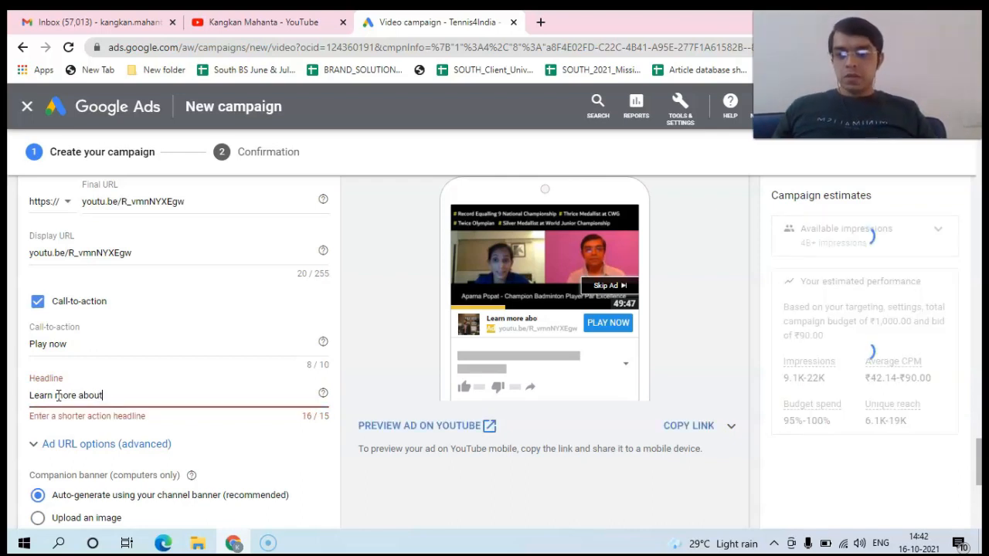
{"action": "key", "text": "BackSpace"}
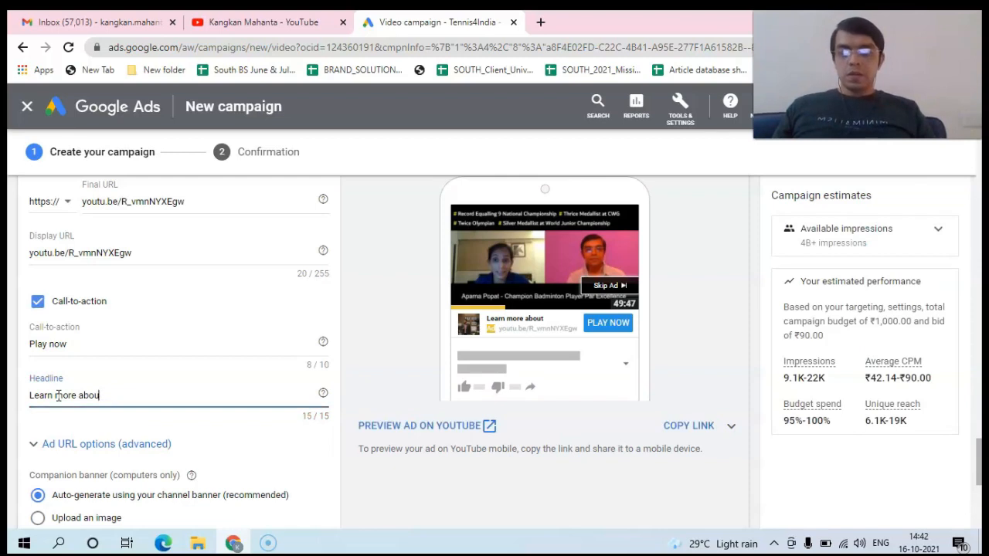
{"action": "key", "text": "BackSpace"}
{"action": "key", "text": "BackSpace"}
{"action": "key", "text": "BackSpace"}
{"action": "key", "text": "BackSpace"}
{"action": "key", "text": "BackSpace"}
{"action": "key", "text": "BackSpace"}
{"action": "key", "text": "BackSpace"}
{"action": "key", "text": "BackSpace"}
{"action": "key", "text": "BackSpace"}
{"action": "key", "text": "BackSpace"}
{"action": "key", "text": "BackSpace"}
{"action": "key", "text": "BackSpace"}
{"action": "key", "text": "BackSpace"}
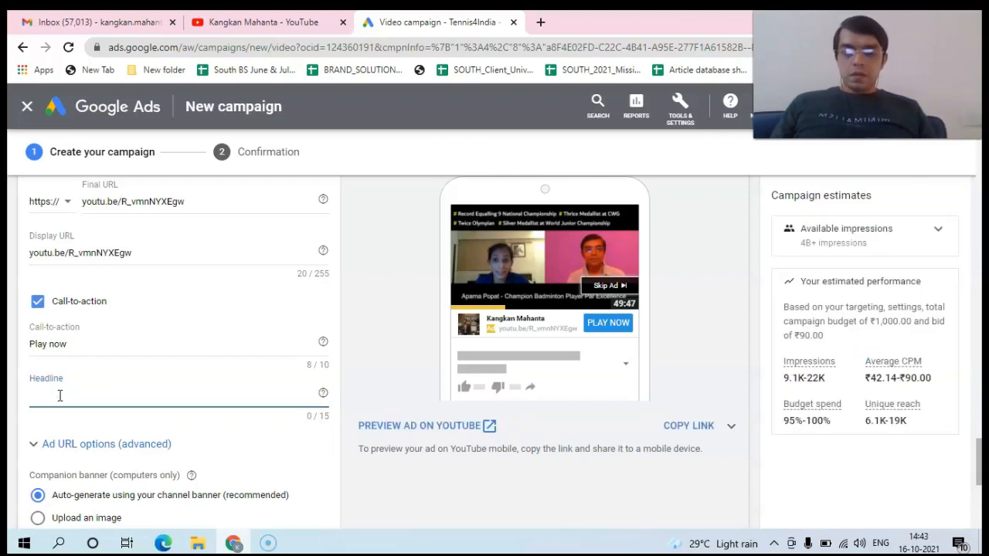
Step: Enter "Indian Sports" as the headline of the ad's call-to-action
{"action": "type", "text": "Lear"}
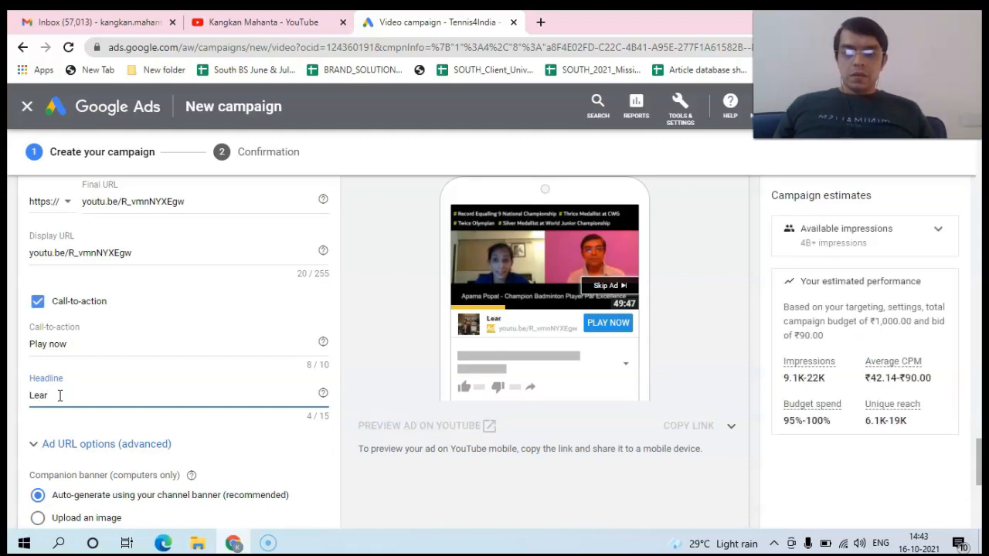
{"action": "key", "text": "BackSpace"}
{"action": "key", "text": "BackSpace"}
{"action": "key", "text": "BackSpace"}
{"action": "key", "text": "BackSpace"}
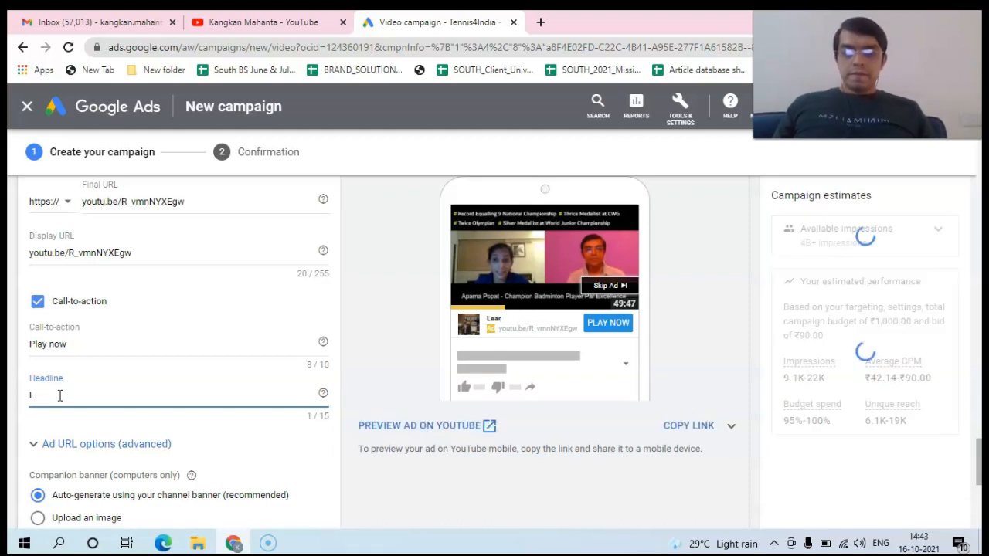
{"action": "type", "text": "Indian Sports"}
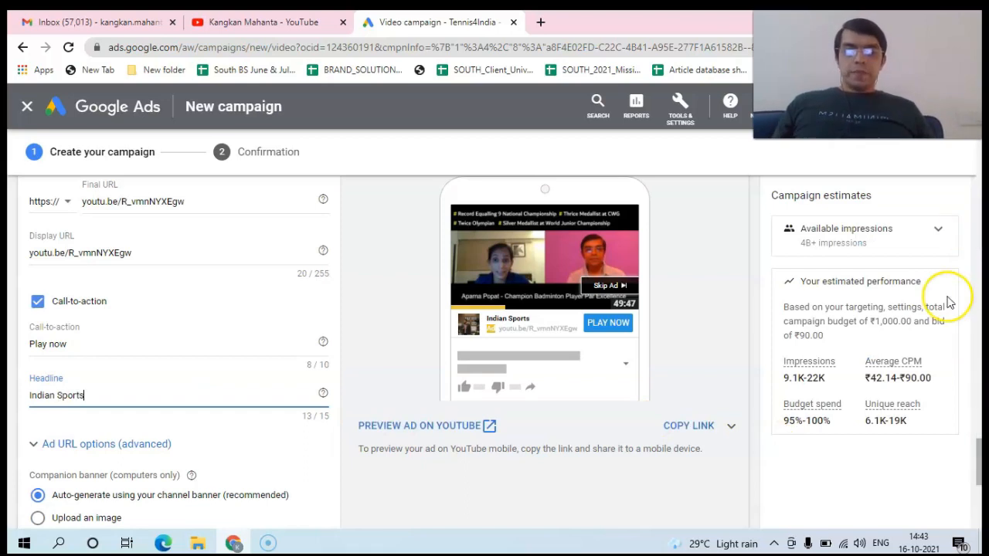
Step: Review the companion banner options, ad name, ad preview and estimated campaign performance
{"action": "left_click_drag", "start_coordinate": [979, 456], "coordinate": [979, 482]}
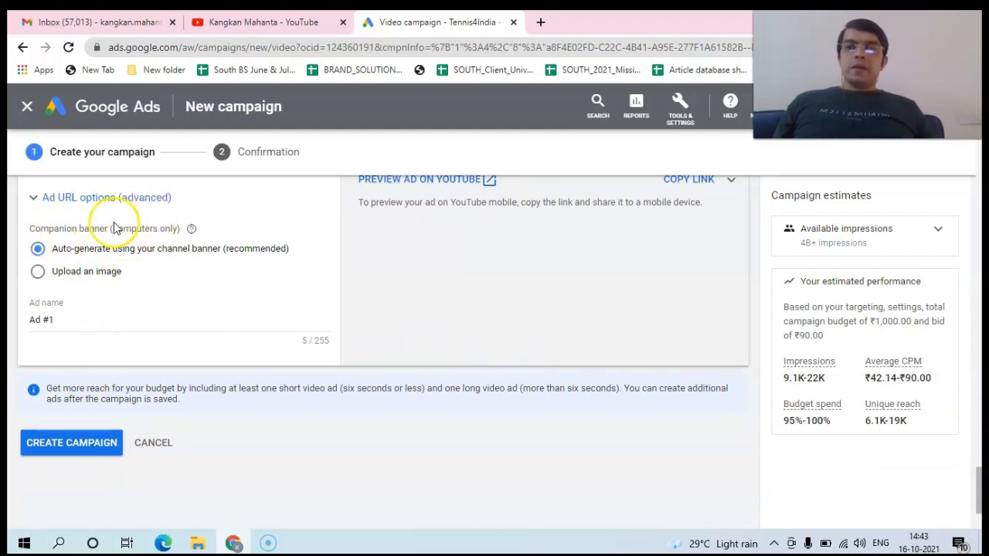
{"action": "left_click_drag", "start_coordinate": [980, 495], "coordinate": [978, 457]}
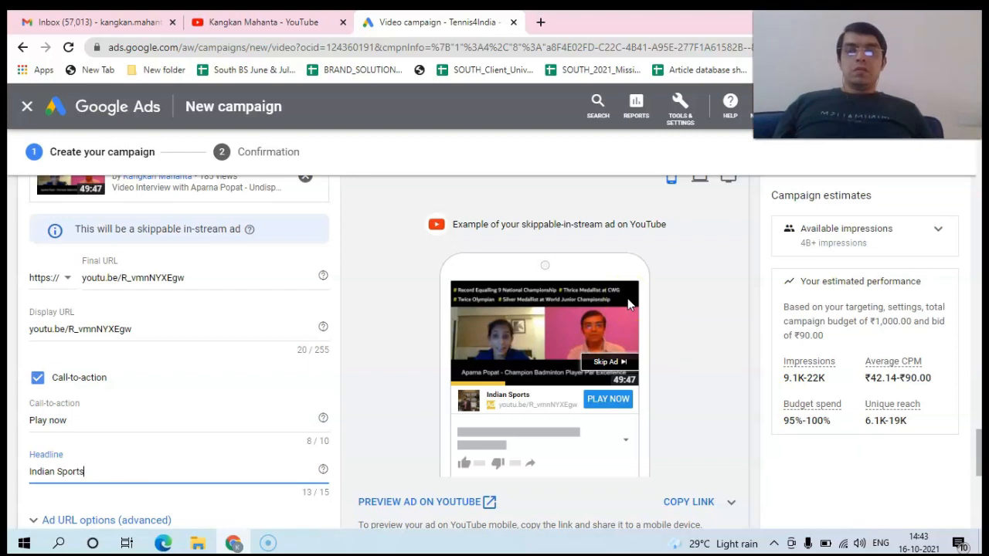
{"action": "left_click_drag", "start_coordinate": [981, 442], "coordinate": [980, 485]}
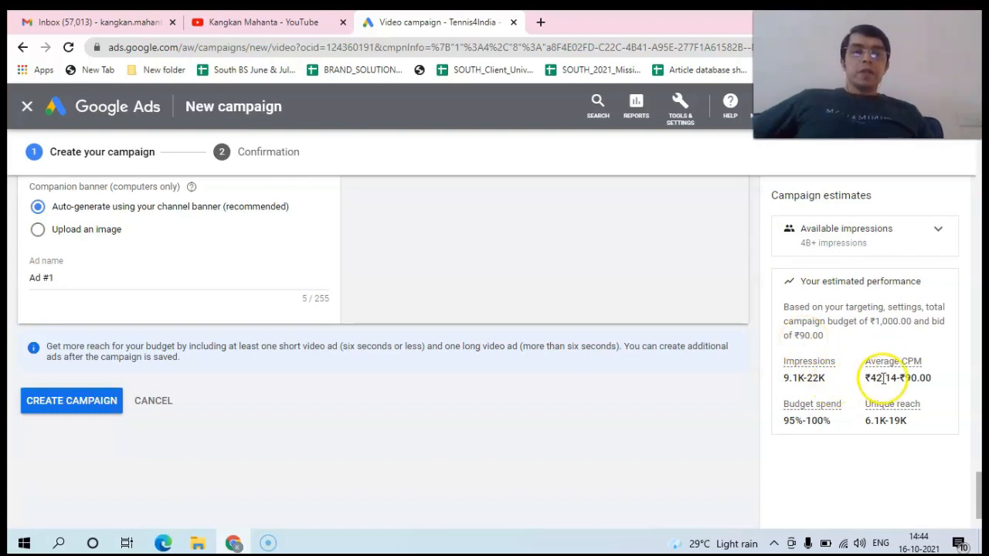
Step: Check the estimated performance and create the configured video reach campaign
{"action": "mouse_move", "coordinate": [892, 370]}
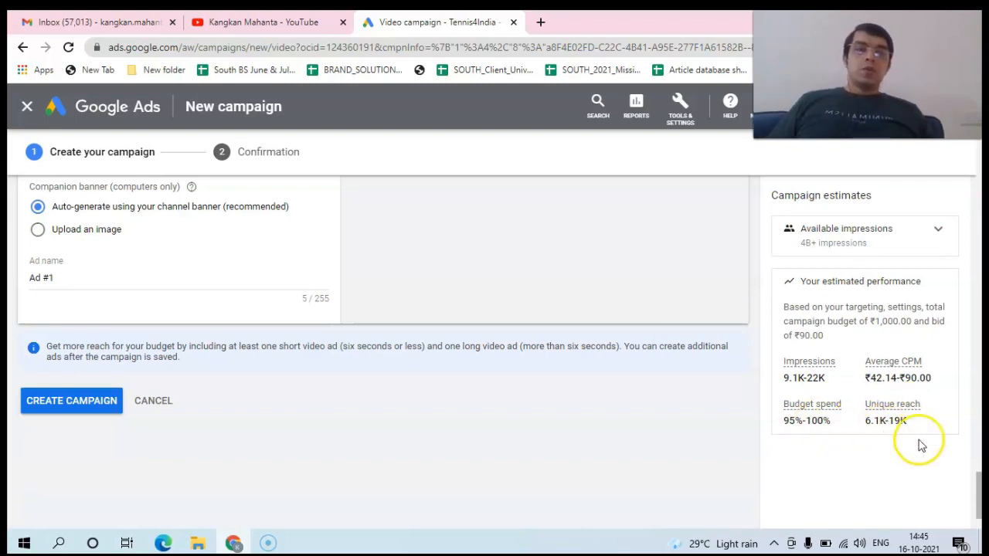
{"action": "left_click_drag", "start_coordinate": [979, 477], "coordinate": [981, 495]}
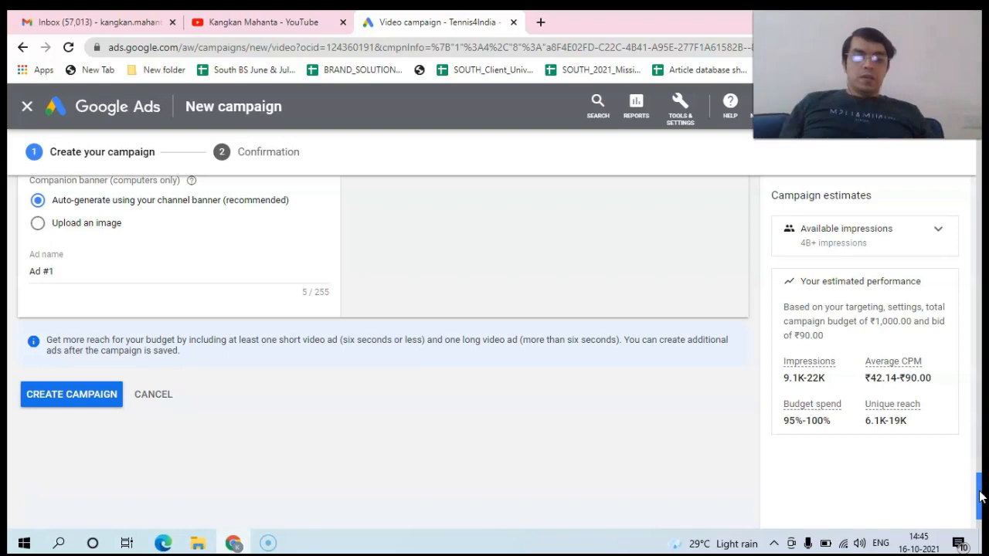
{"action": "scroll", "coordinate": [981, 497], "scroll_direction": "down", "scroll_amount": 1}
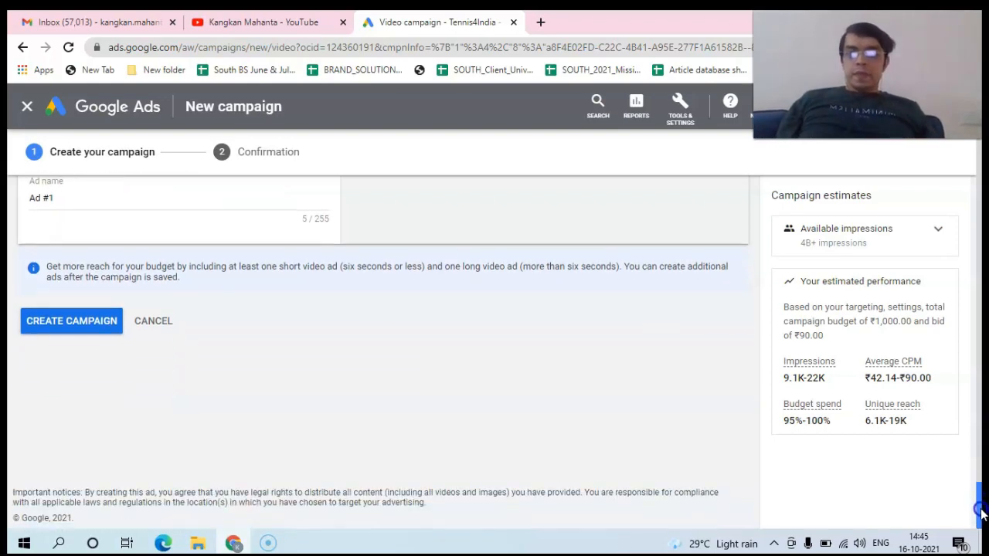
{"action": "left_click", "coordinate": [40, 328]}
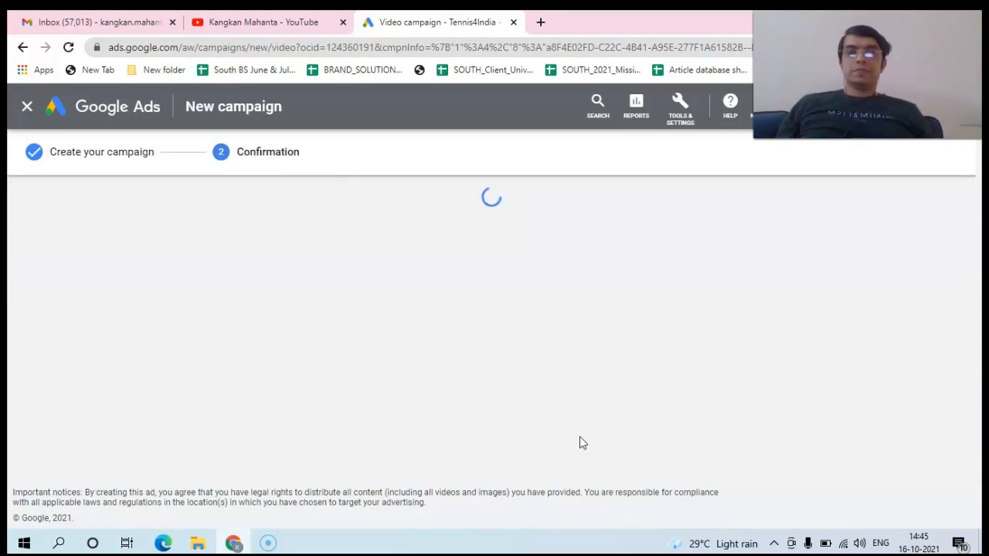
Step: Review the campaign settings on the confirmation page and start creating an additional ad for the ad group
{"action": "left_click_drag", "start_coordinate": [975, 335], "coordinate": [977, 391]}
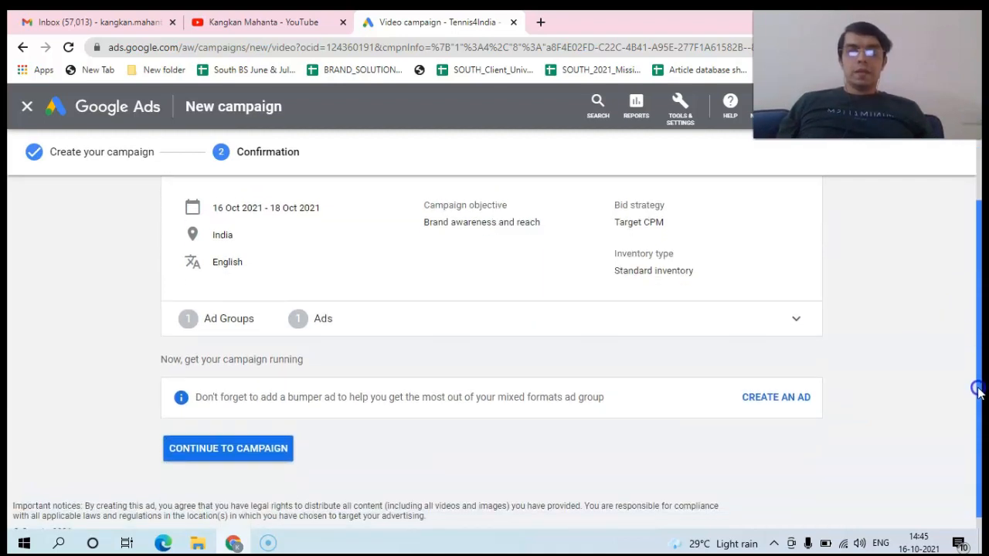
{"action": "left_click_drag", "start_coordinate": [977, 392], "coordinate": [978, 365]}
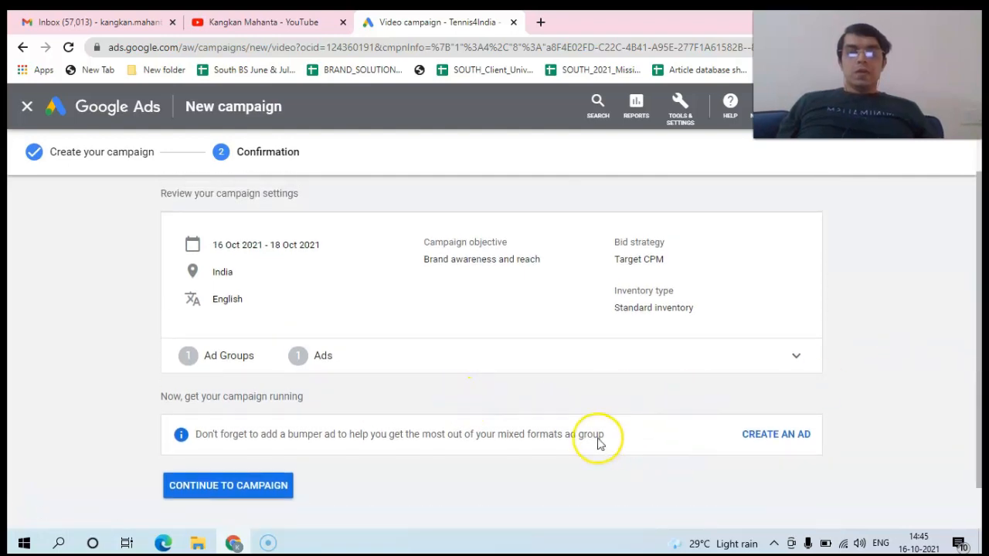
{"action": "left_click", "coordinate": [775, 436]}
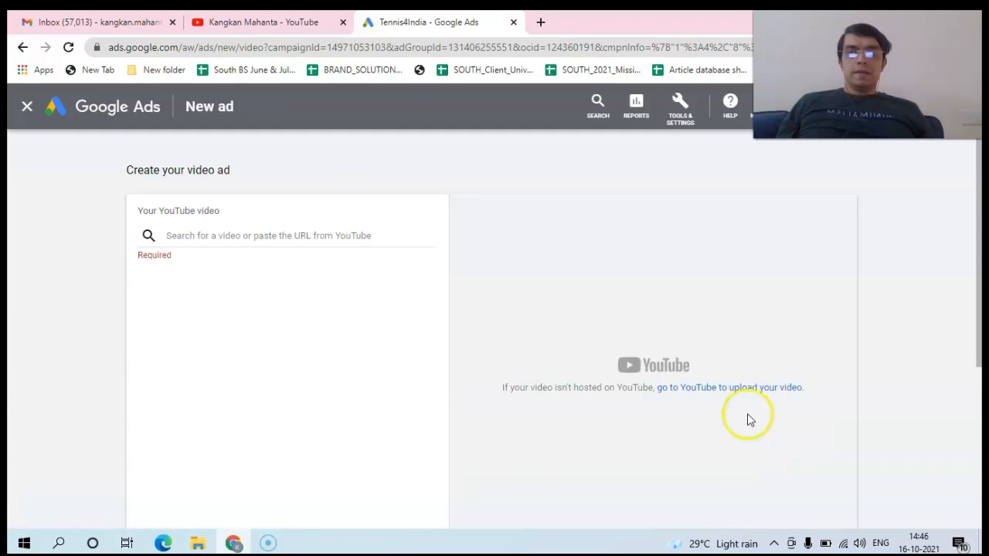
Step: Copy the link of the Indian table tennis video from the YouTube channel's uploads and use it as the new ad's video
{"action": "left_click", "coordinate": [251, 236]}
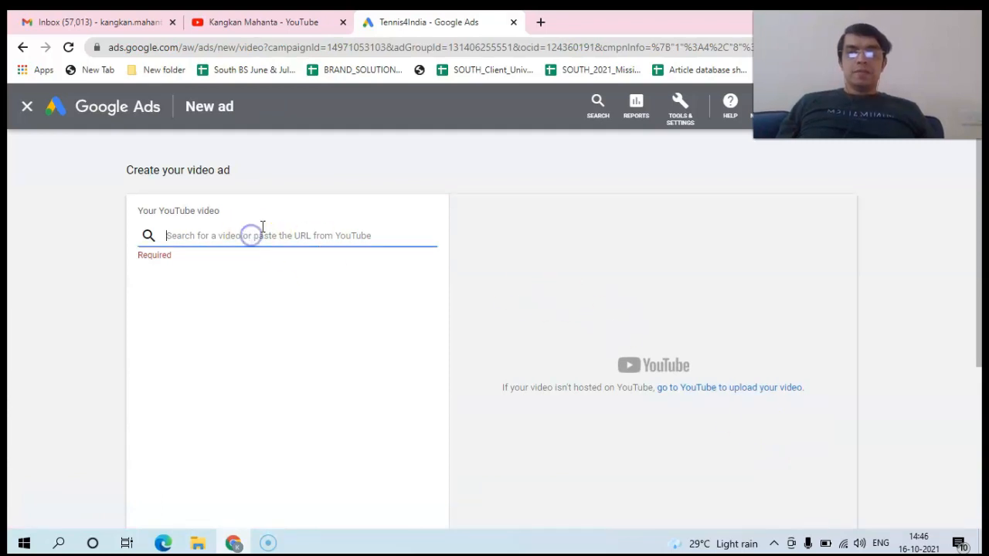
{"action": "left_click", "coordinate": [542, 24]}
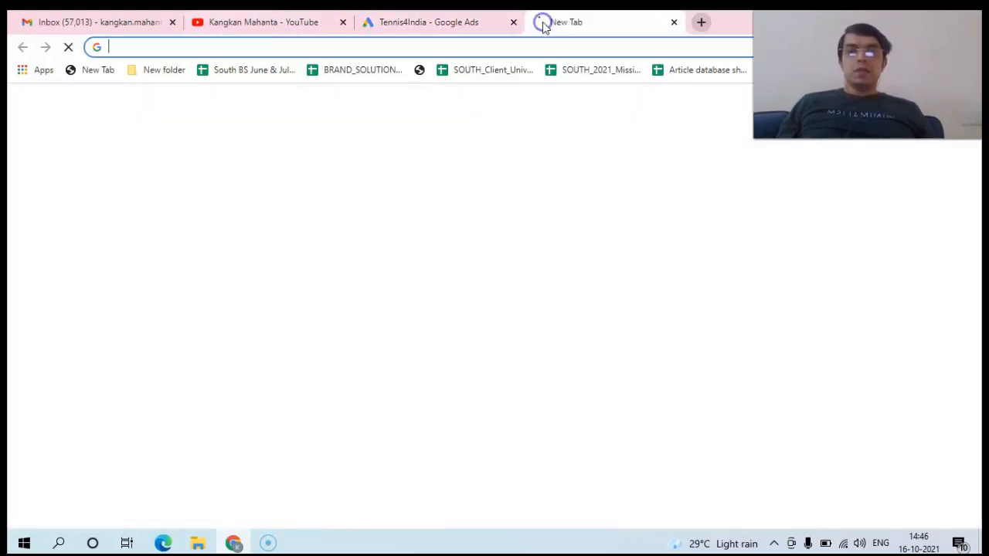
{"action": "left_click", "coordinate": [248, 22]}
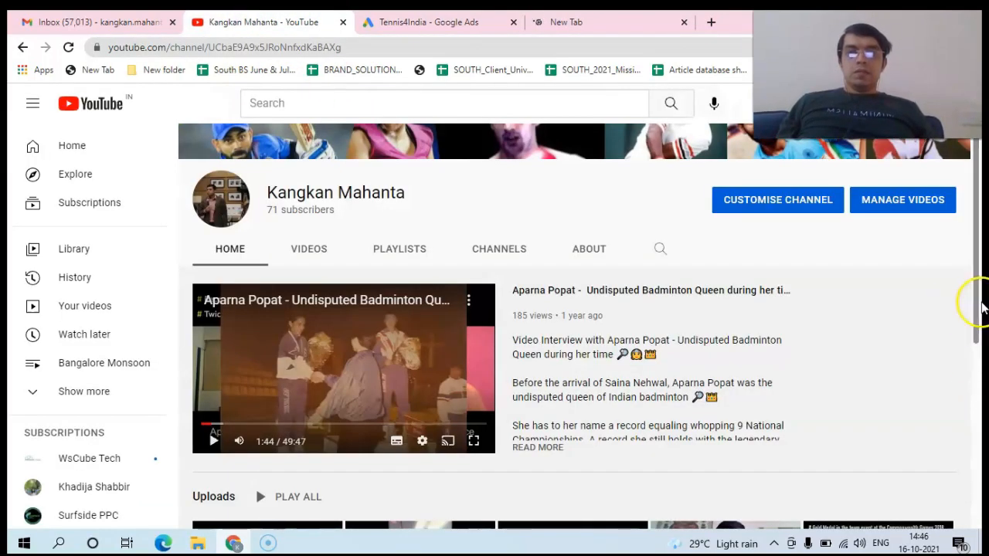
{"action": "scroll", "coordinate": [973, 348], "scroll_direction": "down", "scroll_amount": 2}
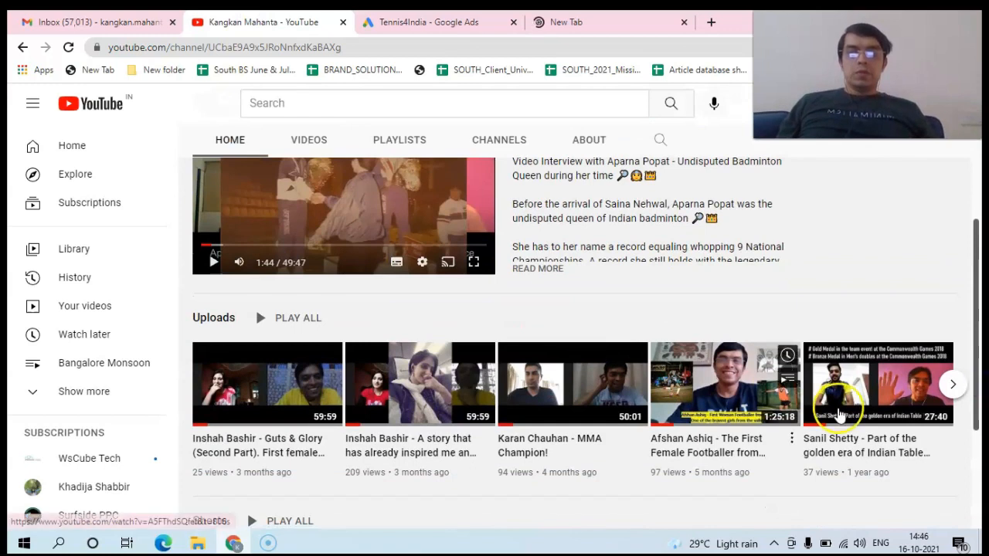
{"action": "right_click", "coordinate": [847, 383]}
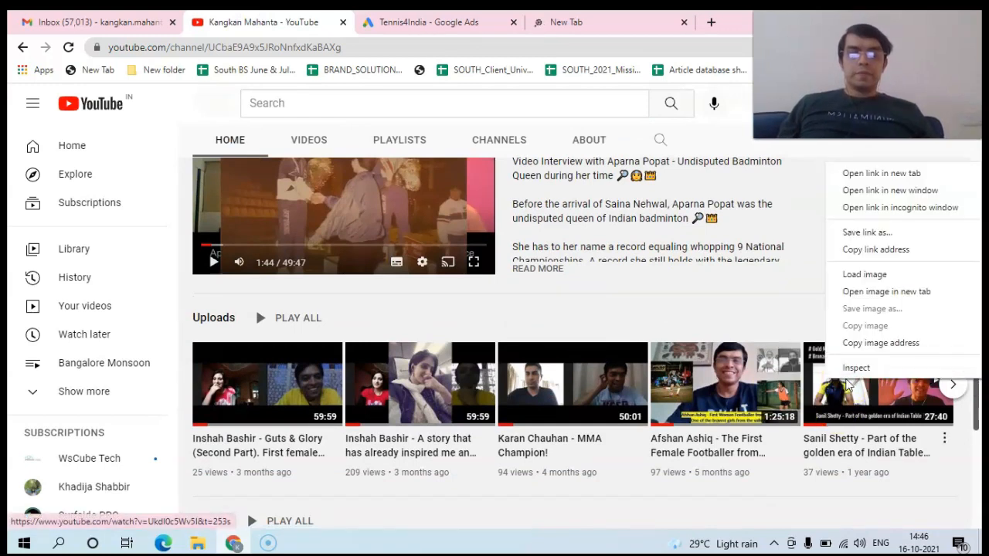
{"action": "left_click", "coordinate": [857, 248]}
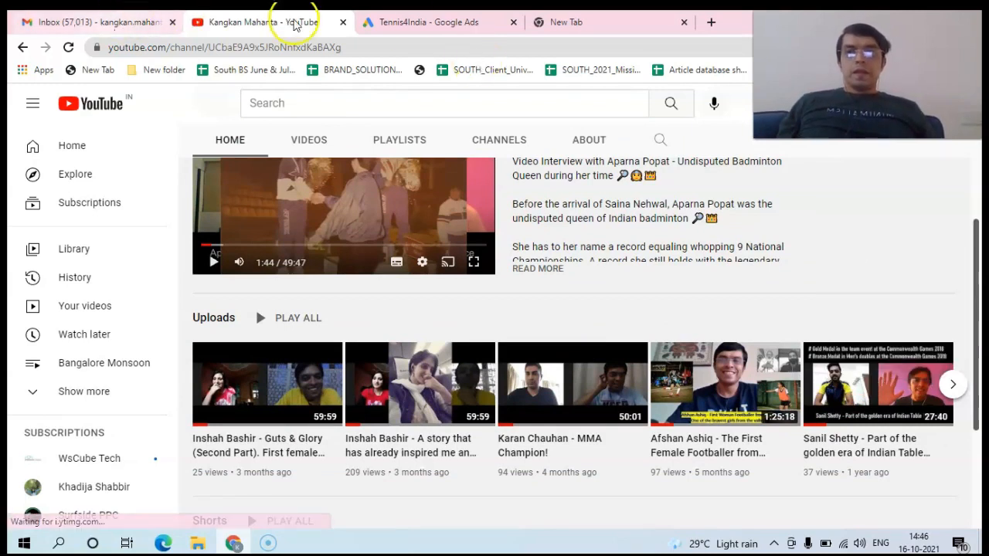
{"action": "left_click", "coordinate": [386, 22]}
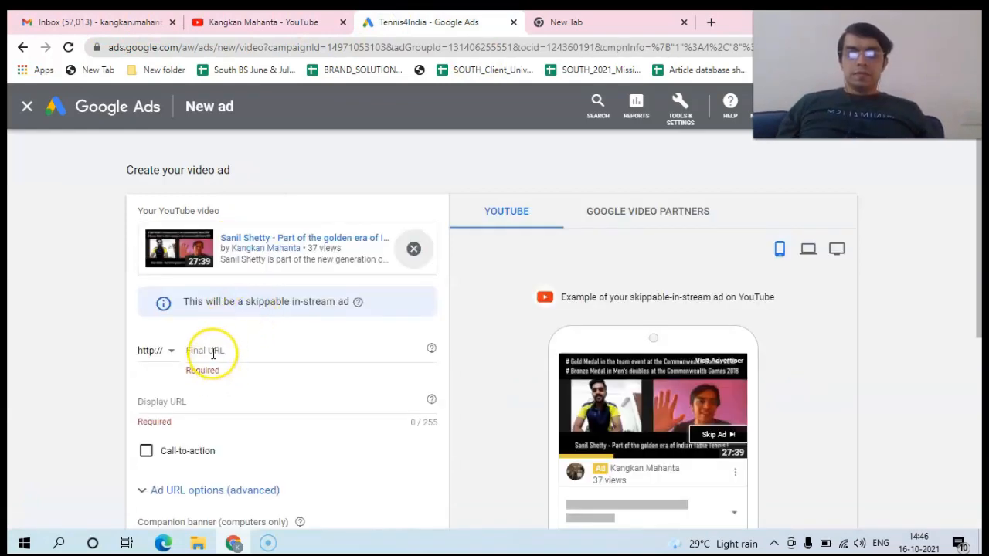
{"action": "left_click", "coordinate": [212, 352]}
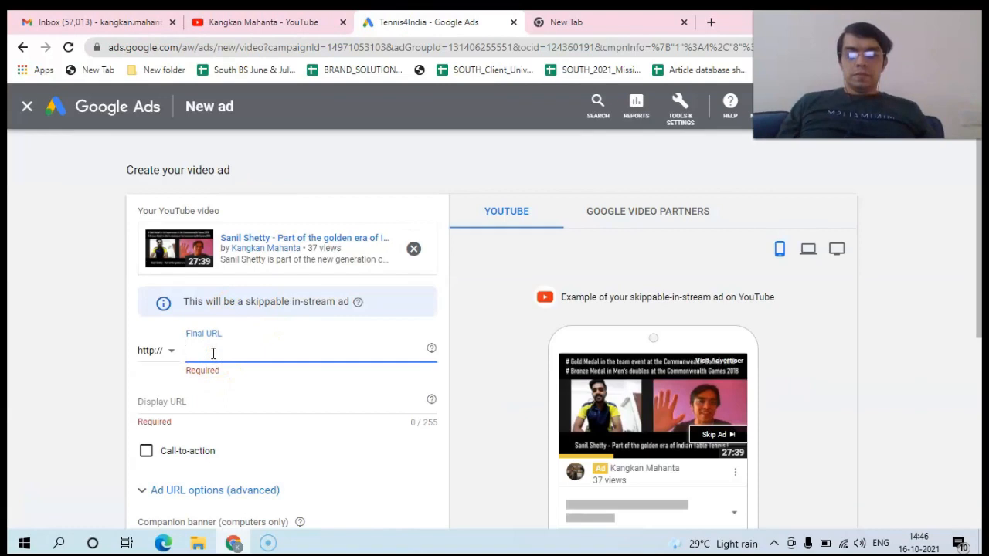
{"action": "key", "text": "ctrl+v"}
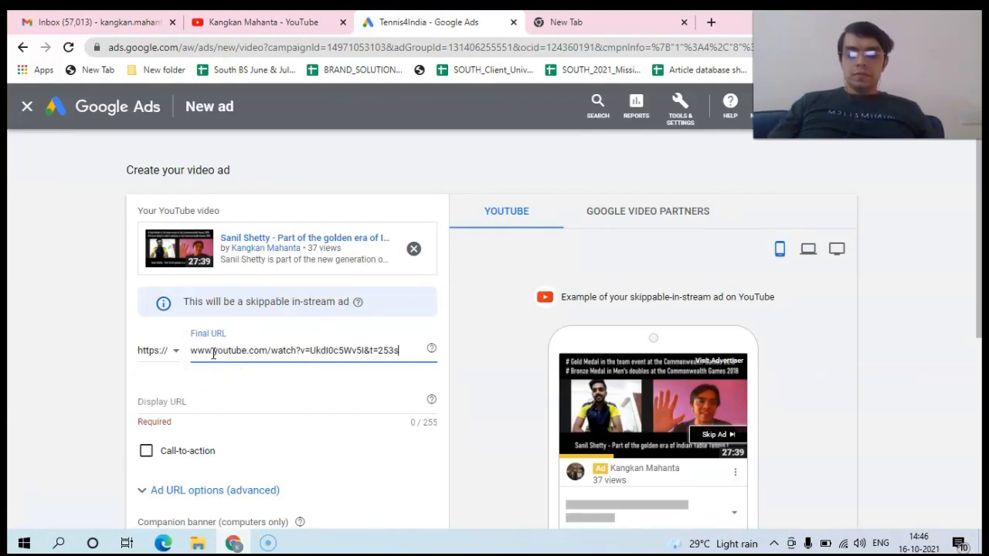
{"action": "left_click", "coordinate": [178, 401]}
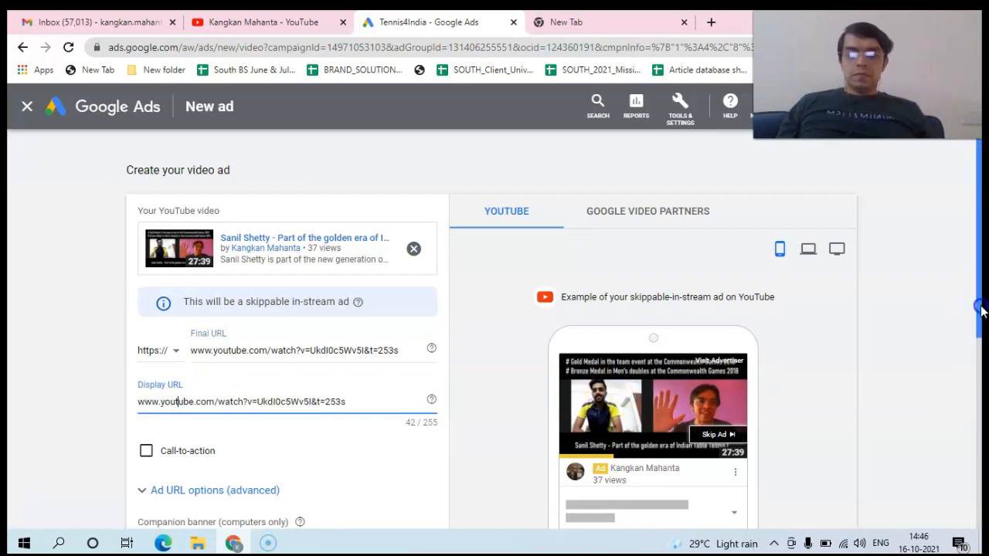
Step: Enable the call-to-action for the second ad and set its text to the suggested "Play now"
{"action": "left_click_drag", "start_coordinate": [980, 312], "coordinate": [980, 381]}
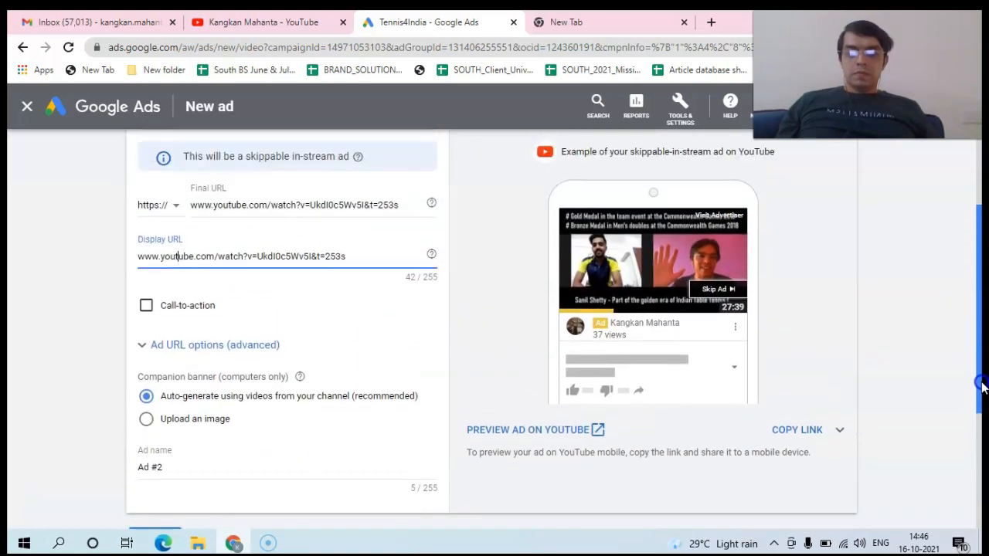
{"action": "left_click", "coordinate": [147, 309]}
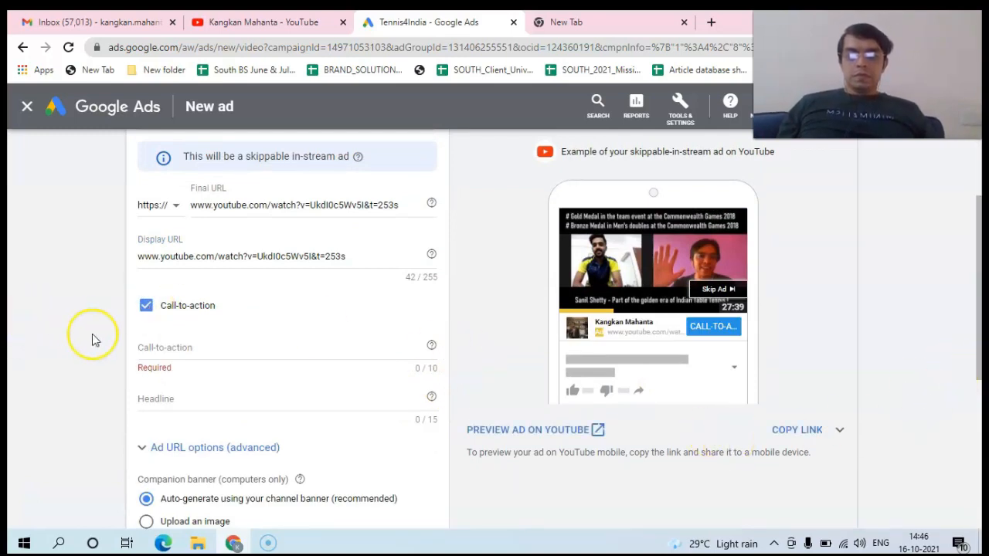
{"action": "left_click", "coordinate": [153, 347]}
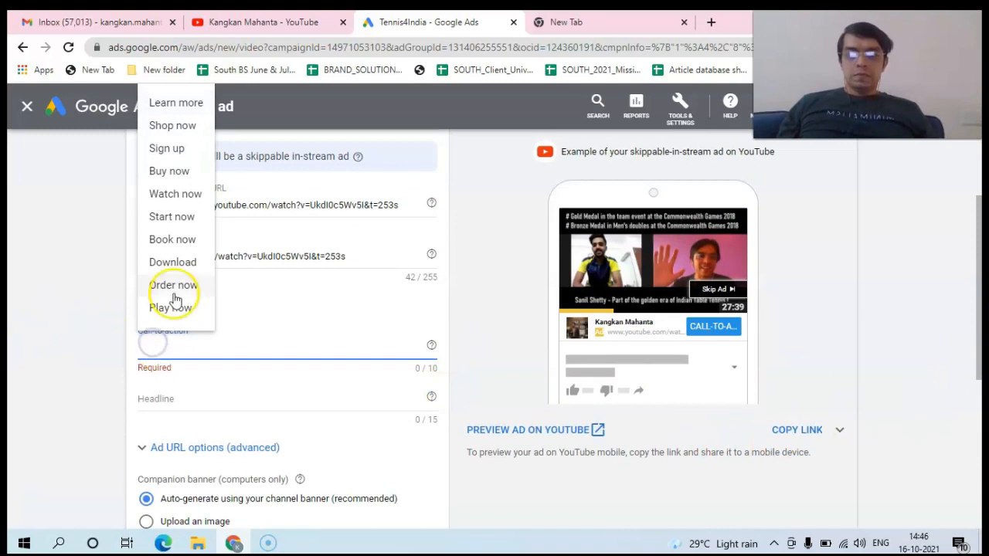
{"action": "left_click", "coordinate": [166, 311]}
{"action": "left_click", "coordinate": [163, 397]}
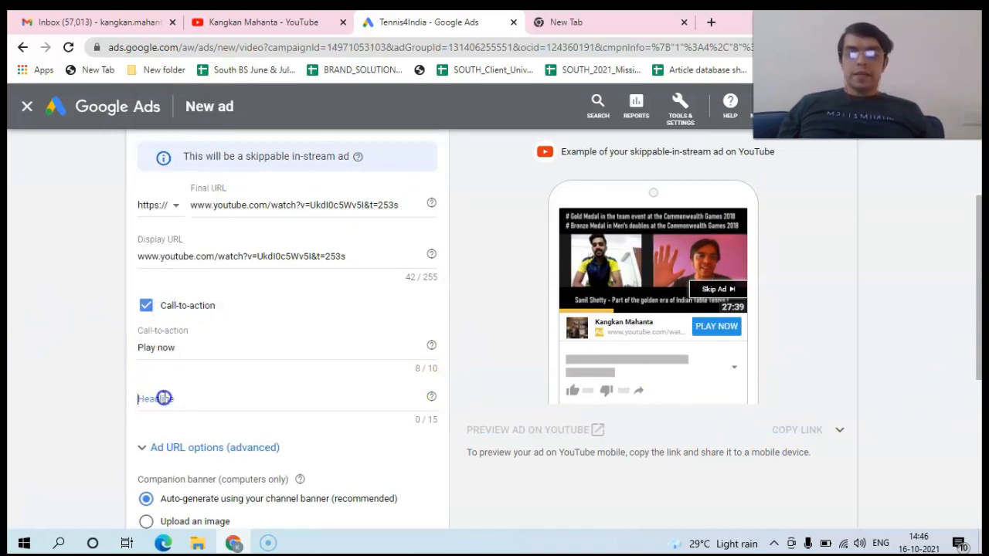
{"action": "type", "text": "V"}
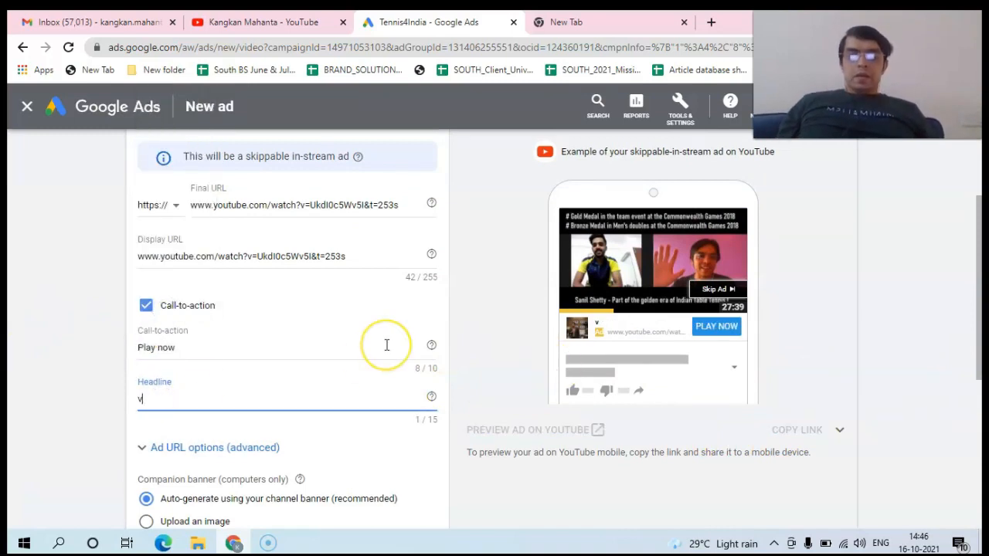
{"action": "key", "text": "ctrl+v"}
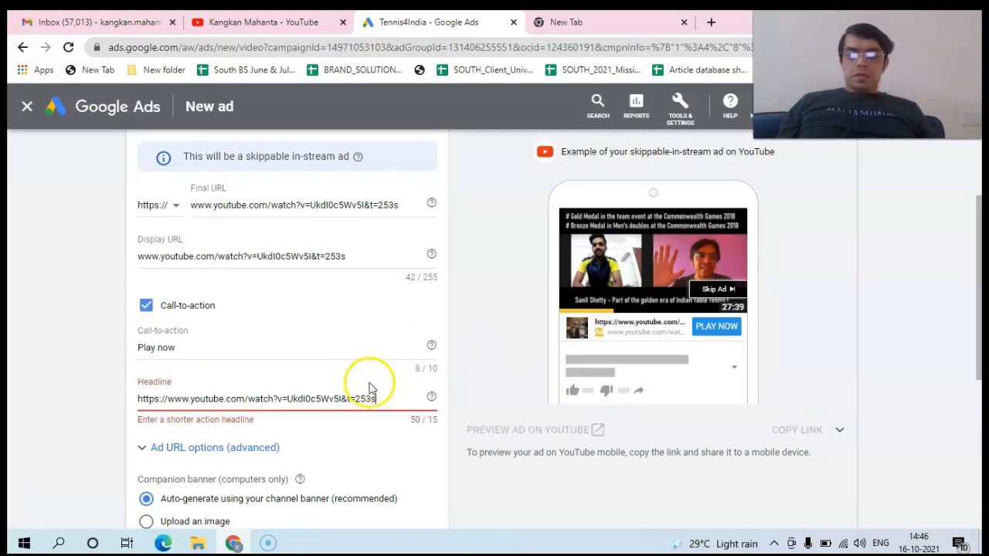
{"action": "triple_click", "coordinate": [293, 396]}
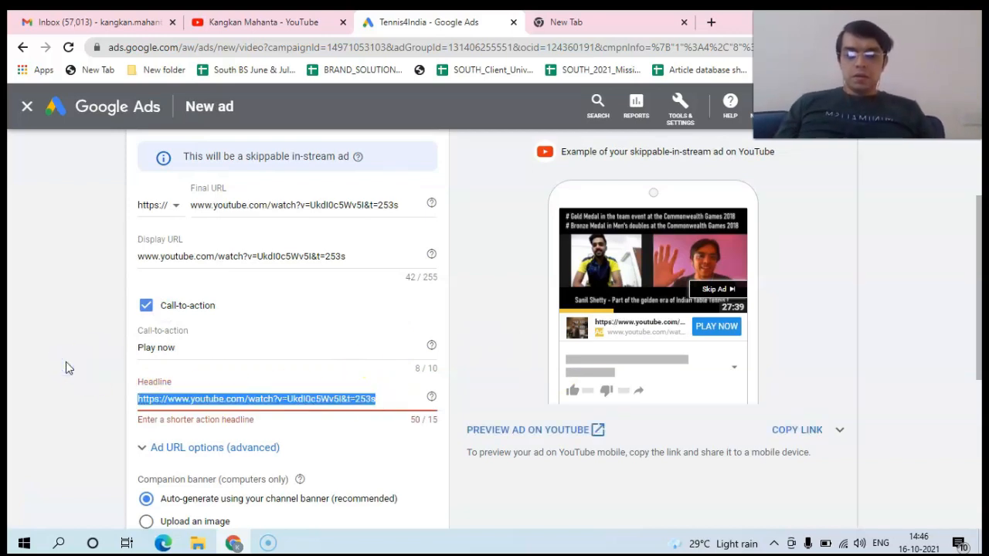
{"action": "type", "text": "Sports"}
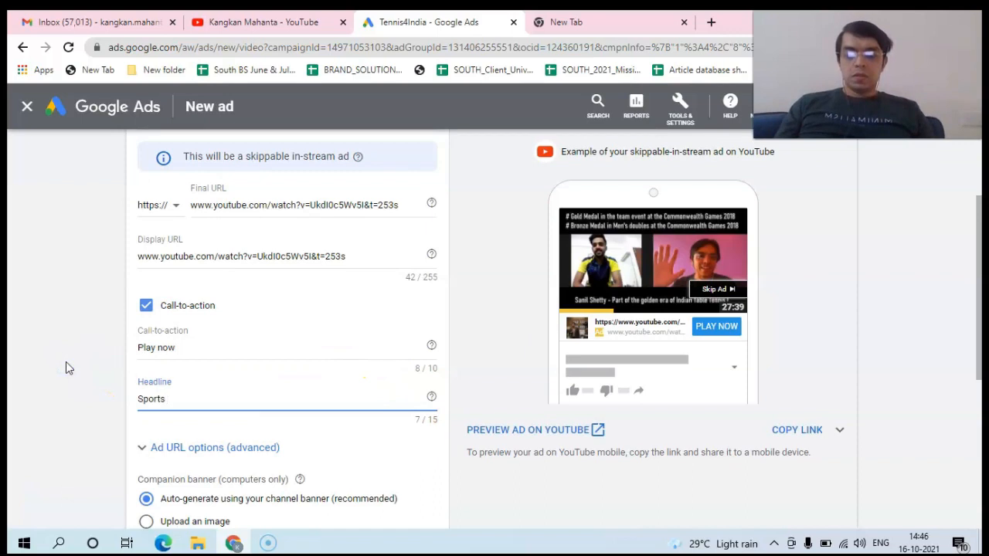
{"action": "key", "text": "BackSpace"}
{"action": "key", "text": "BackSpace"}
{"action": "key", "text": "BackSpace"}
{"action": "key", "text": "BackSpace"}
{"action": "key", "text": "BackSpace"}
{"action": "key", "text": "BackSpace"}
{"action": "key", "text": "BackSpace"}
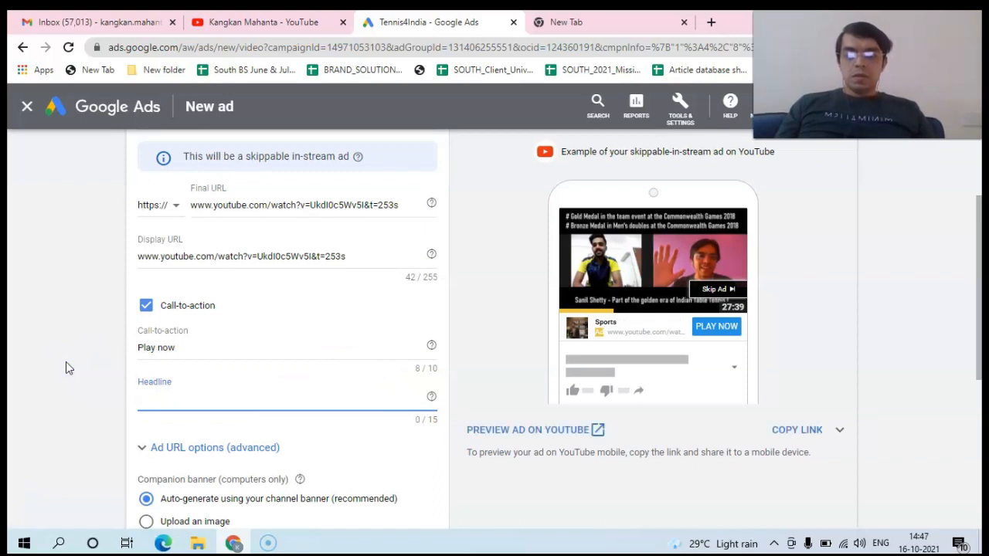
Step: Enter "Indian Sports" as the second ad's headline and create the ad
{"action": "type", "text": "In"}
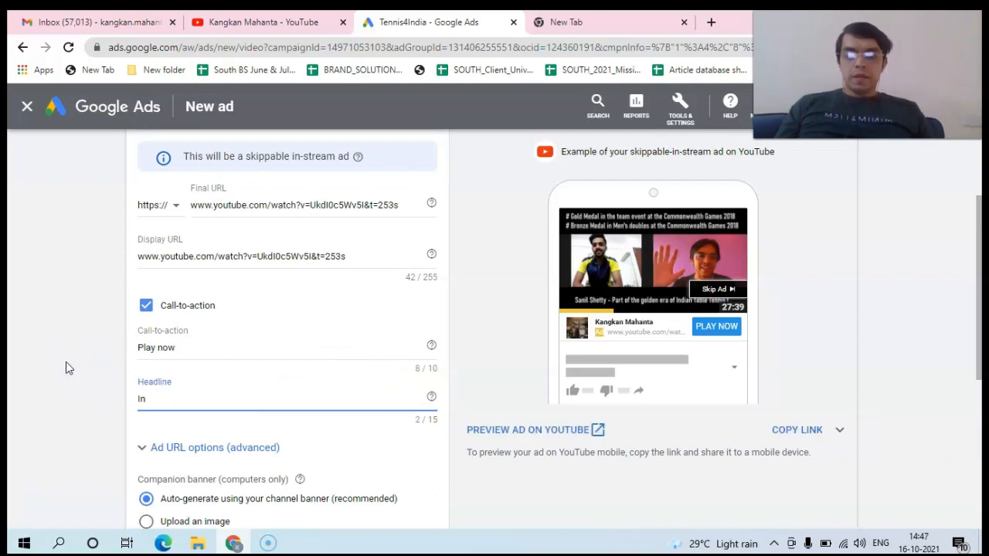
{"action": "type", "text": "dian Sports"}
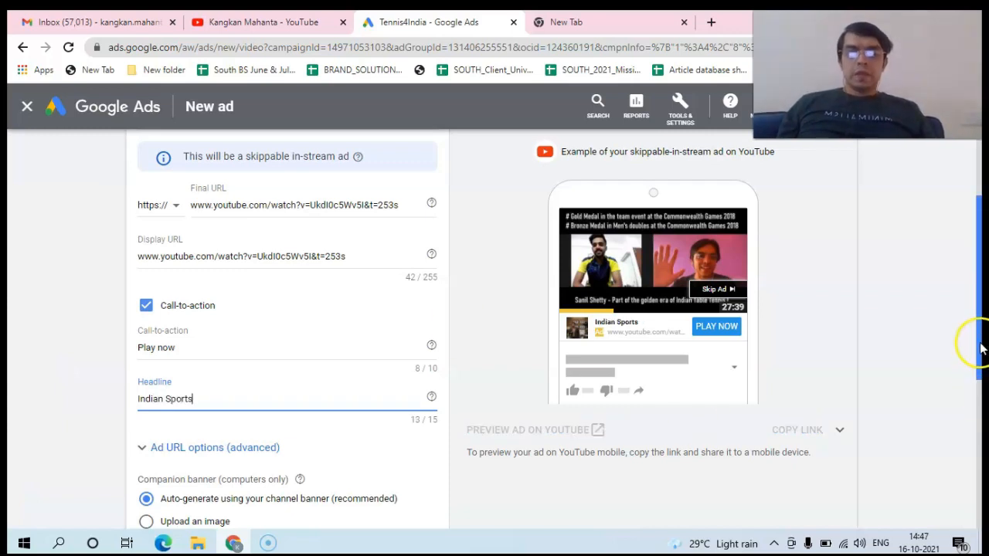
{"action": "left_click_drag", "start_coordinate": [978, 342], "coordinate": [982, 459]}
{"action": "left_click", "coordinate": [153, 411]}
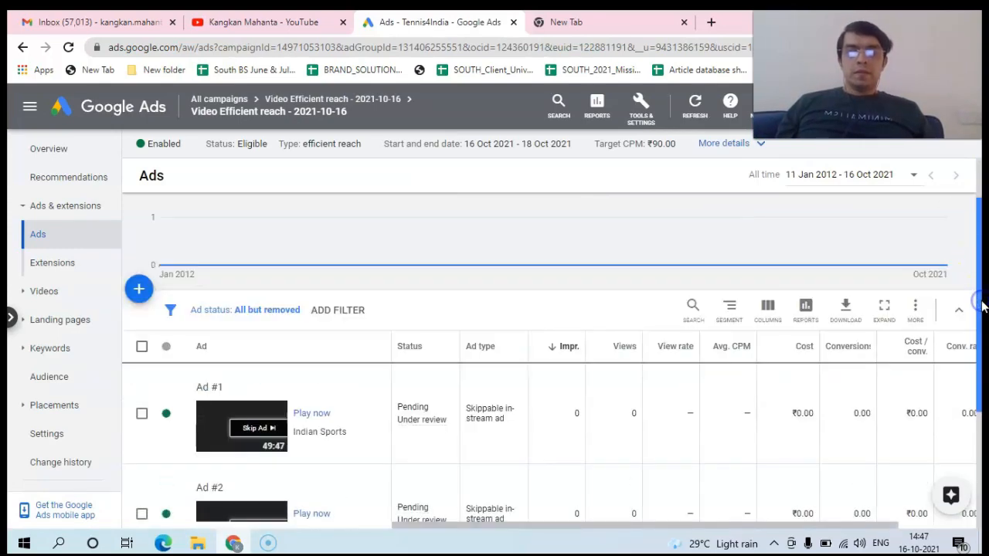
Step: Examine the status and metrics of the campaign's ads, and look at the blank form for adding another video ad
{"action": "scroll", "coordinate": [981, 312], "scroll_direction": "down", "scroll_amount": 3}
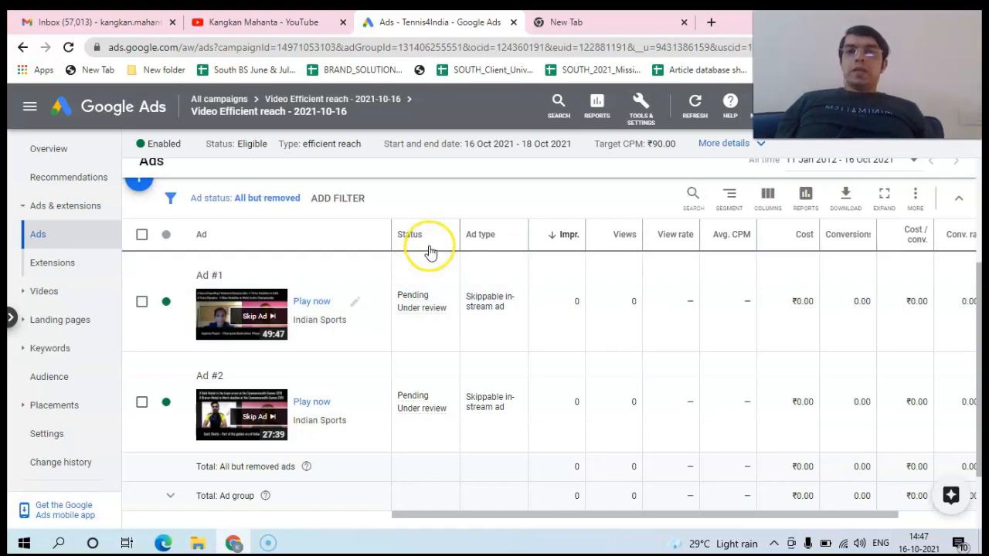
{"action": "left_click_drag", "start_coordinate": [976, 309], "coordinate": [981, 245]}
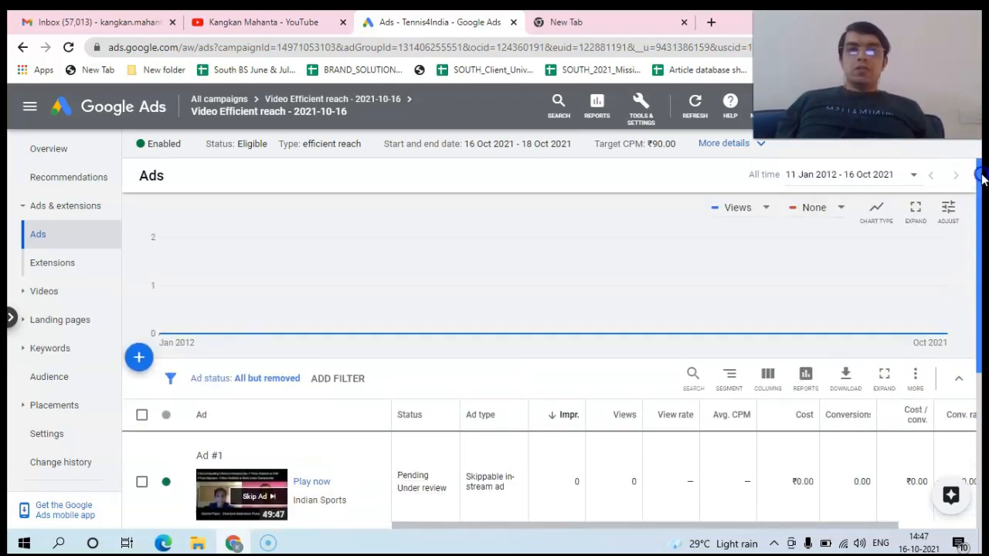
{"action": "left_click", "coordinate": [140, 359]}
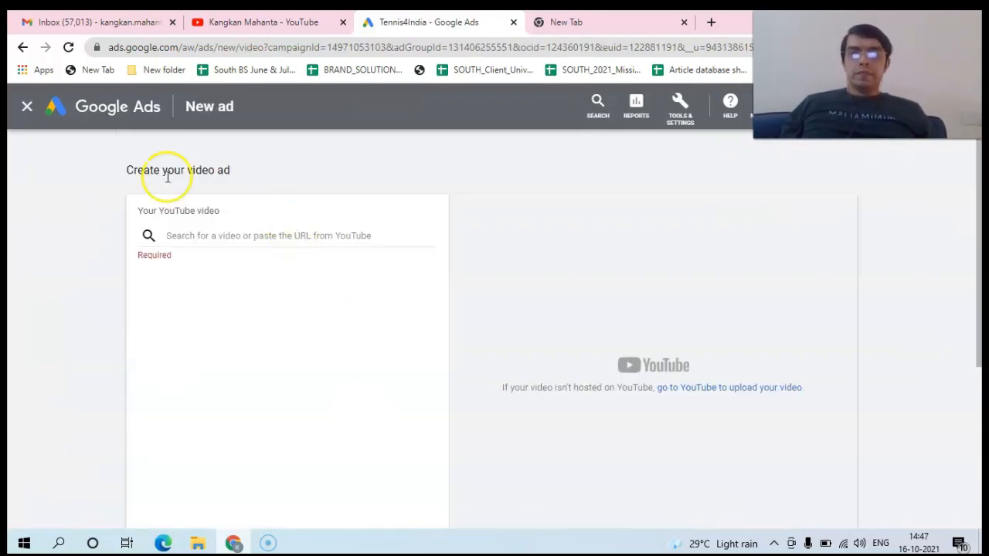
{"action": "left_click", "coordinate": [27, 107]}
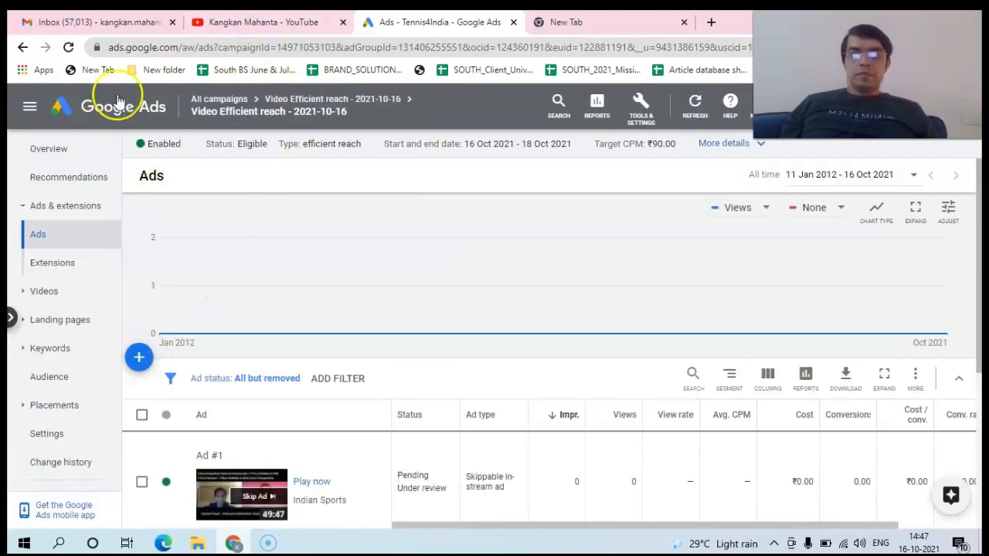
Step: View the overview of the new ad group, followed by the account-wide overview of all campaigns
{"action": "left_click", "coordinate": [52, 149]}
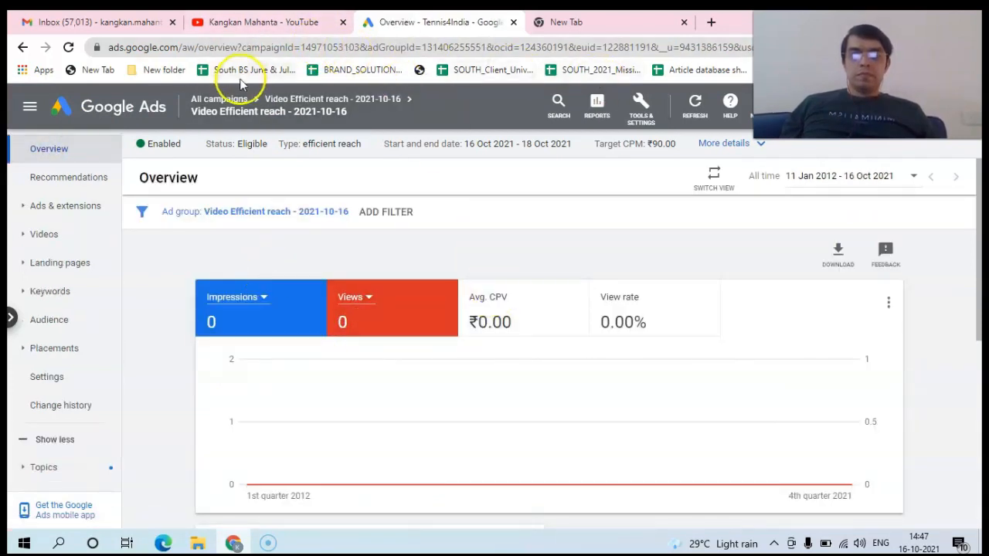
{"action": "left_click", "coordinate": [142, 119]}
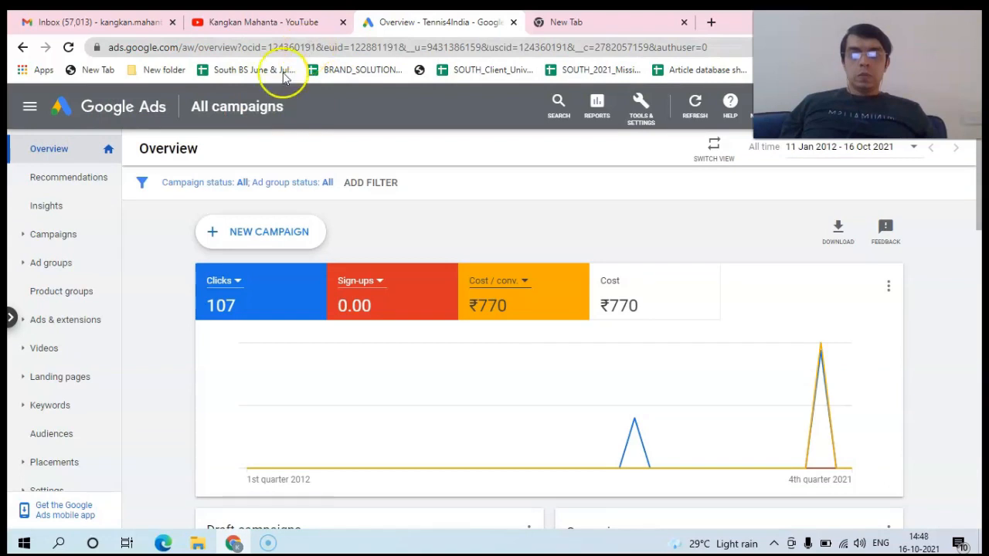
Step: Start a new campaign with the Brand awareness and reach goal and the Video campaign type
{"action": "left_click", "coordinate": [252, 108]}
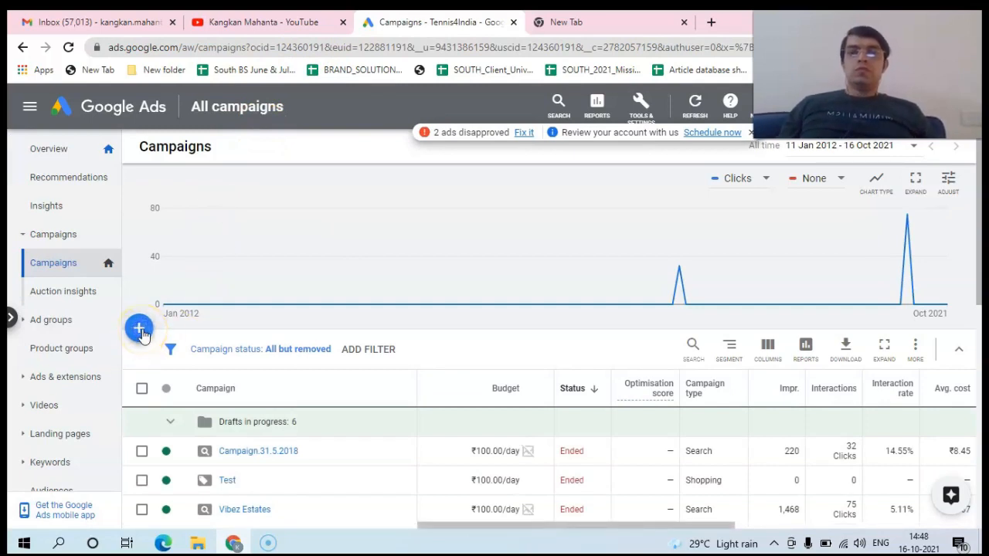
{"action": "left_click", "coordinate": [139, 331]}
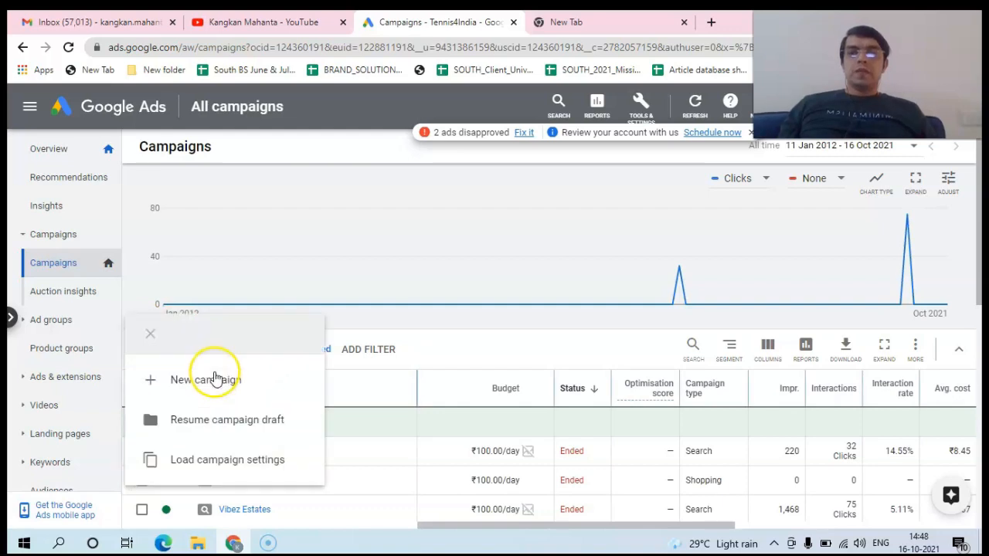
{"action": "left_click", "coordinate": [215, 378]}
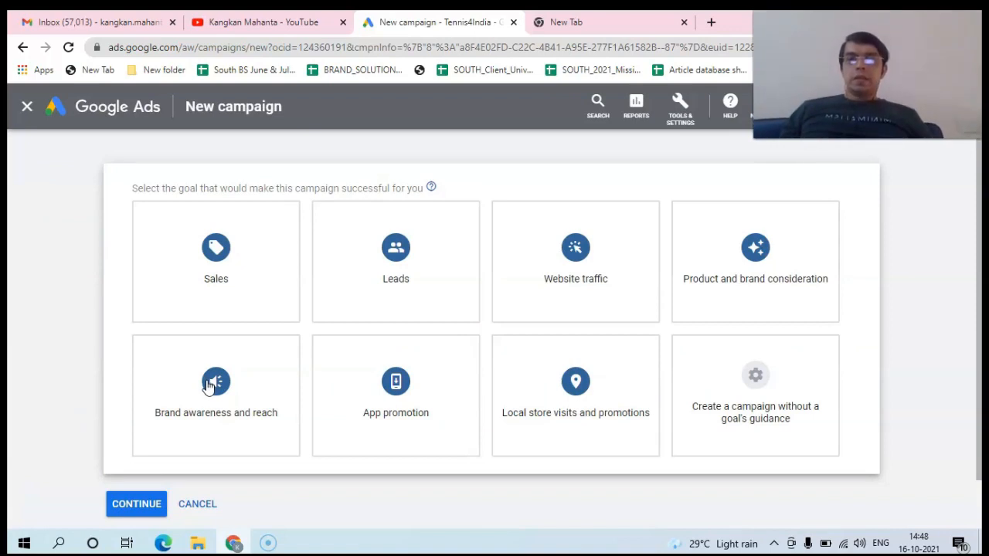
{"action": "left_click", "coordinate": [207, 386]}
{"action": "scroll", "coordinate": [901, 364], "scroll_direction": "down", "scroll_amount": 3}
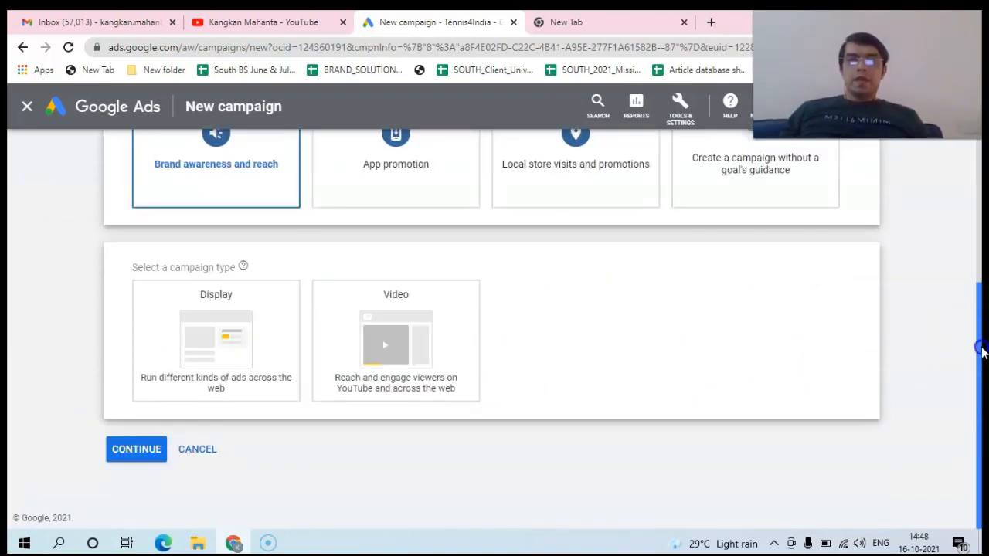
{"action": "left_click", "coordinate": [401, 328]}
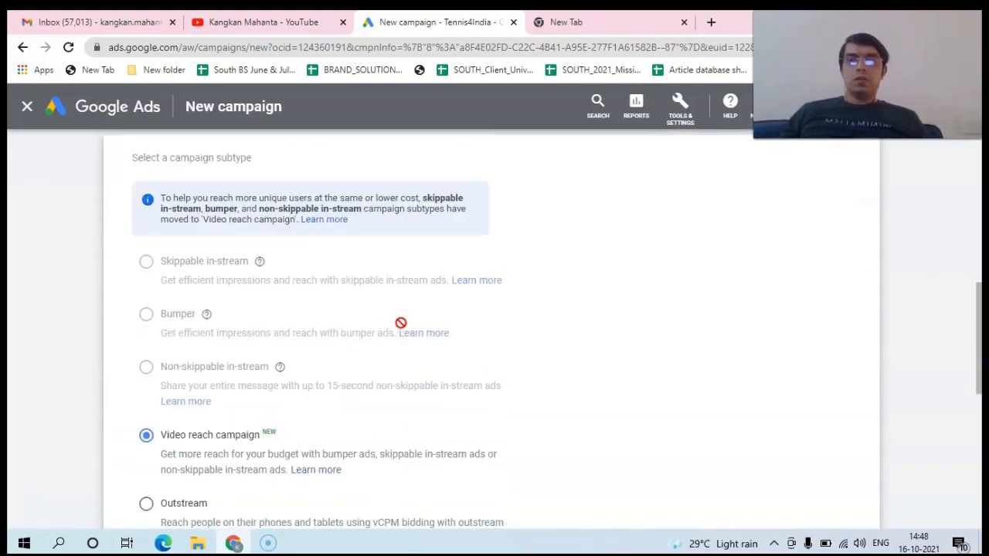
Step: Choose the Outstream campaign subtype, continue to the campaign setup and expand its bid strategy details
{"action": "left_click_drag", "start_coordinate": [984, 331], "coordinate": [980, 377]}
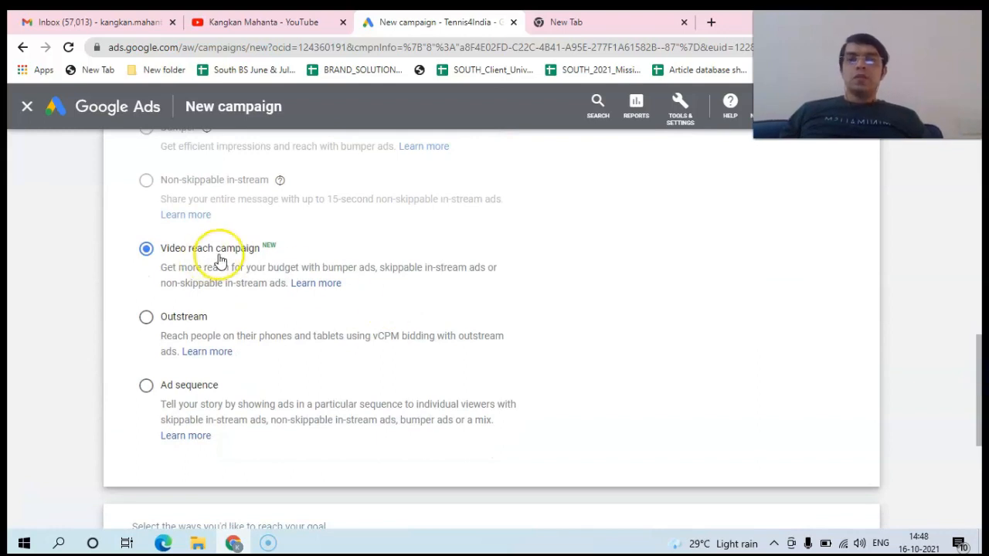
{"action": "mouse_move", "coordinate": [981, 369]}
{"action": "left_mouse_down"}
{"action": "mouse_move", "coordinate": [981, 434]}
{"action": "mouse_move", "coordinate": [981, 363]}
{"action": "left_mouse_up"}
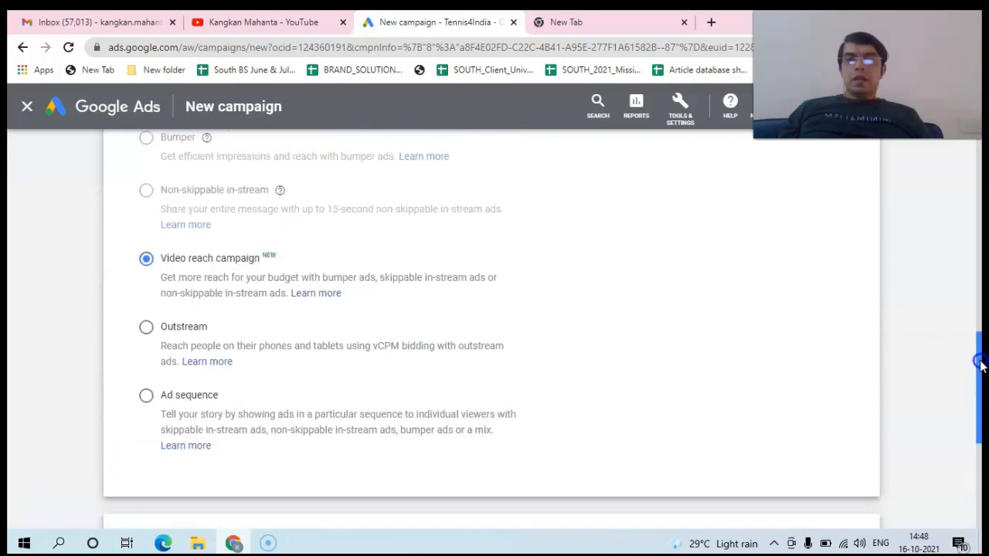
{"action": "left_click", "coordinate": [146, 328]}
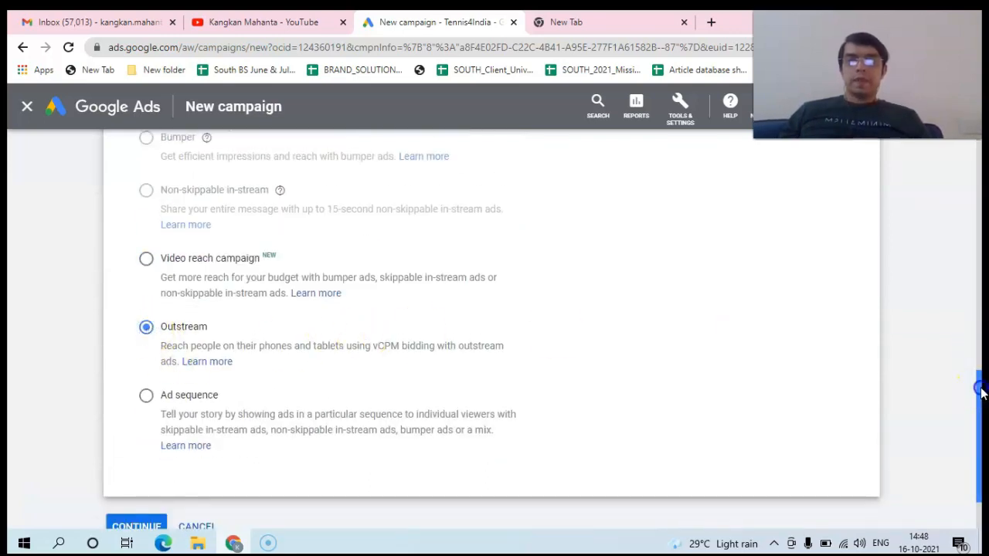
{"action": "left_click_drag", "start_coordinate": [981, 392], "coordinate": [981, 439]}
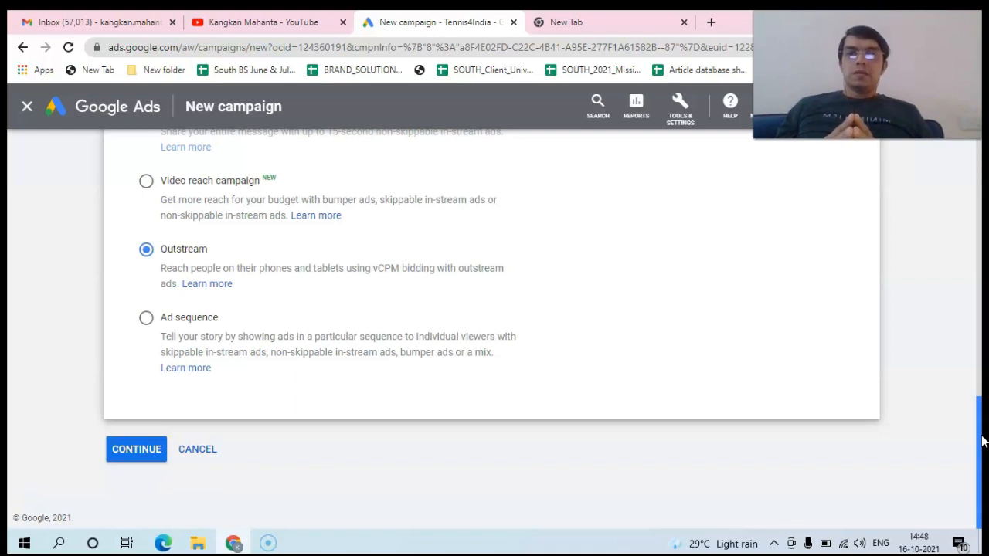
{"action": "left_click", "coordinate": [137, 455]}
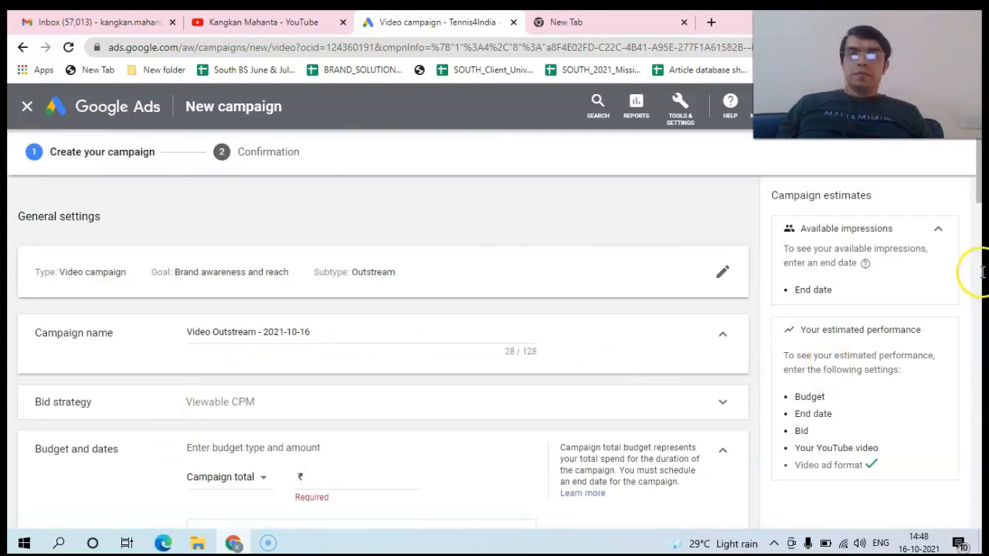
{"action": "left_click_drag", "start_coordinate": [979, 181], "coordinate": [977, 188]}
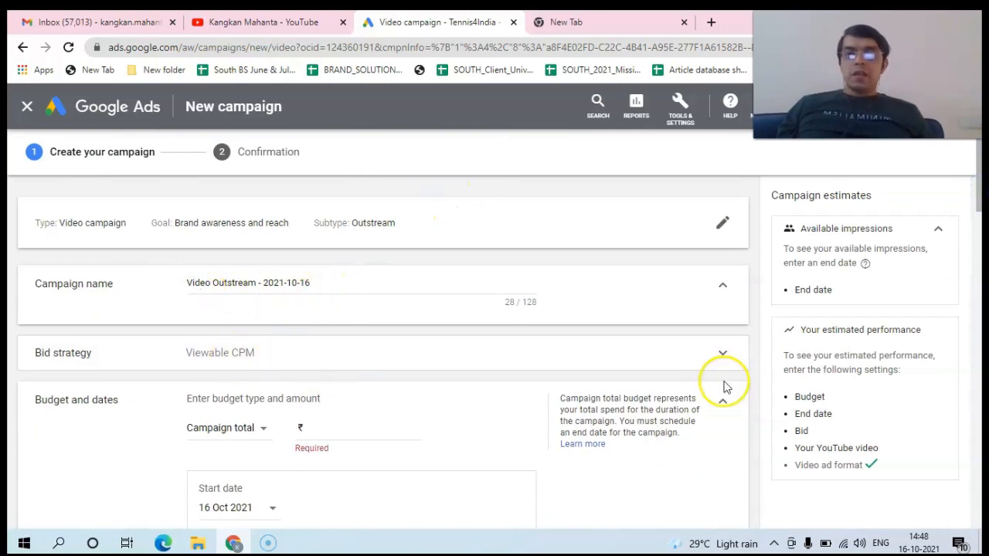
{"action": "left_click", "coordinate": [724, 356]}
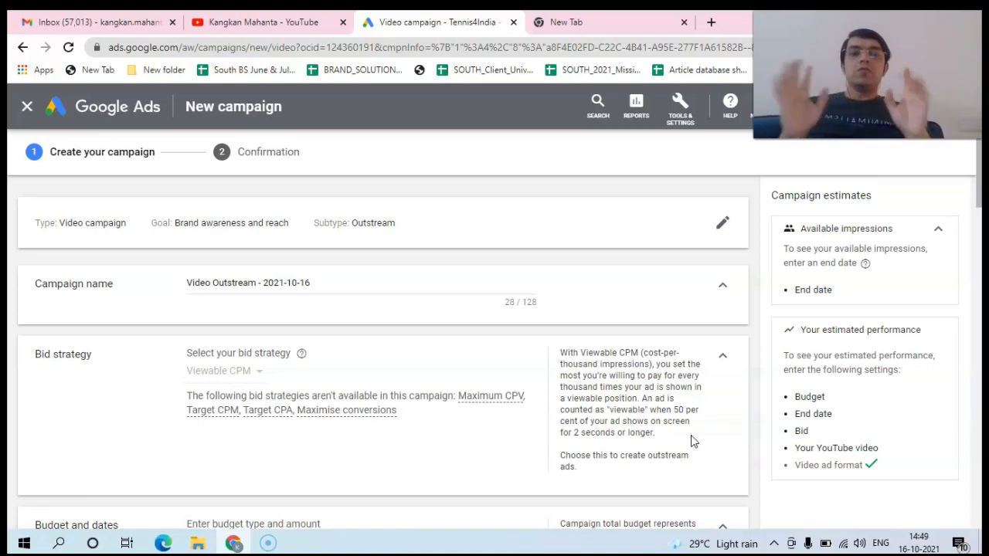
Step: Set the Outstream campaign's total budget to ₹1,000 and its end date to 18 Oct 2021
{"action": "left_click", "coordinate": [980, 184]}
{"action": "left_click_drag", "start_coordinate": [979, 184], "coordinate": [978, 228]}
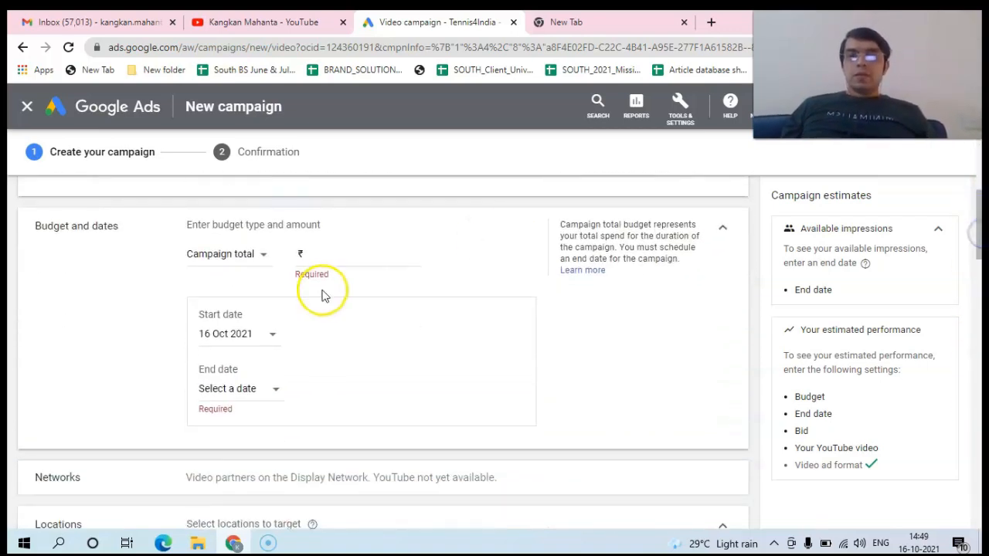
{"action": "left_click", "coordinate": [326, 255]}
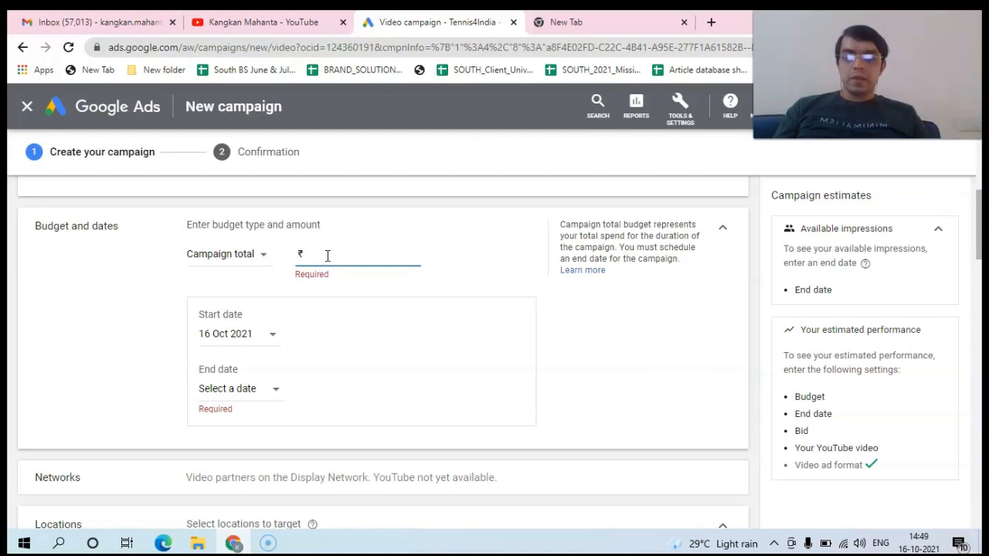
{"action": "type", "text": "1000"}
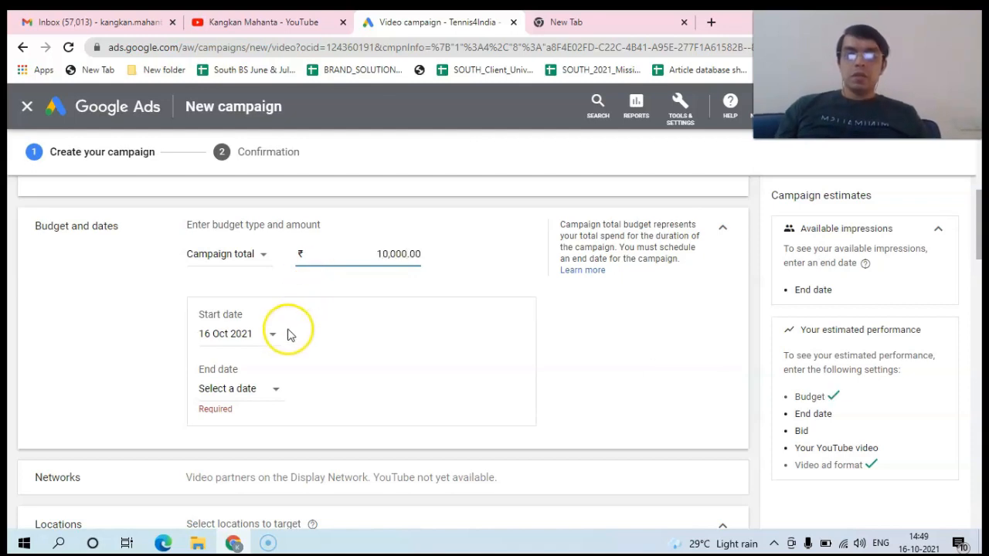
{"action": "left_click", "coordinate": [275, 390]}
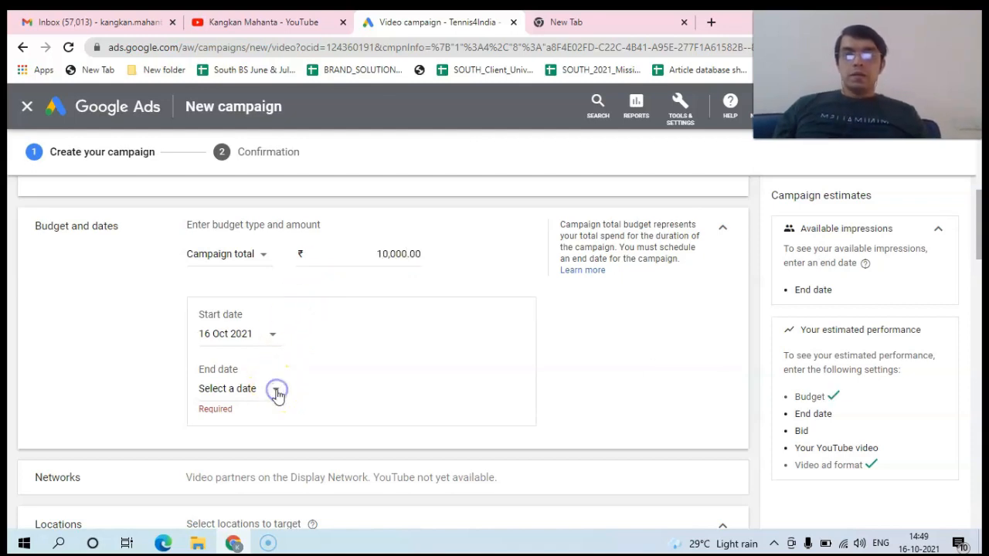
{"action": "left_click", "coordinate": [396, 255]}
{"action": "key", "text": "BackSpace"}
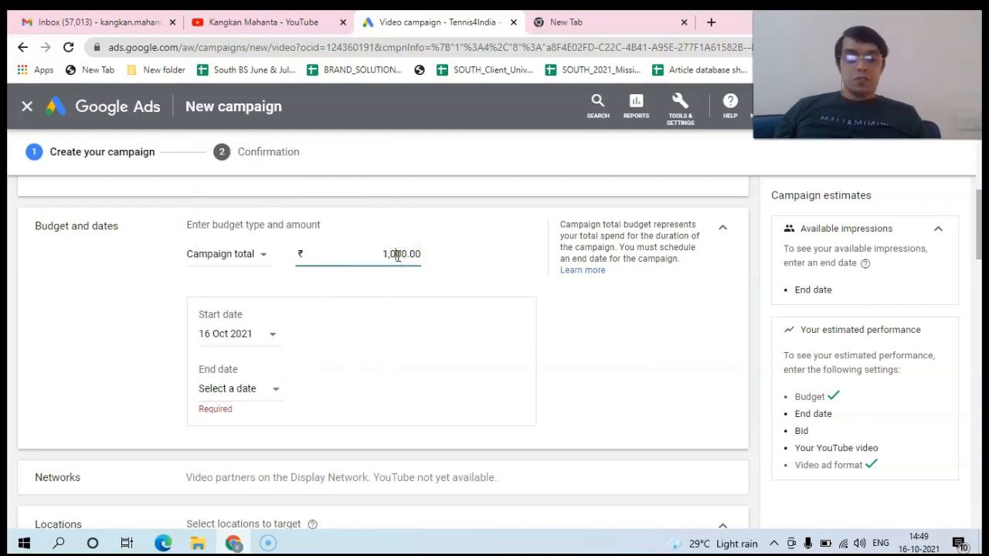
{"action": "left_click", "coordinate": [274, 388]}
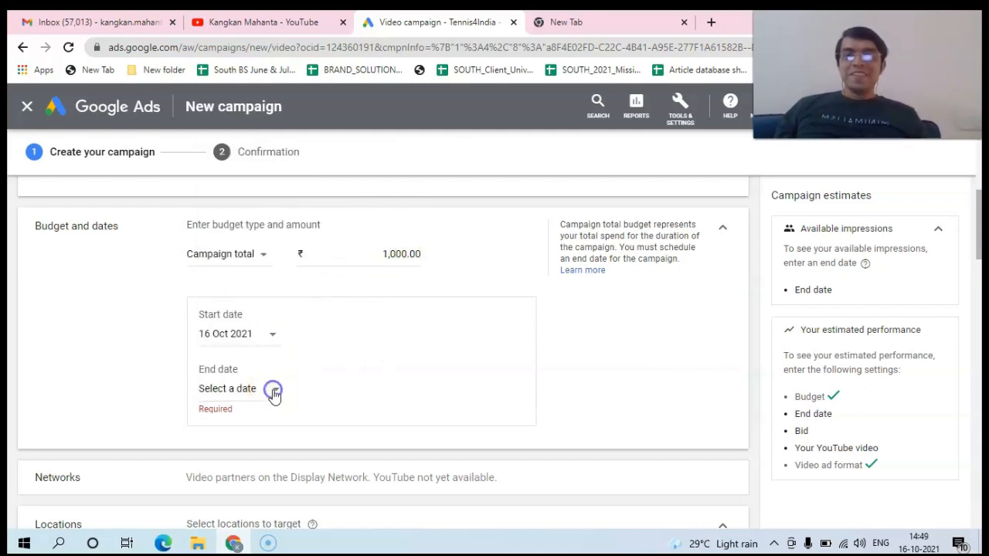
{"action": "left_click", "coordinate": [215, 312]}
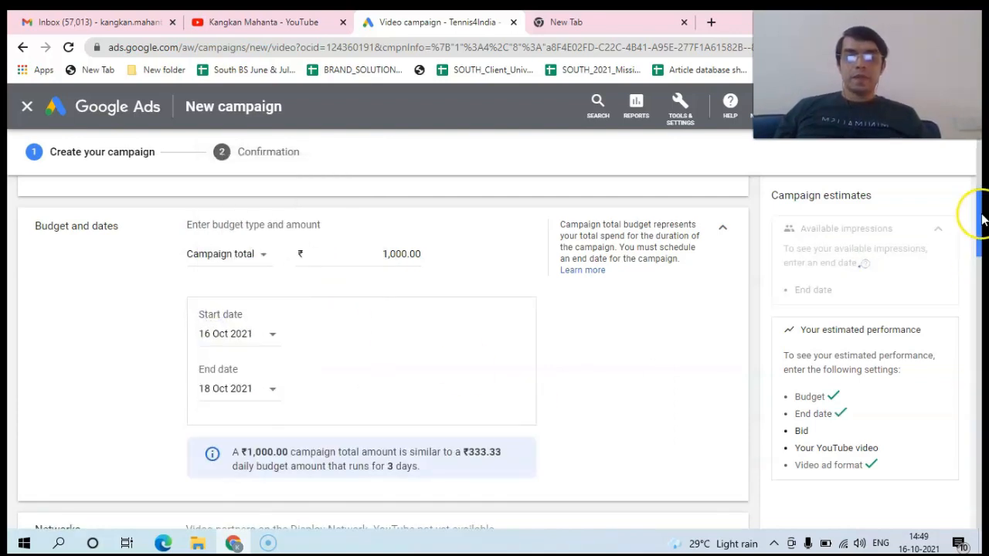
Step: Look through the network, location and content targeting settings, including the expanded keyword options
{"action": "scroll", "coordinate": [981, 237], "scroll_direction": "down", "scroll_amount": 1}
{"action": "left_click_drag", "start_coordinate": [981, 237], "coordinate": [981, 261]}
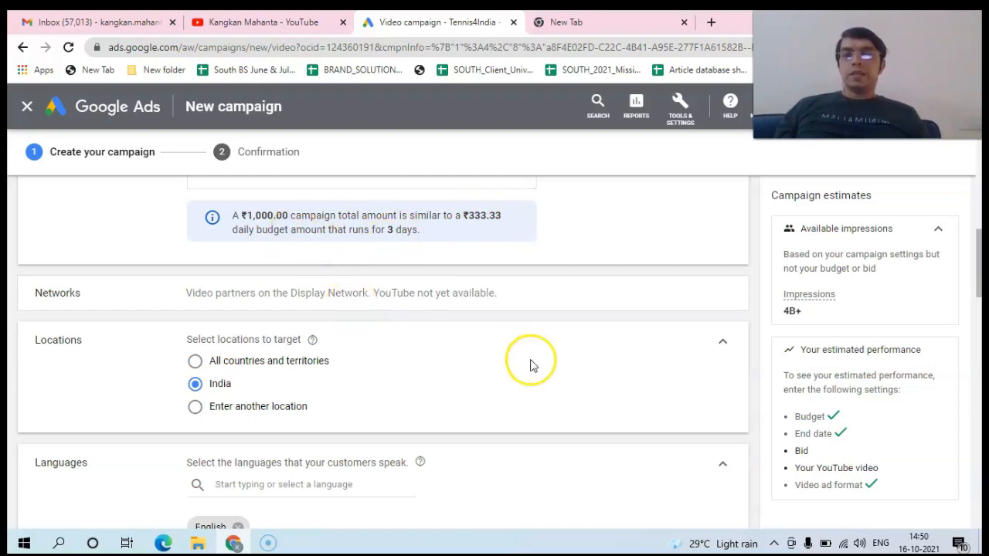
{"action": "left_click_drag", "start_coordinate": [980, 288], "coordinate": [982, 411]}
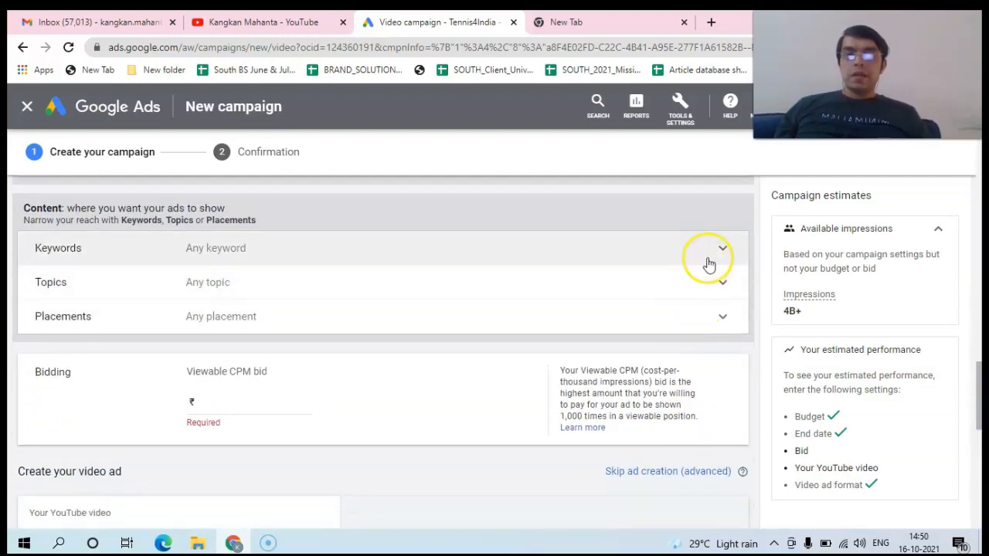
{"action": "left_click", "coordinate": [708, 259]}
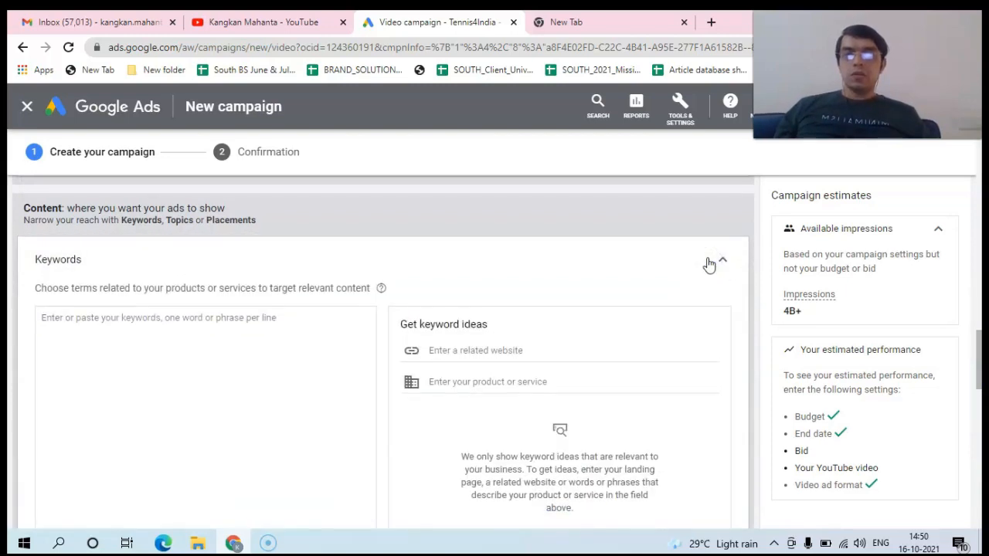
{"action": "left_click", "coordinate": [724, 263]}
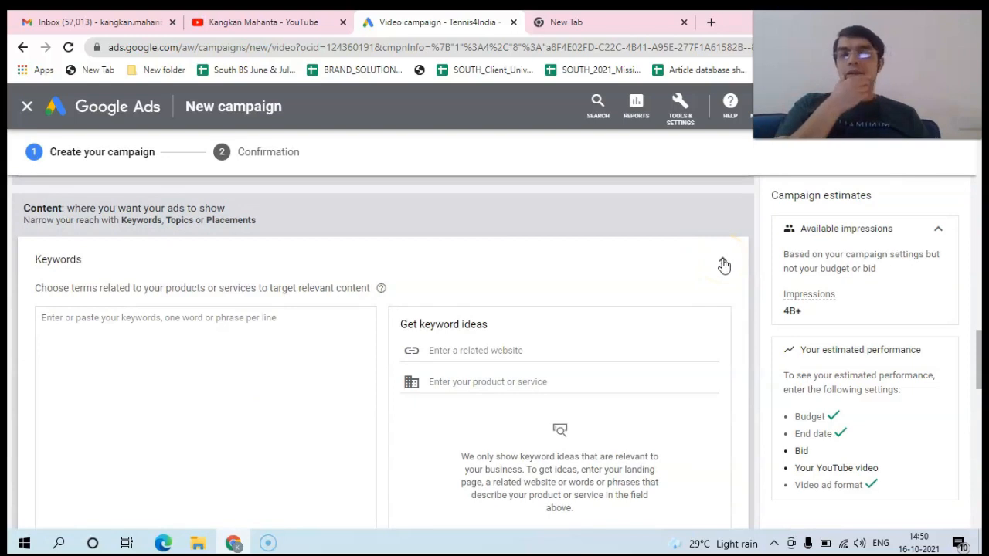
{"action": "left_click", "coordinate": [724, 265]}
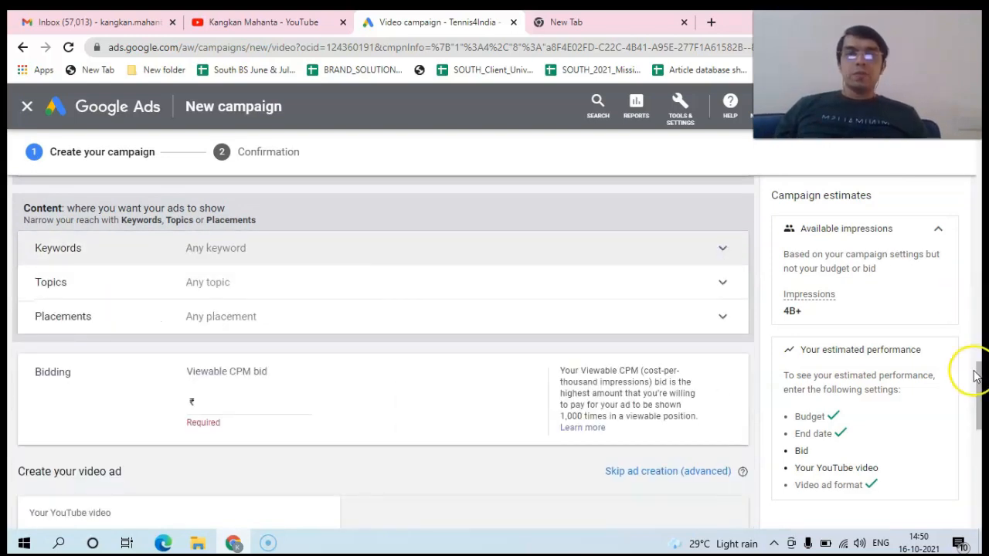
Step: Set the Viewable CPM bid to ₹90.00
{"action": "left_click_drag", "start_coordinate": [979, 394], "coordinate": [979, 419]}
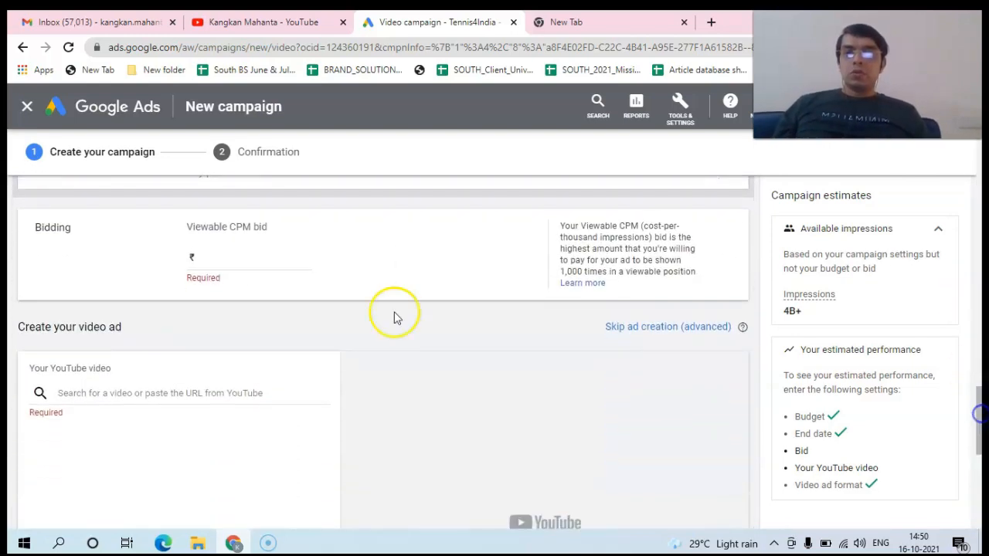
{"action": "left_click", "coordinate": [211, 262]}
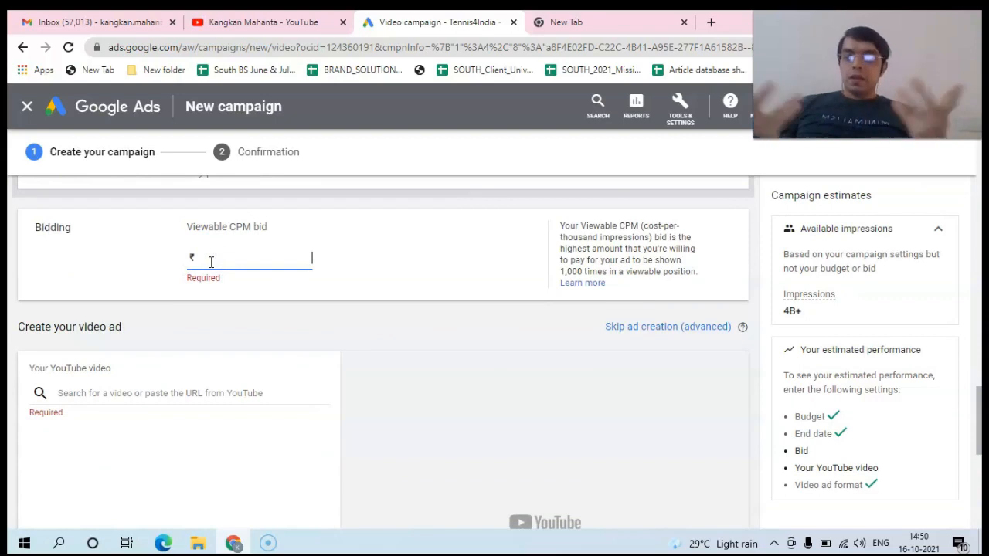
{"action": "type", "text": "90.00"}
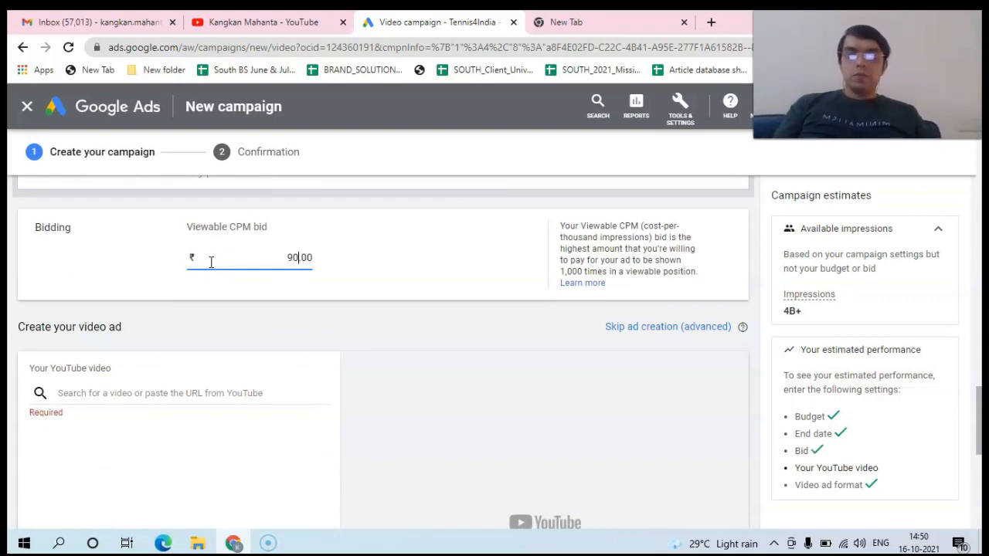
{"action": "mouse_move", "coordinate": [978, 404]}
{"action": "left_mouse_down"}
{"action": "mouse_move", "coordinate": [981, 461]}
{"action": "mouse_move", "coordinate": [981, 407]}
{"action": "left_mouse_up"}
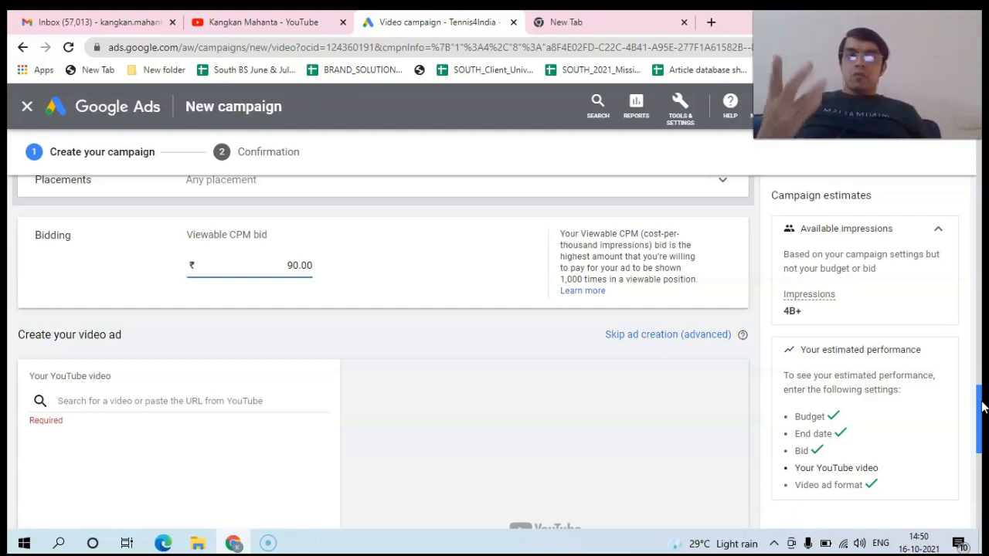
Step: Leave the Outstream campaign setup without saving and return to the campaign subtype options
{"action": "left_click", "coordinate": [23, 48]}
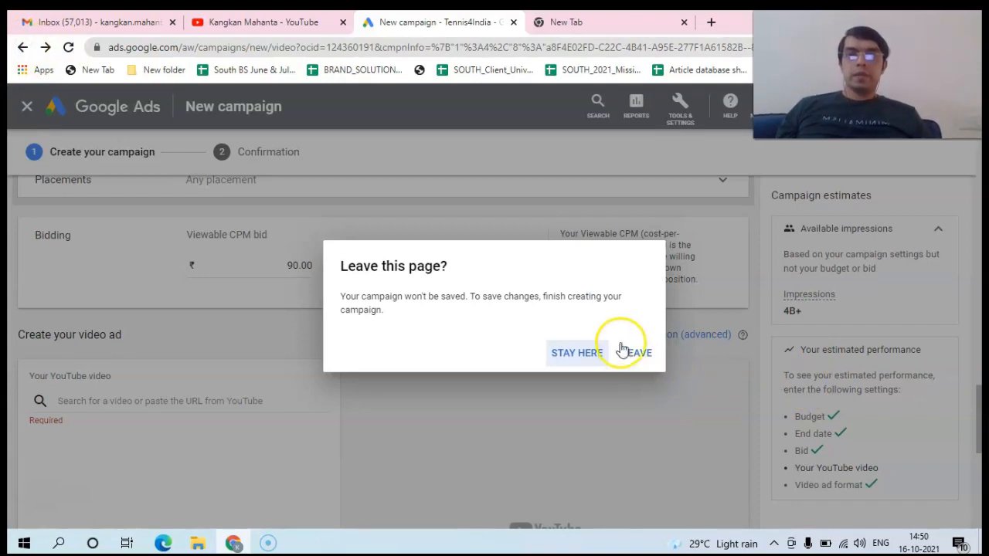
{"action": "left_click", "coordinate": [630, 355]}
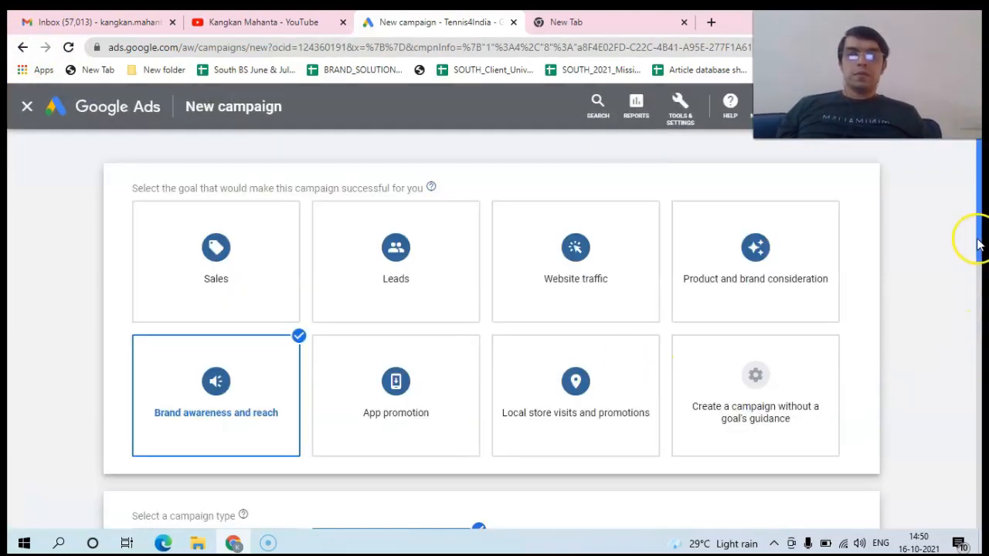
{"action": "left_click_drag", "start_coordinate": [973, 238], "coordinate": [979, 313]}
{"action": "scroll", "coordinate": [978, 313], "scroll_direction": "down", "scroll_amount": 3}
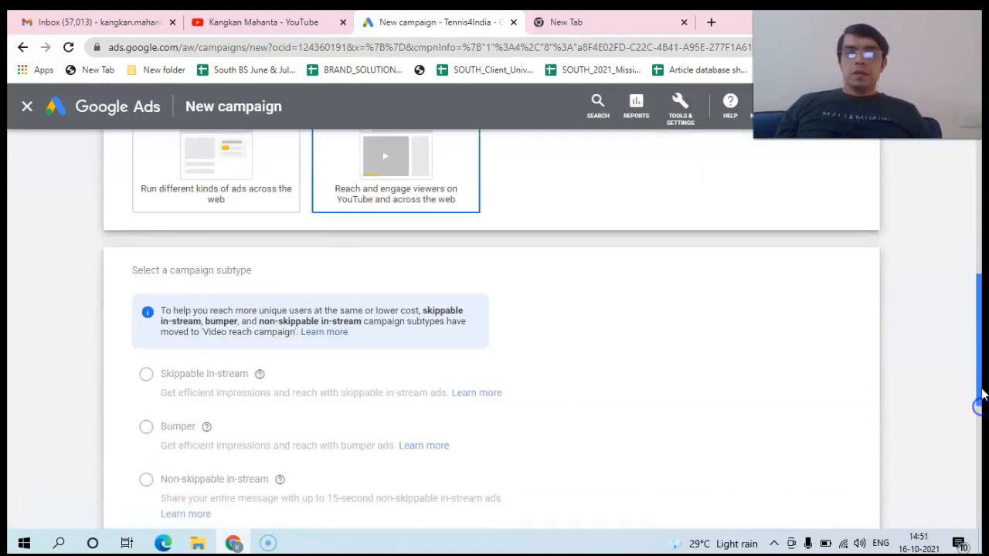
{"action": "scroll", "coordinate": [981, 361], "scroll_direction": "down", "scroll_amount": 2}
{"action": "left_click_drag", "start_coordinate": [981, 361], "coordinate": [975, 408]}
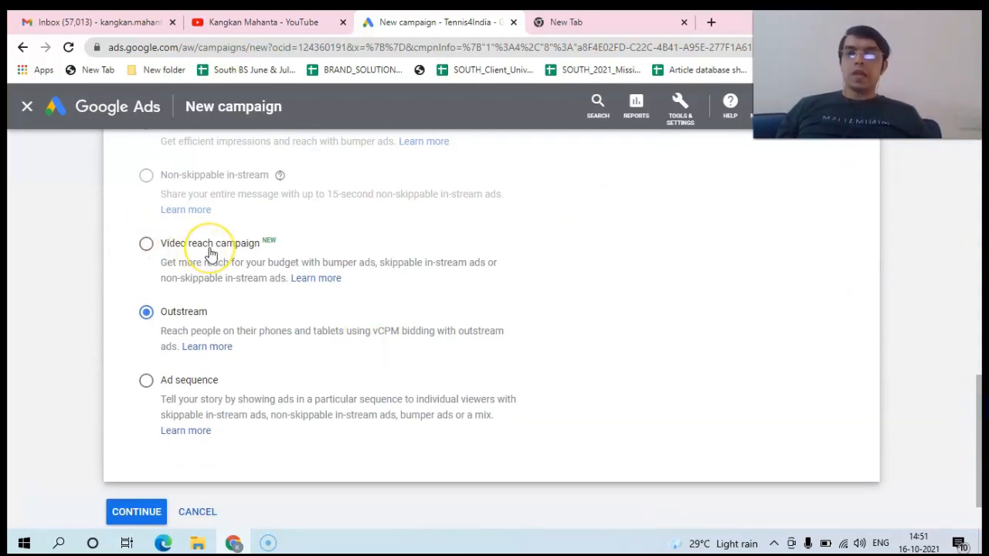
Step: Compare the Video reach campaign and Outstream subtypes, finishing with Video reach campaign selected
{"action": "left_click", "coordinate": [146, 243]}
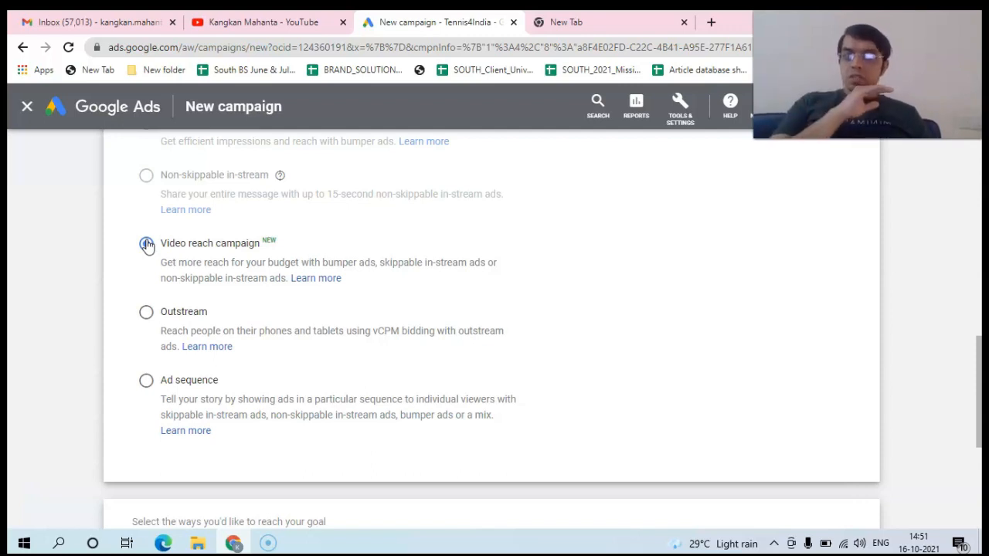
{"action": "left_click", "coordinate": [146, 313]}
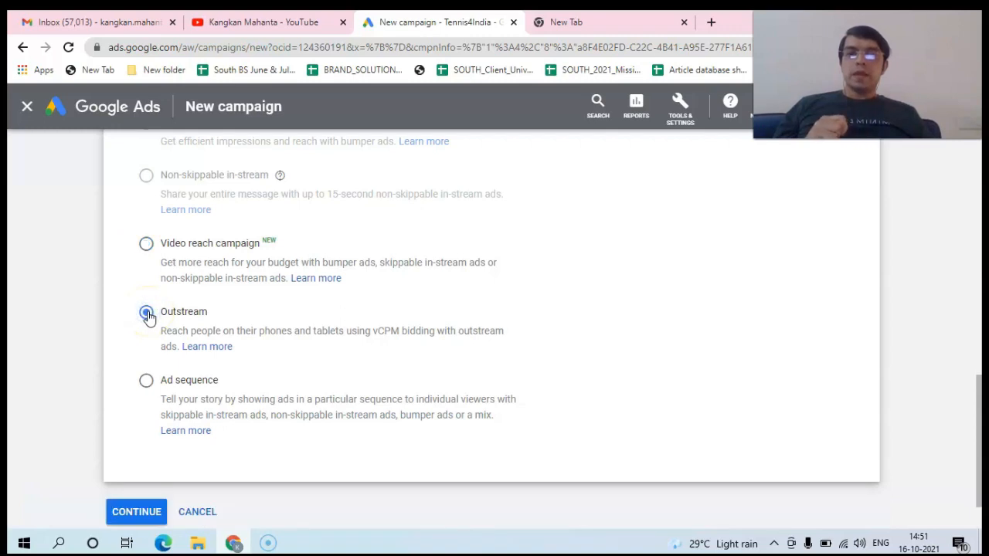
{"action": "left_click", "coordinate": [146, 244]}
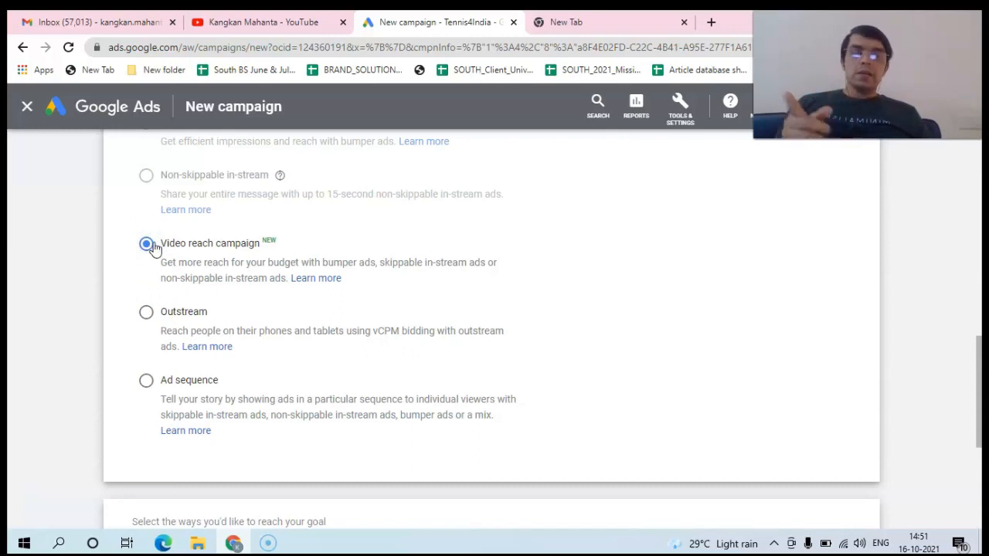
Step: Review the ways to reach the goal under Video reach campaign and compare that subtype with Outstream
{"action": "left_click_drag", "start_coordinate": [977, 359], "coordinate": [980, 408]}
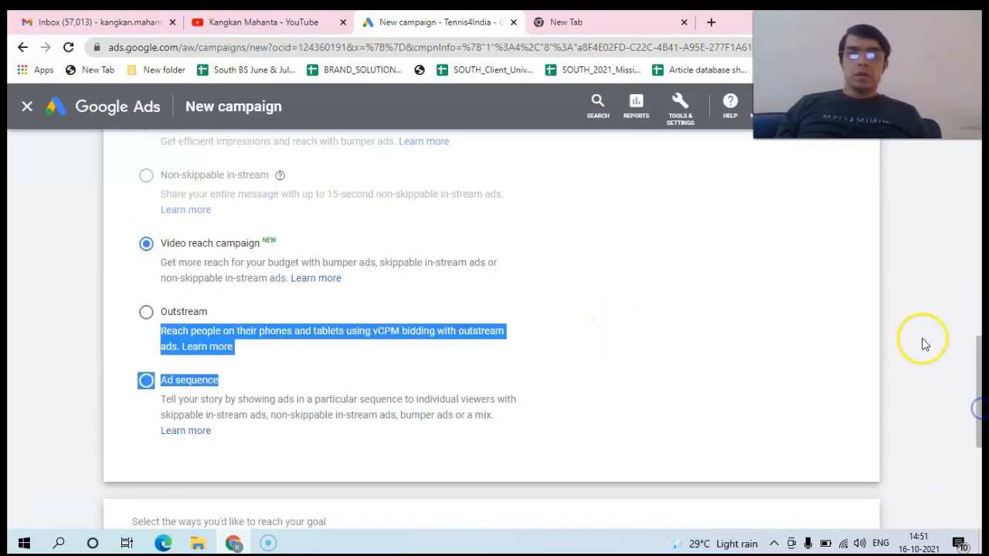
{"action": "left_click", "coordinate": [889, 325]}
{"action": "left_click_drag", "start_coordinate": [977, 359], "coordinate": [979, 410]}
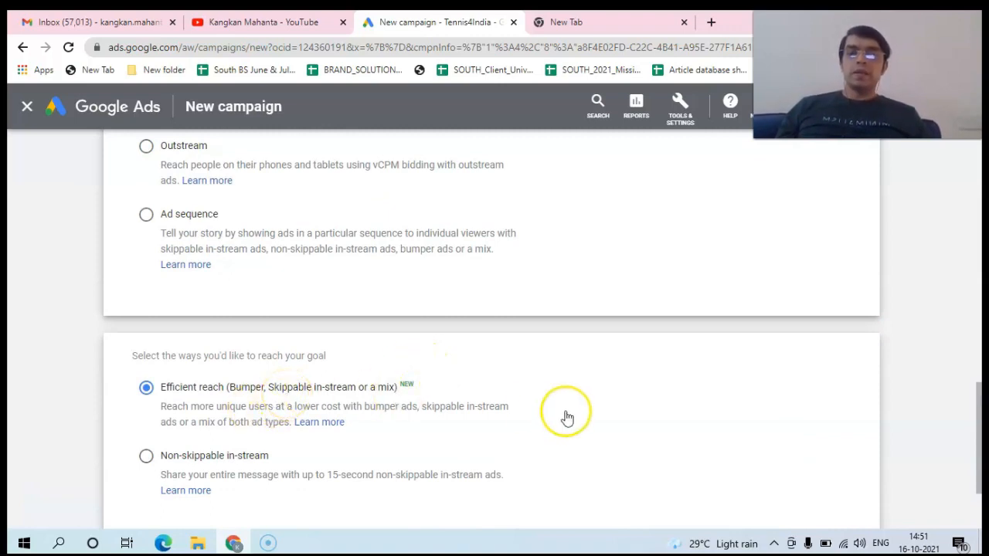
{"action": "left_click_drag", "start_coordinate": [981, 441], "coordinate": [981, 417]}
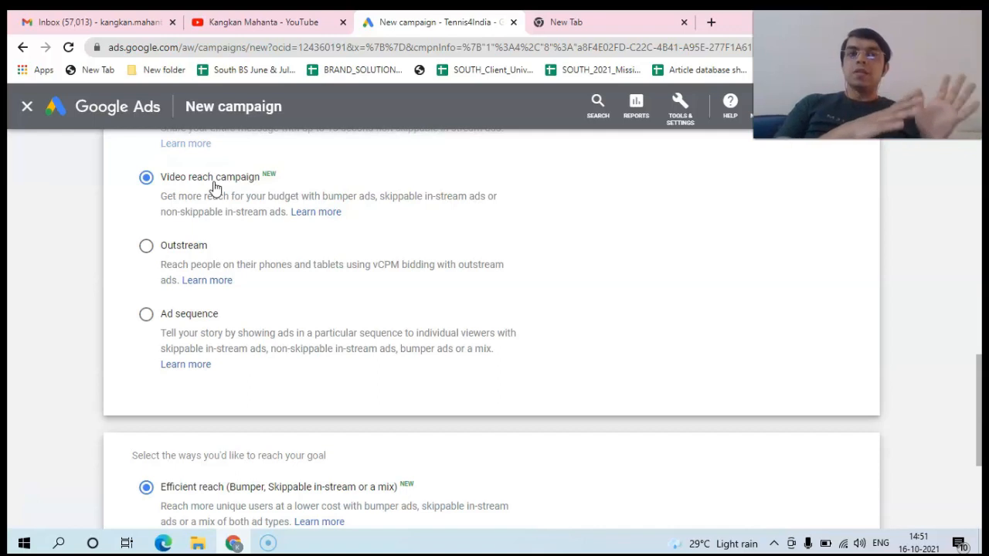
{"action": "left_click", "coordinate": [146, 246]}
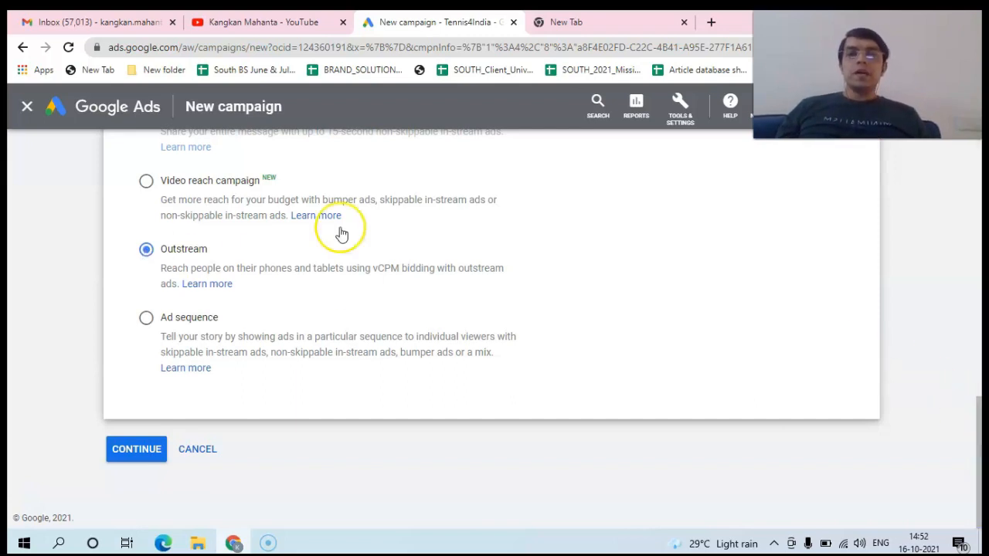
{"action": "left_click", "coordinate": [146, 182]}
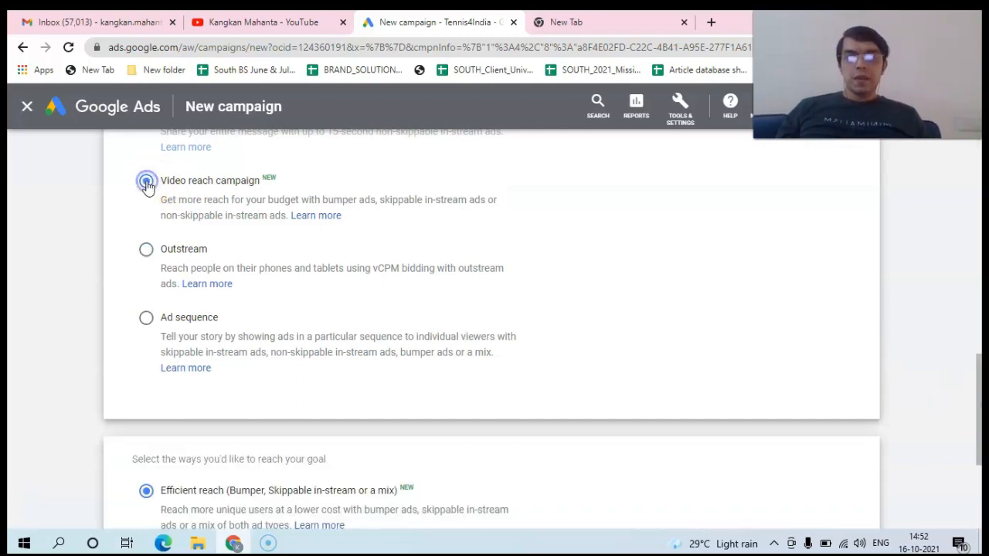
{"action": "left_click", "coordinate": [146, 249]}
Step: Choose the Ad sequence campaign subtype and continue to its campaign setup
{"action": "left_click", "coordinate": [146, 318]}
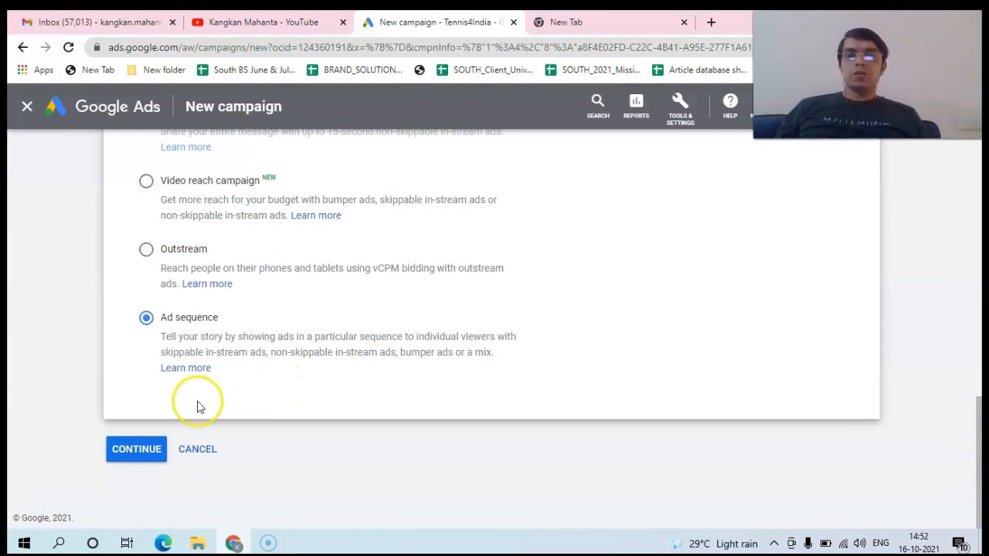
{"action": "left_click", "coordinate": [137, 461]}
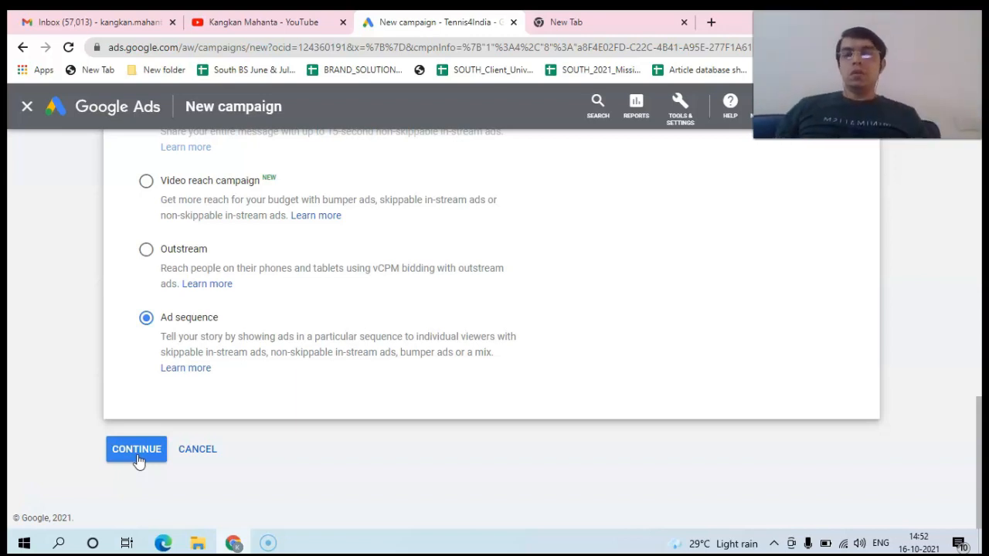
{"action": "left_click", "coordinate": [139, 460]}
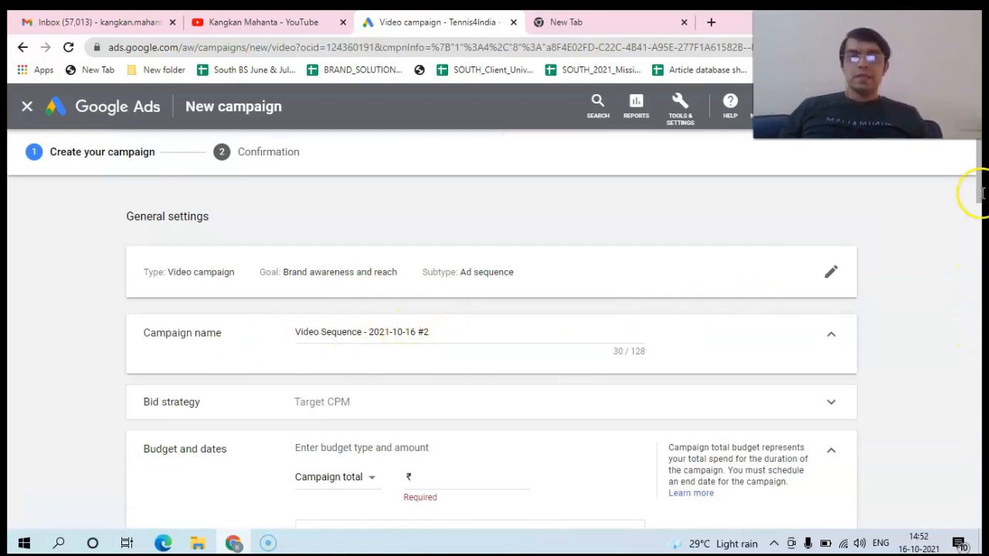
Step: Look at the bid strategy details for the ad sequence campaign
{"action": "left_click_drag", "start_coordinate": [980, 180], "coordinate": [981, 207]}
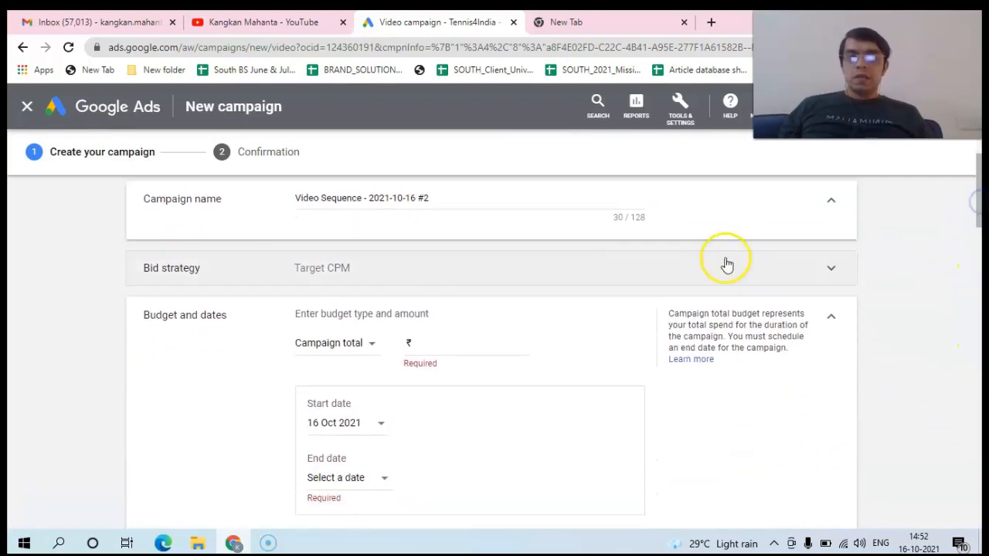
{"action": "left_click", "coordinate": [822, 276]}
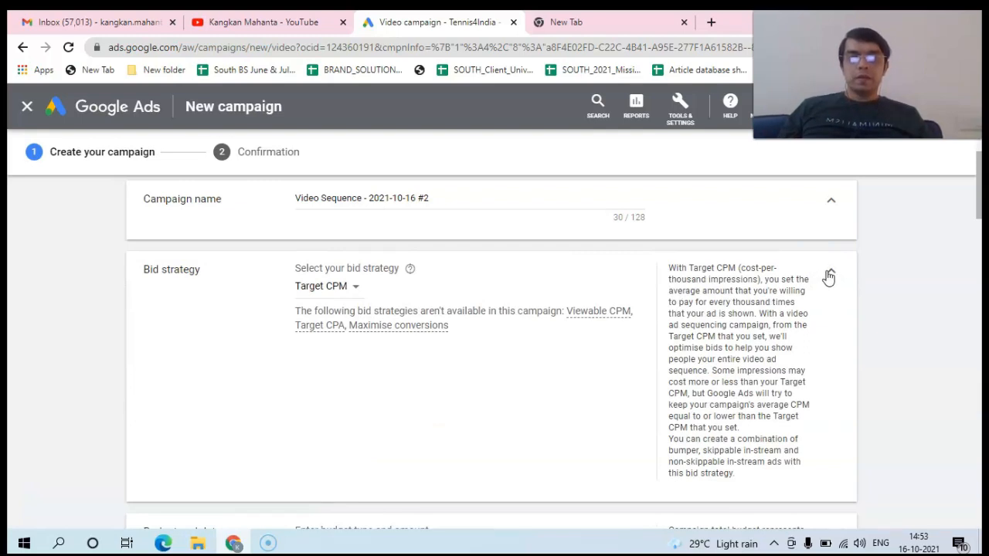
{"action": "left_click", "coordinate": [826, 273]}
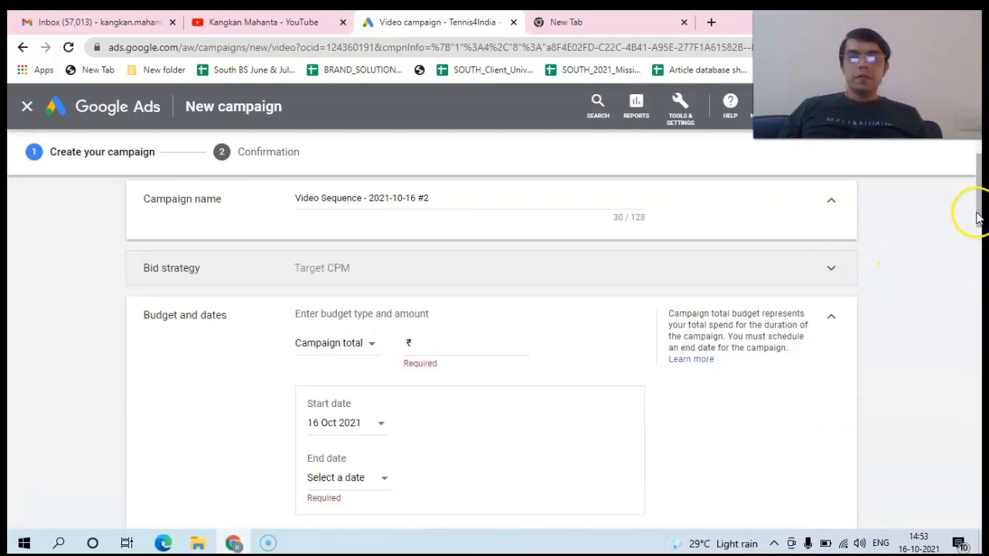
Step: Set the campaign total budget to ₹1,000.00 and the end date to 18 Oct 2021
{"action": "left_click_drag", "start_coordinate": [980, 209], "coordinate": [979, 221]}
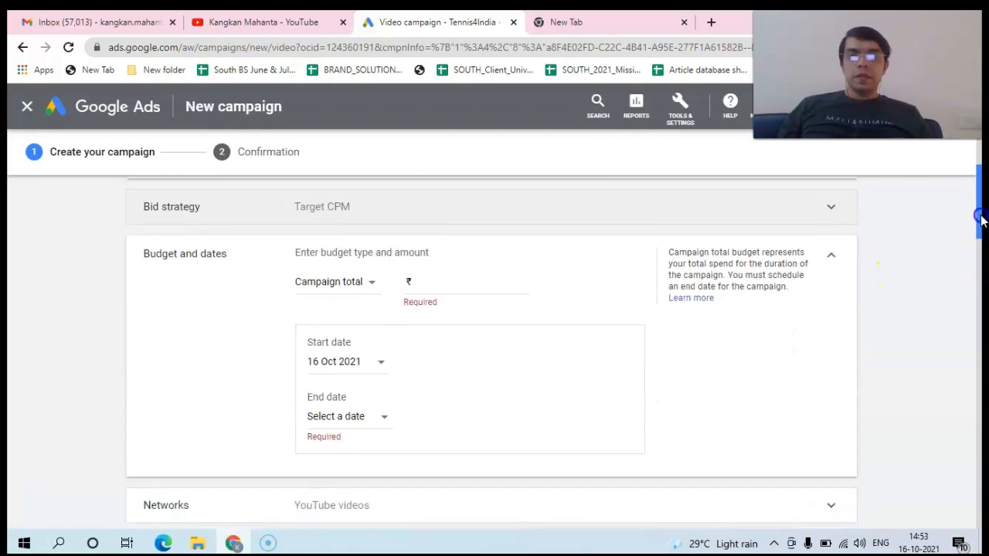
{"action": "left_click", "coordinate": [495, 281]}
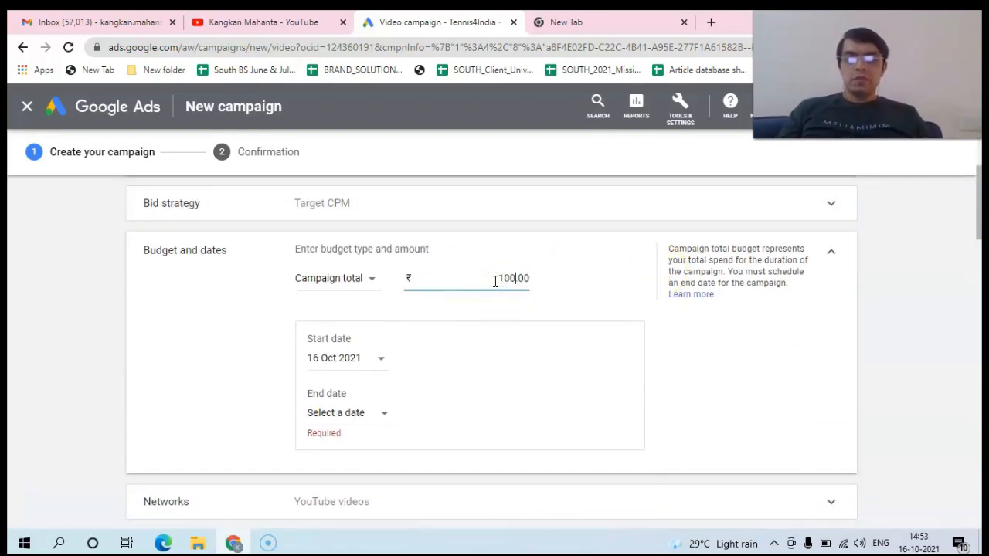
{"action": "left_click", "coordinate": [383, 415]}
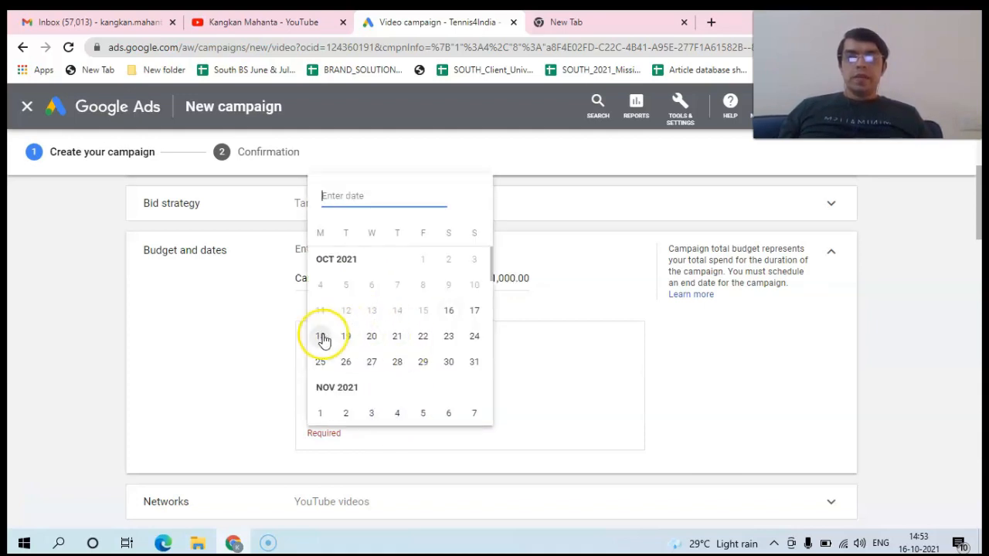
{"action": "left_click", "coordinate": [323, 334]}
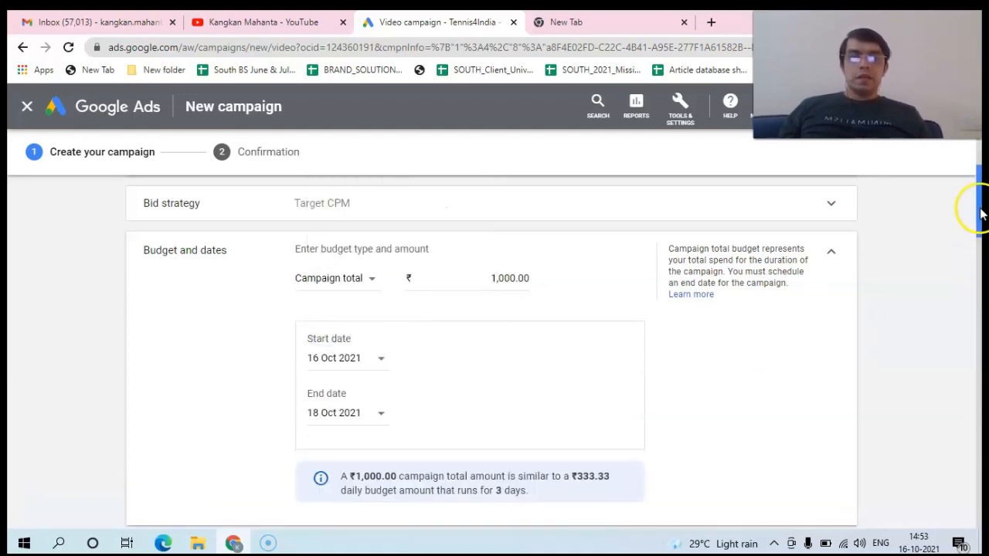
Step: Look at the network options available for the ad sequence campaign
{"action": "left_click_drag", "start_coordinate": [977, 207], "coordinate": [981, 259]}
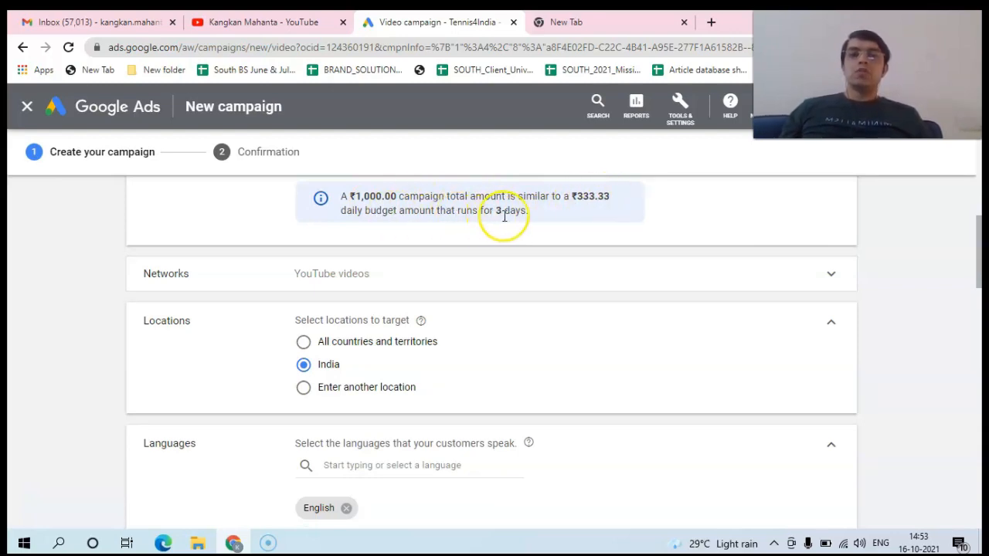
{"action": "left_click", "coordinate": [837, 274]}
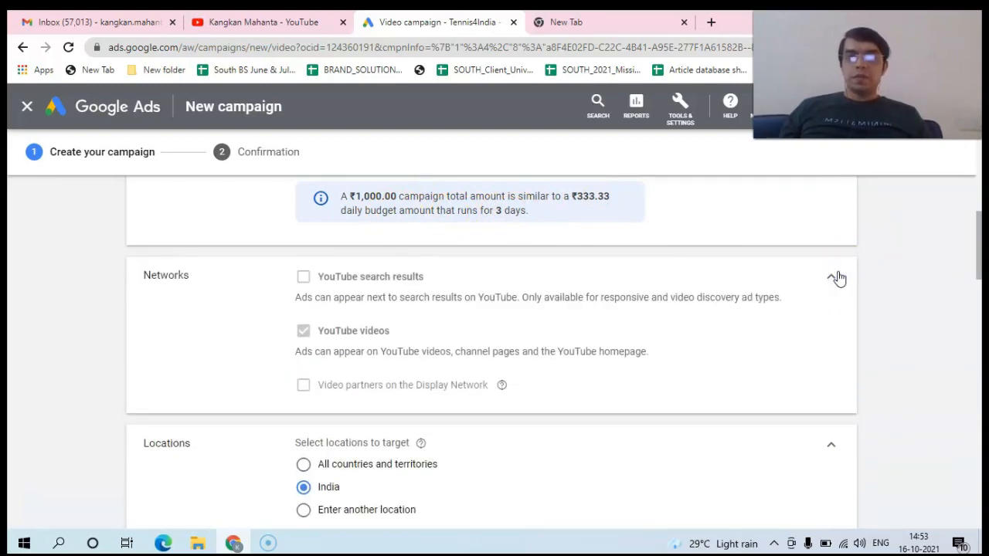
{"action": "left_click", "coordinate": [833, 279]}
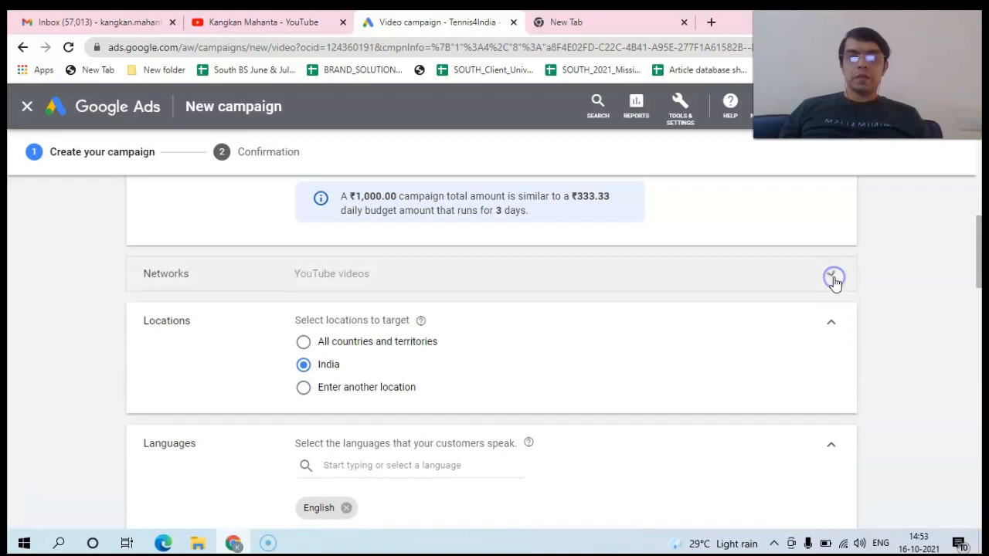
Step: Examine the sequence templates, from Custom sequence and Automatic sequence to Engage and differentiate
{"action": "left_click_drag", "start_coordinate": [979, 267], "coordinate": [981, 399]}
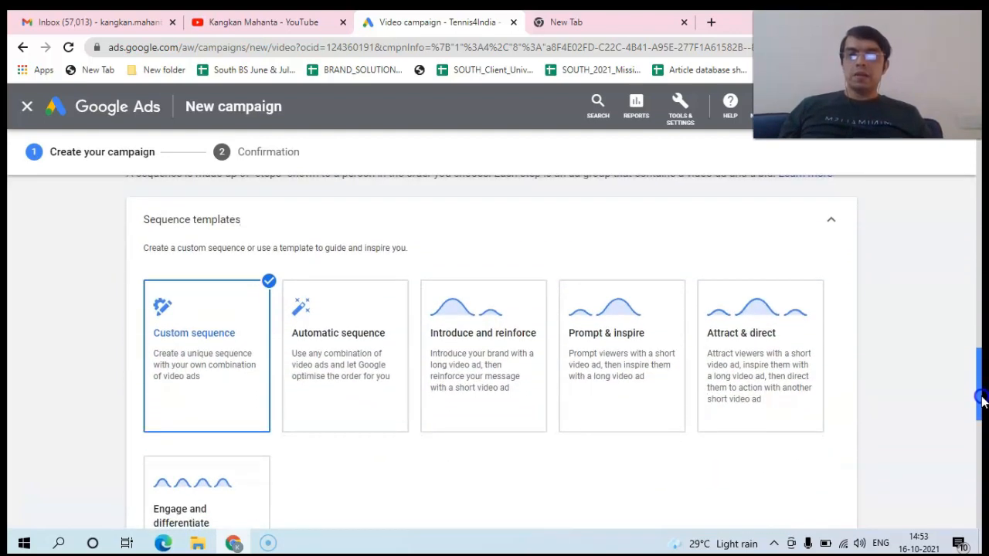
{"action": "mouse_move", "coordinate": [166, 337]}
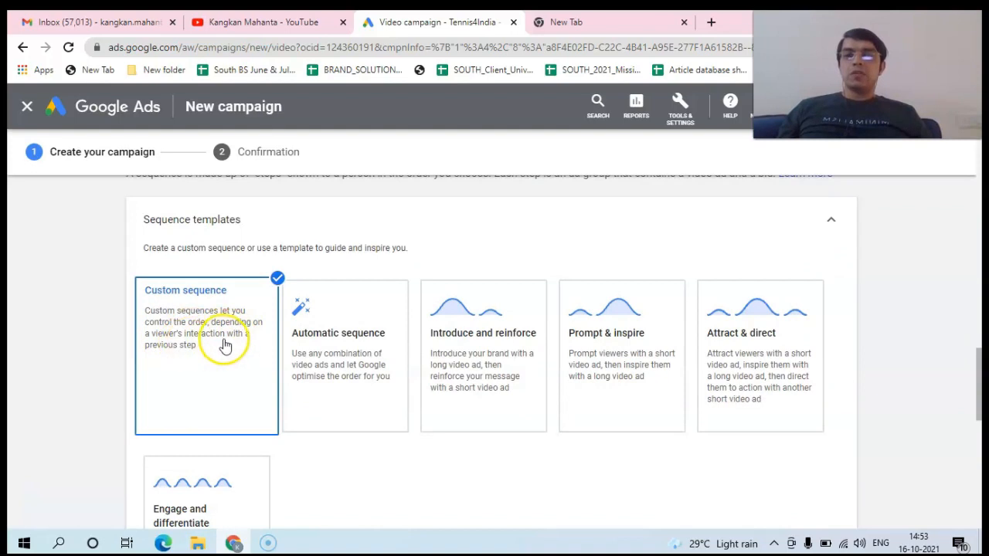
{"action": "left_click", "coordinate": [321, 356]}
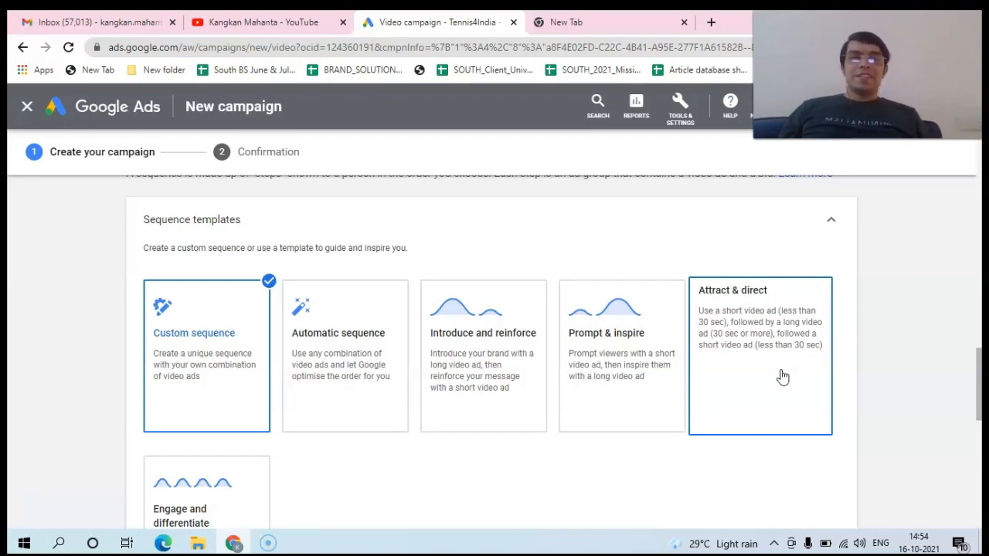
{"action": "left_click_drag", "start_coordinate": [983, 393], "coordinate": [980, 446]}
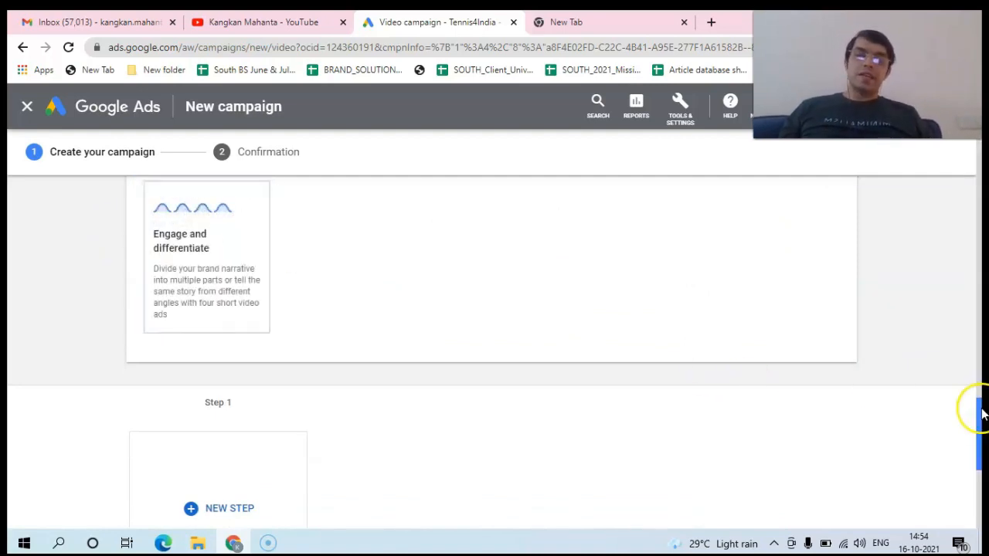
{"action": "left_click_drag", "start_coordinate": [980, 412], "coordinate": [978, 349]}
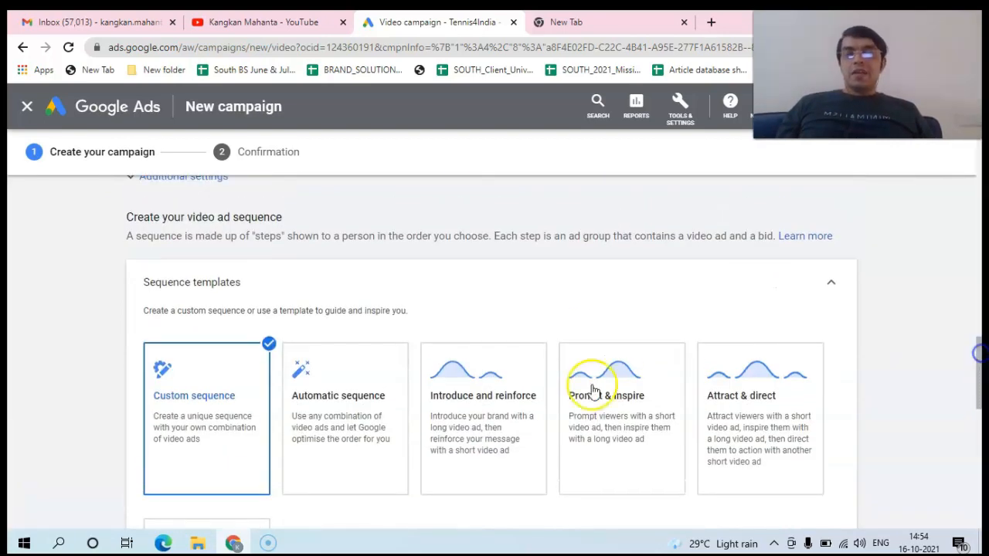
Step: Start a new Step 1 for the custom video ad sequence and go to its YouTube video field
{"action": "left_click_drag", "start_coordinate": [981, 417], "coordinate": [979, 499]}
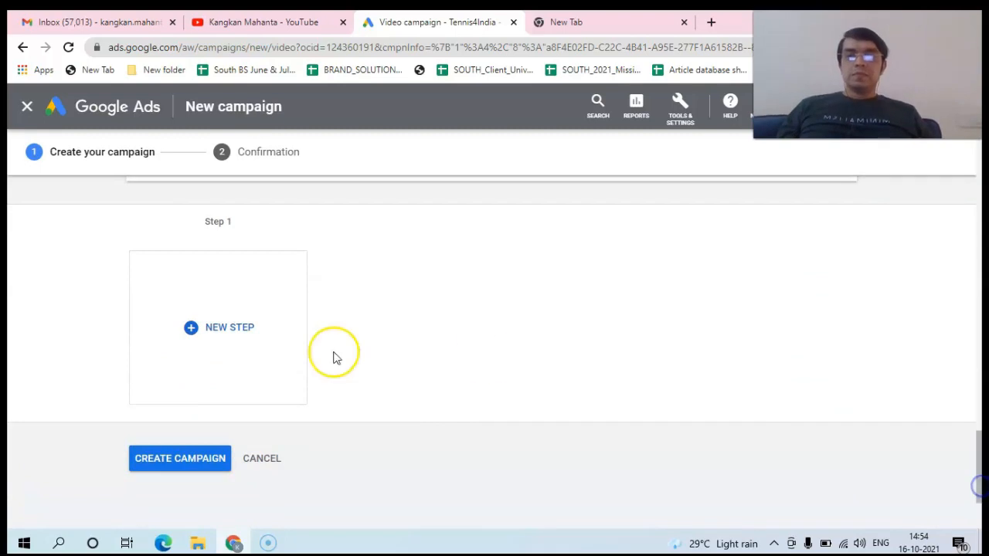
{"action": "left_click", "coordinate": [233, 329]}
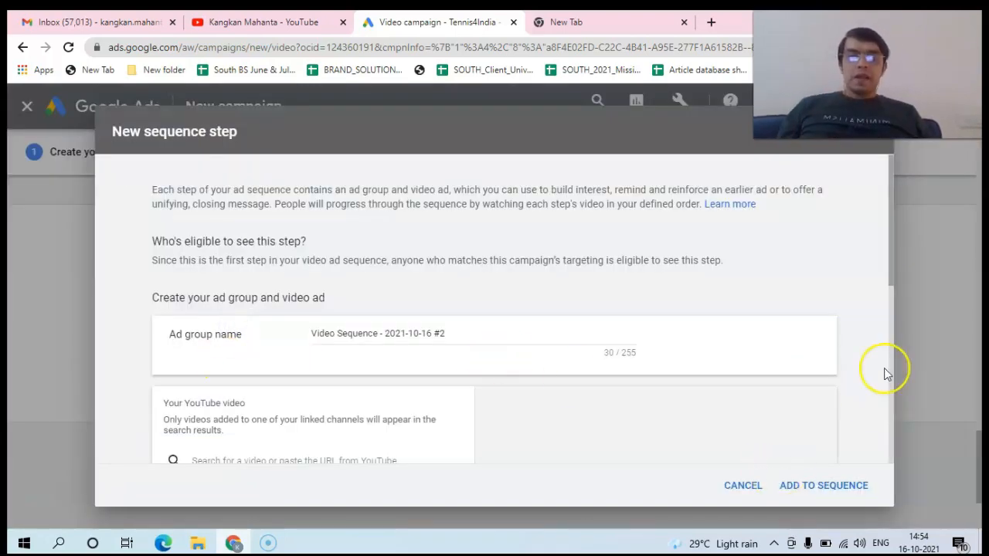
{"action": "left_click_drag", "start_coordinate": [891, 214], "coordinate": [897, 282]}
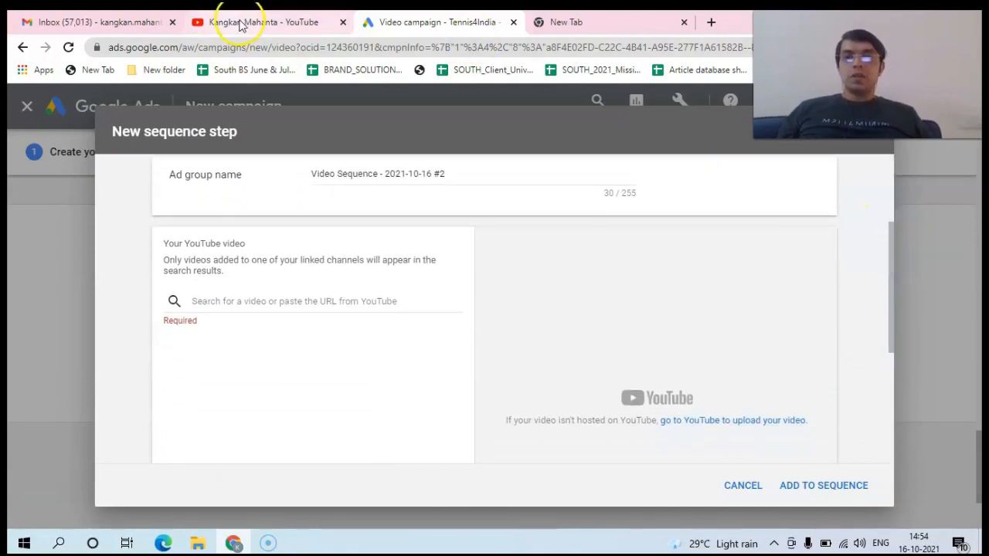
Step: Switch to the YouTube channel page and copy the URL of the featured badminton interview video
{"action": "left_click", "coordinate": [238, 22]}
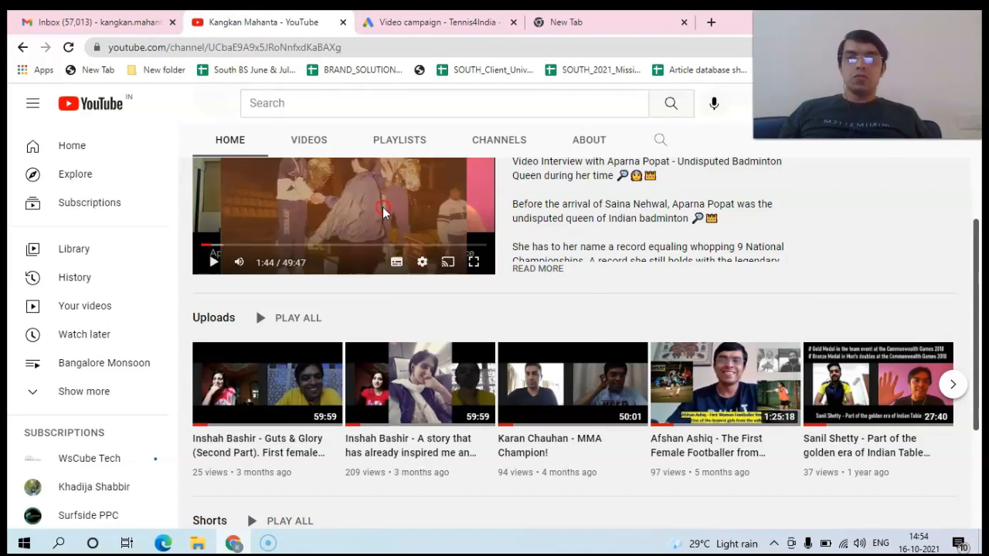
{"action": "right_click", "coordinate": [383, 211]}
{"action": "left_click", "coordinate": [330, 211]}
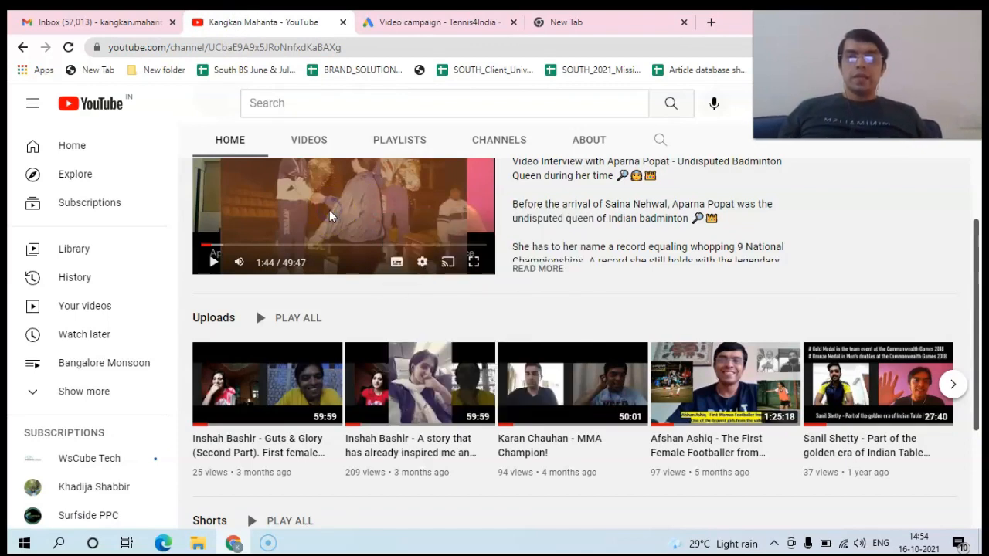
{"action": "left_click_drag", "start_coordinate": [977, 282], "coordinate": [976, 222]}
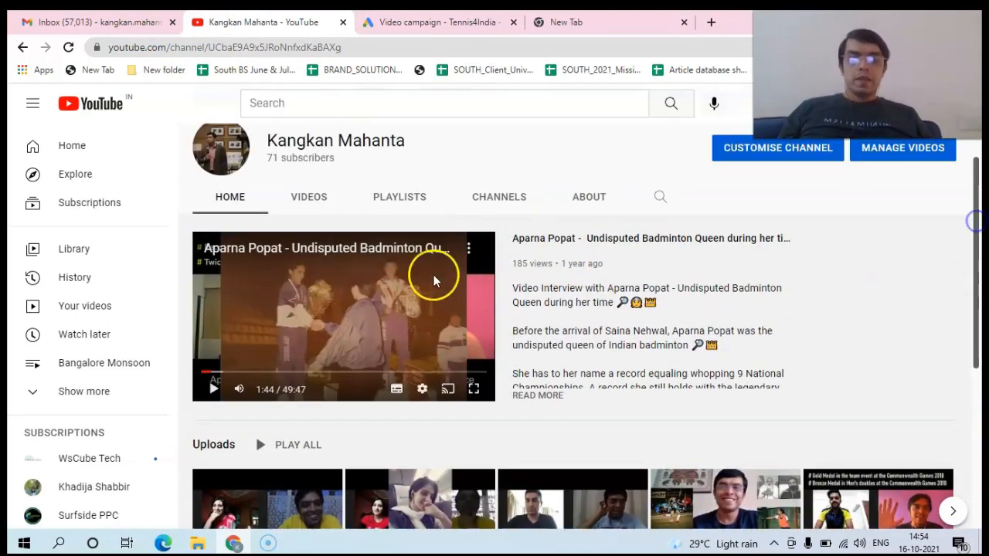
{"action": "right_click", "coordinate": [423, 278]}
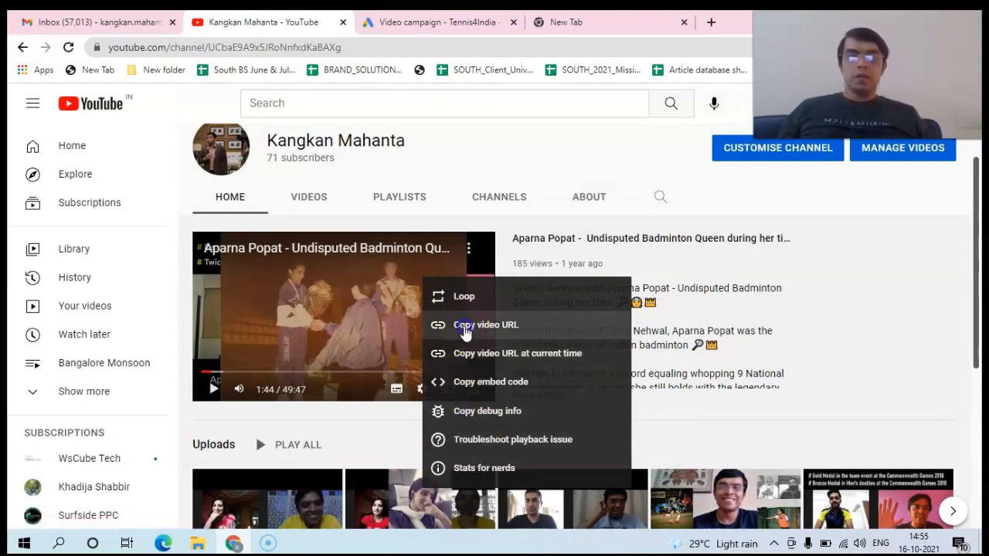
{"action": "left_click", "coordinate": [466, 329]}
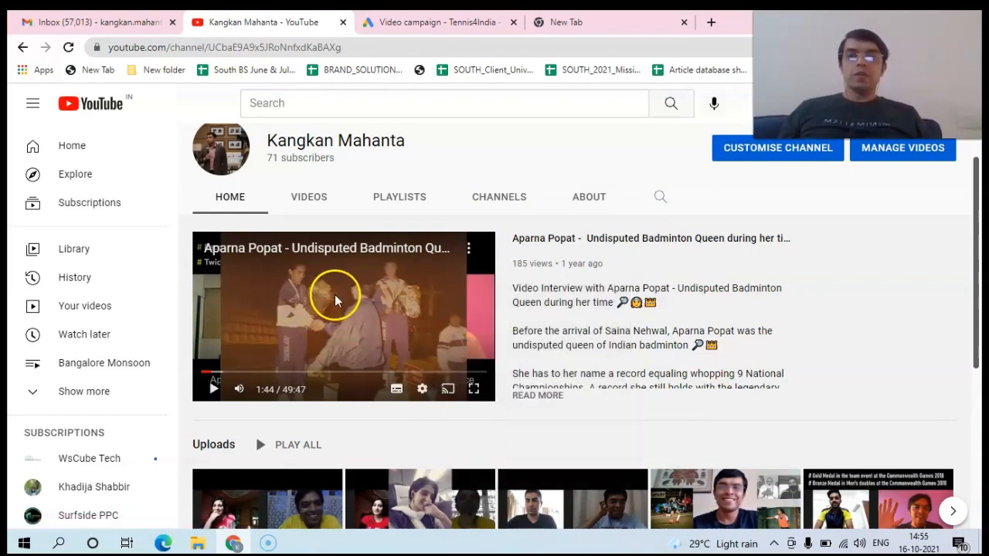
Step: Return to Google Ads and assign the video from the copied URL to the new sequence step
{"action": "left_click", "coordinate": [423, 25]}
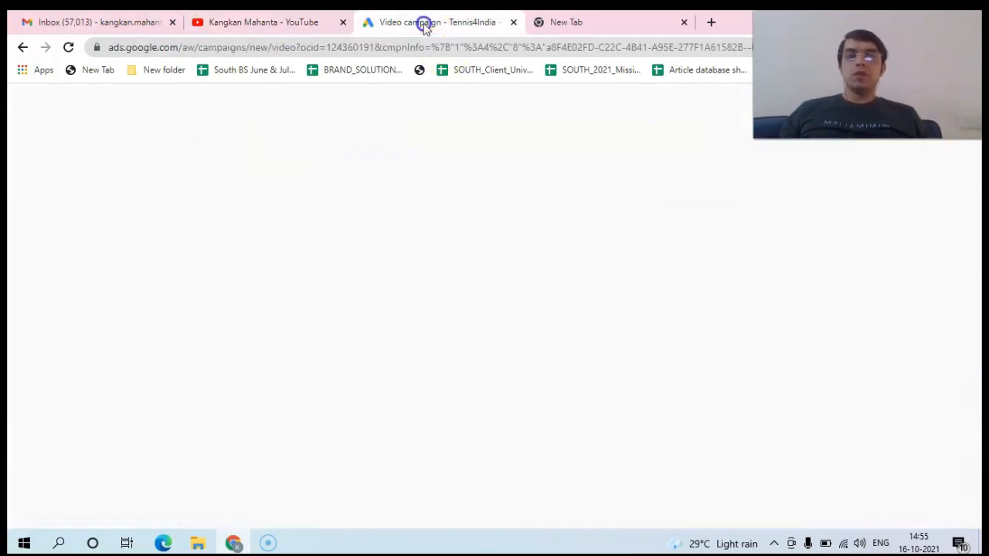
{"action": "left_click", "coordinate": [253, 302]}
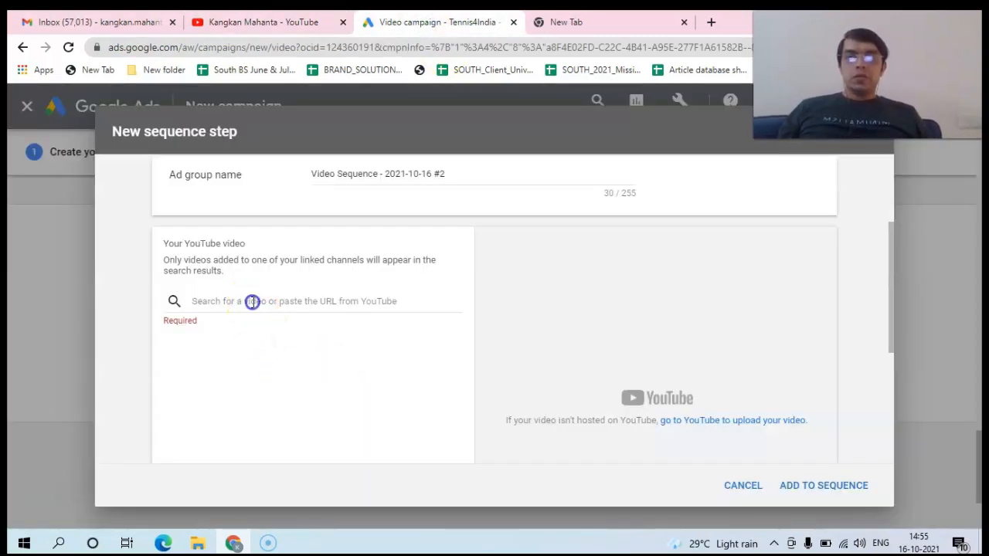
{"action": "key", "text": "ctrl+v"}
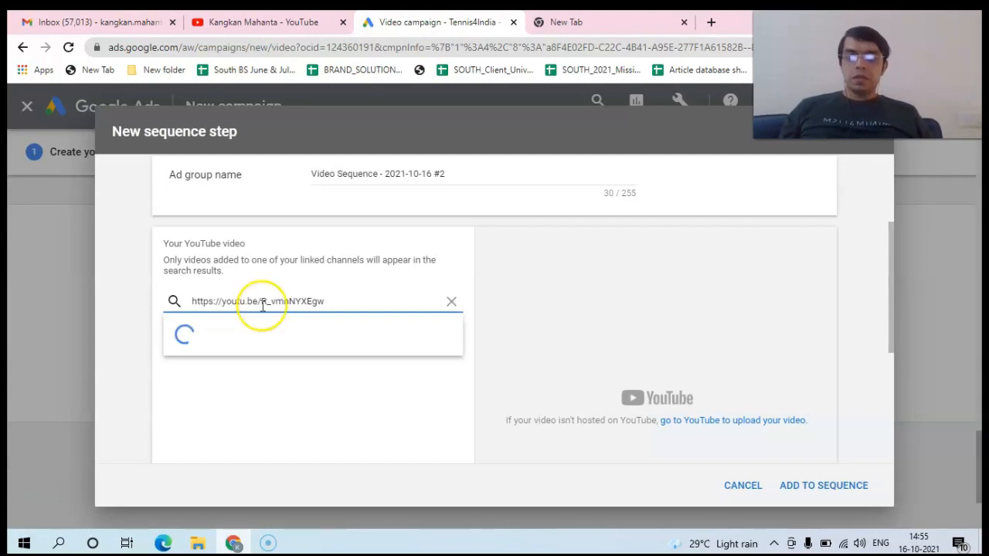
{"action": "left_click", "coordinate": [336, 353]}
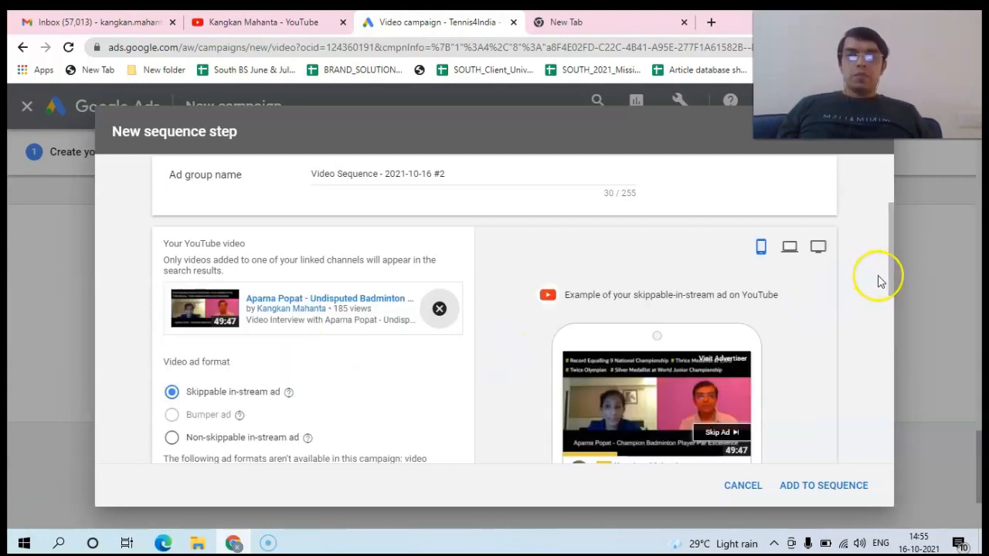
Step: Set the new sequence step's video ad format to Non-skippable in-stream ad
{"action": "left_click_drag", "start_coordinate": [889, 284], "coordinate": [893, 348]}
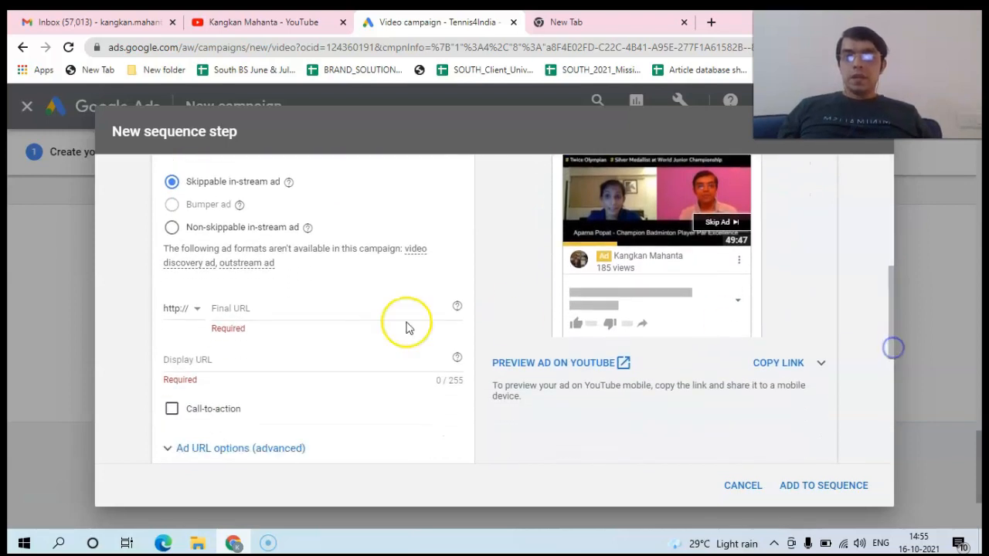
{"action": "left_click", "coordinate": [171, 231]}
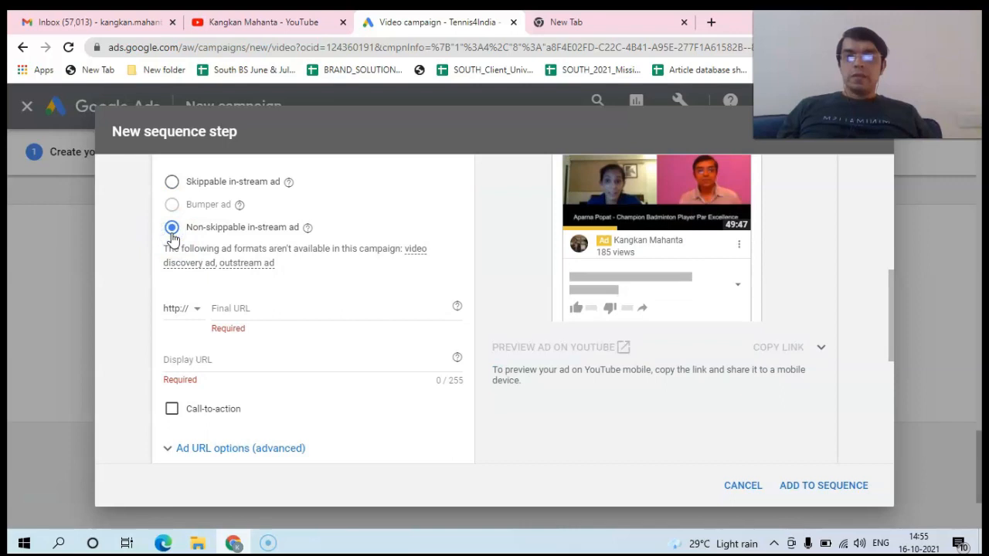
{"action": "left_click", "coordinate": [172, 183]}
{"action": "left_click", "coordinate": [173, 230]}
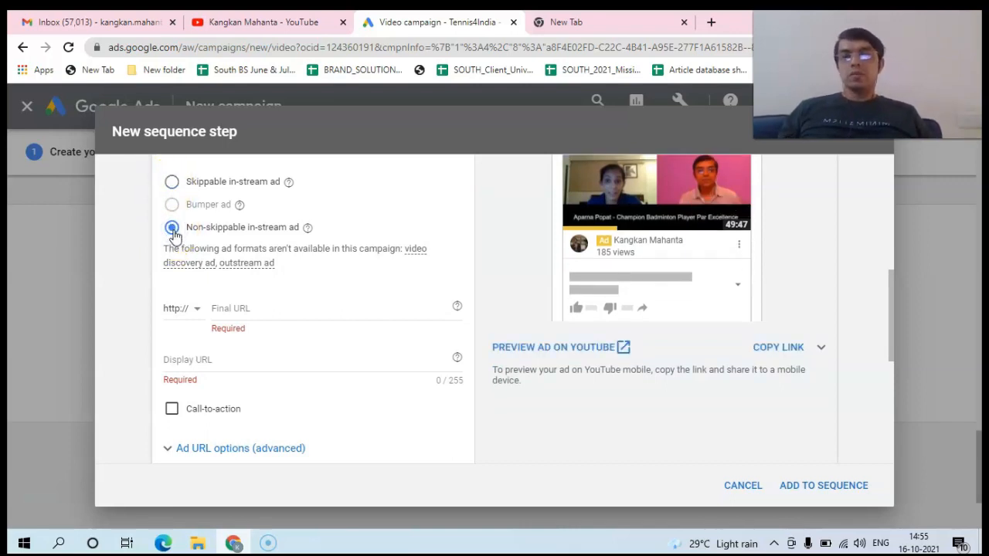
Step: Fill in the ad's Final URL and Display URL with the copied video link youtu.be/R_vmnNYXEgw
{"action": "left_click", "coordinate": [240, 312]}
{"action": "key", "text": "ctrl+v"}
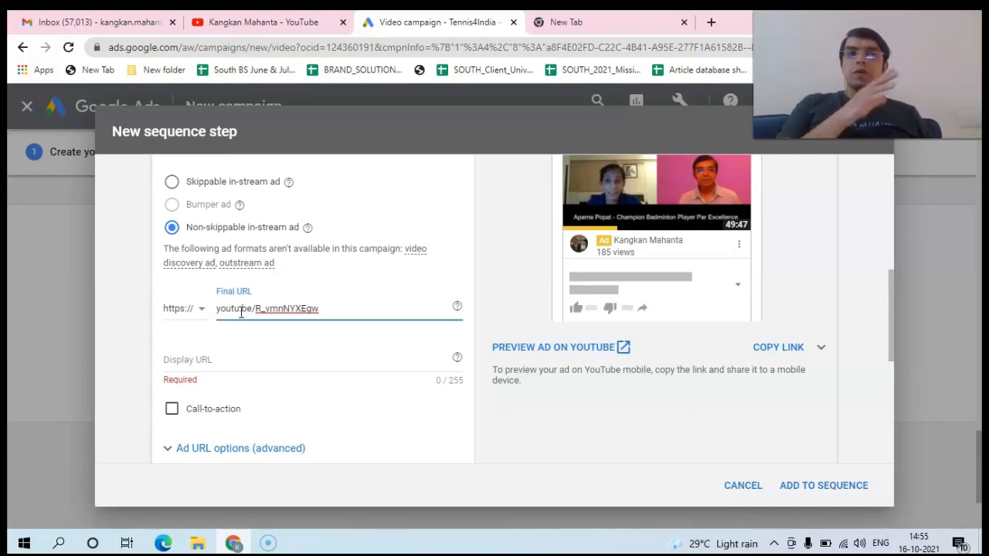
{"action": "left_click", "coordinate": [200, 360]}
{"action": "key", "text": "ctrl+v"}
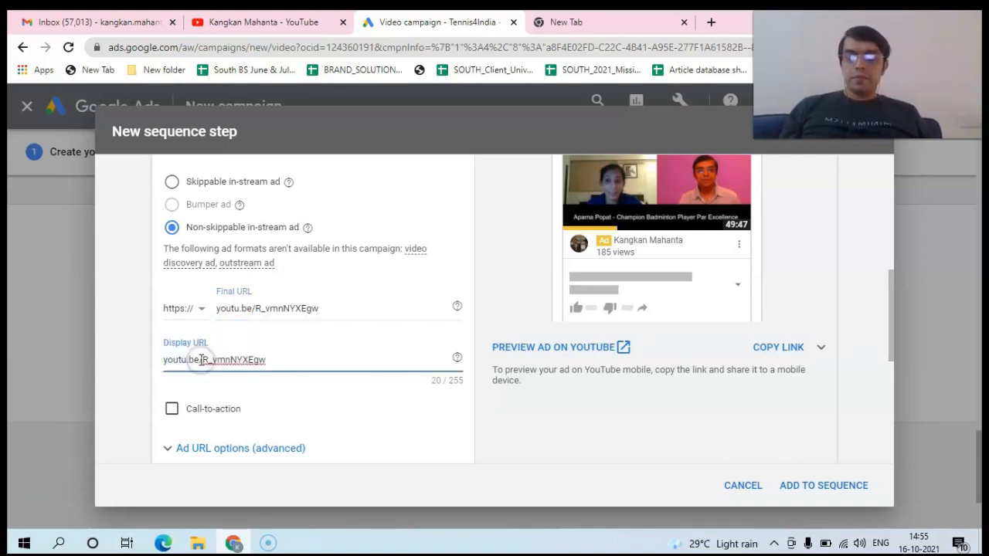
{"action": "key", "text": "ctrl+v"}
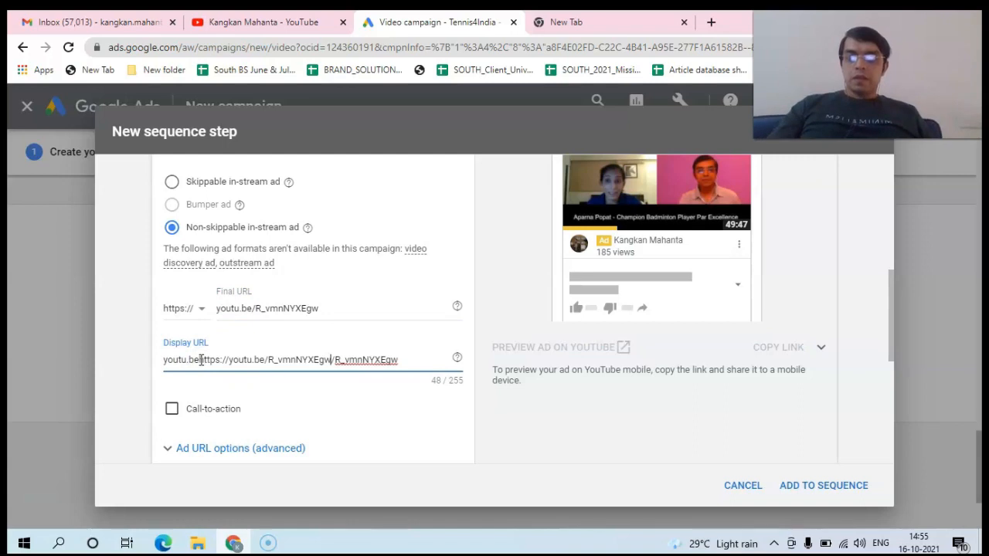
Step: Enable the ad's call-to-action with the text "Play now" and the headline "Indian Sports"
{"action": "left_click", "coordinate": [172, 414]}
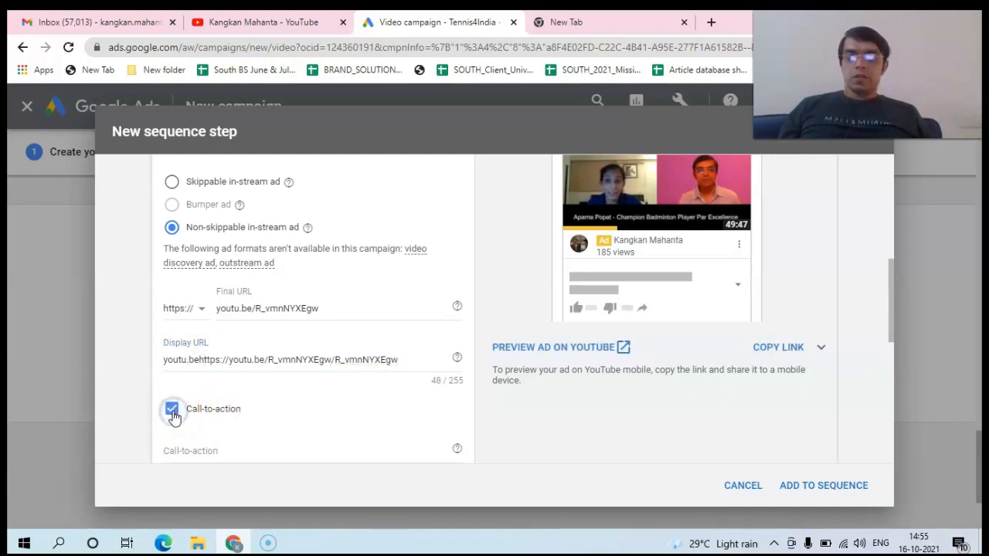
{"action": "left_click_drag", "start_coordinate": [891, 289], "coordinate": [893, 328]}
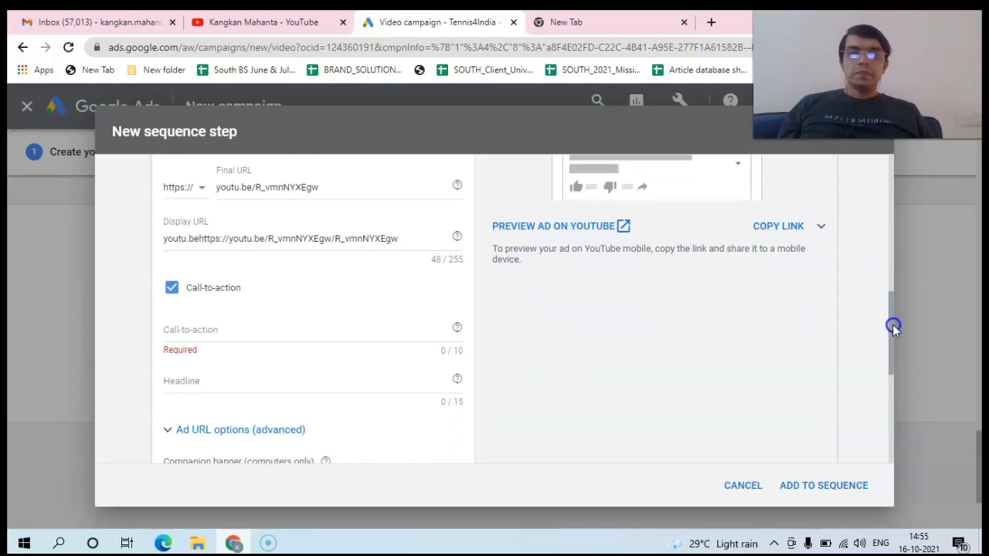
{"action": "left_click", "coordinate": [210, 332]}
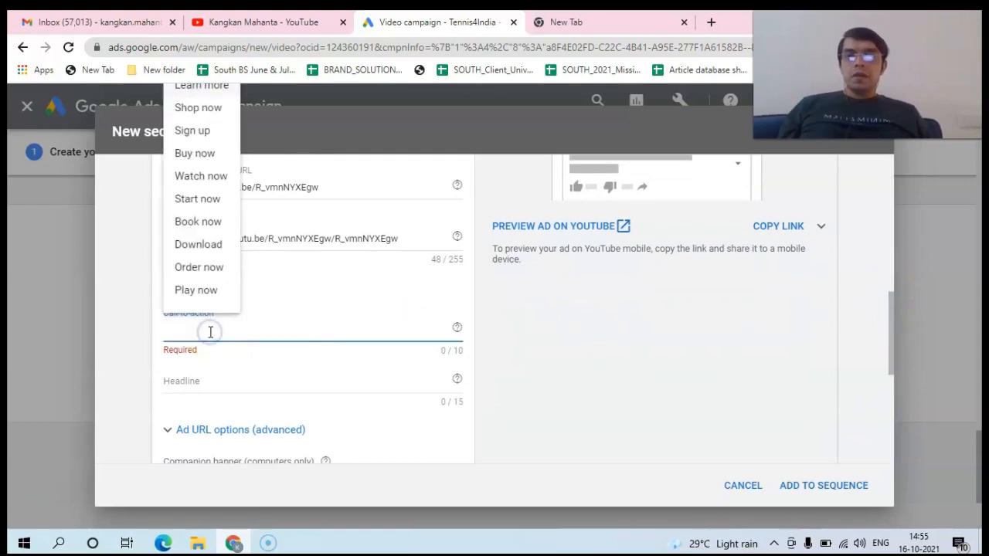
{"action": "left_click", "coordinate": [206, 288]}
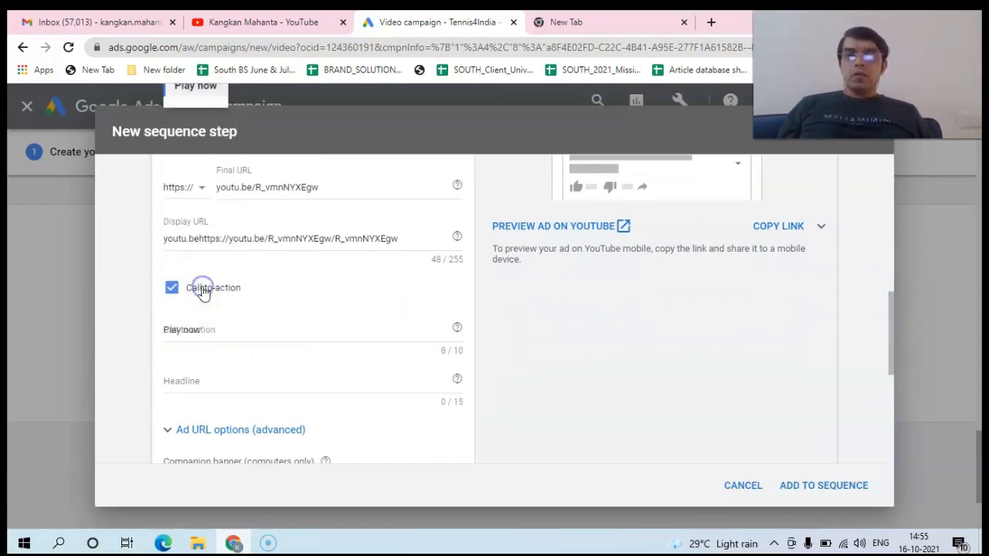
{"action": "left_click", "coordinate": [202, 380]}
{"action": "type", "text": "I"}
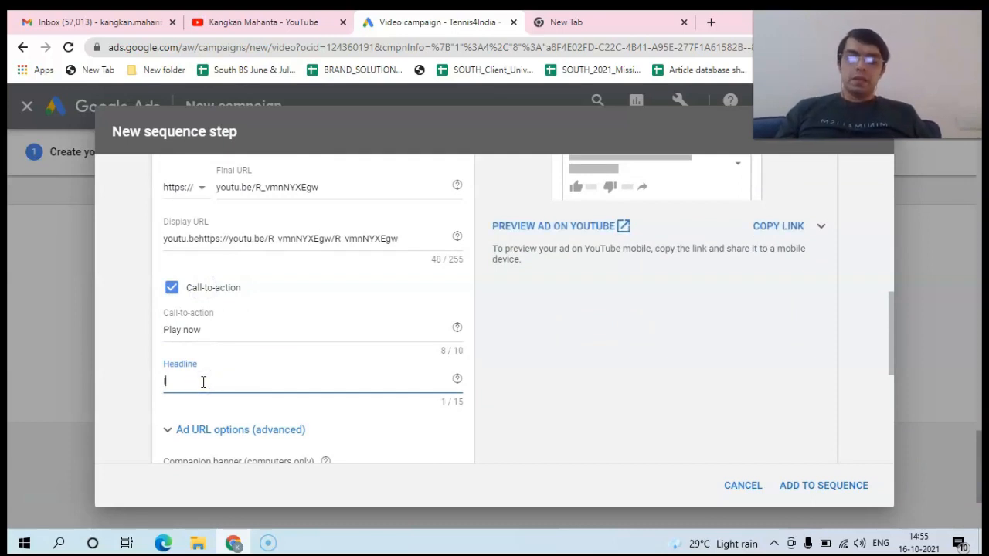
{"action": "type", "text": "ndian Sports"}
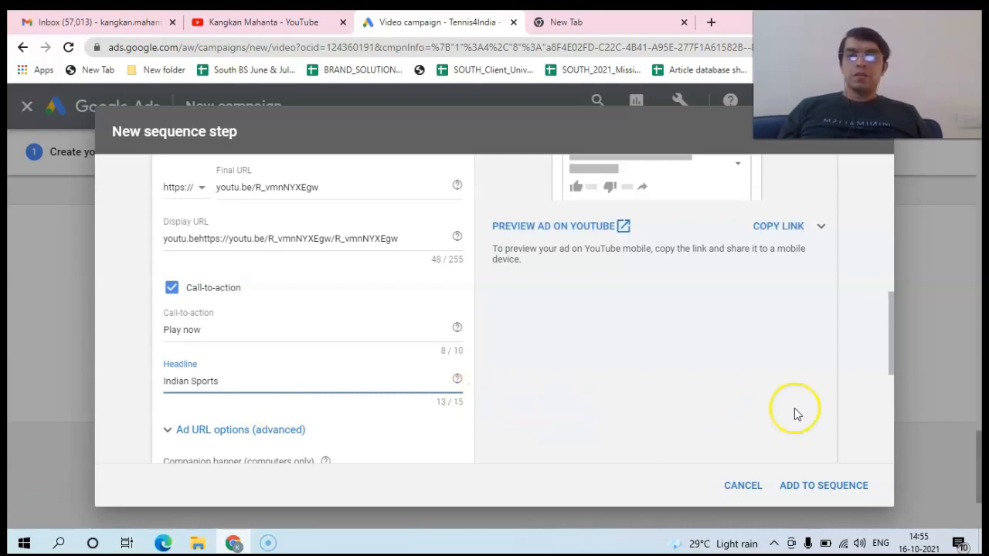
Step: Set the Target CPM bid to ₹138 and try to add the step to the sequence
{"action": "left_click_drag", "start_coordinate": [893, 336], "coordinate": [896, 396]}
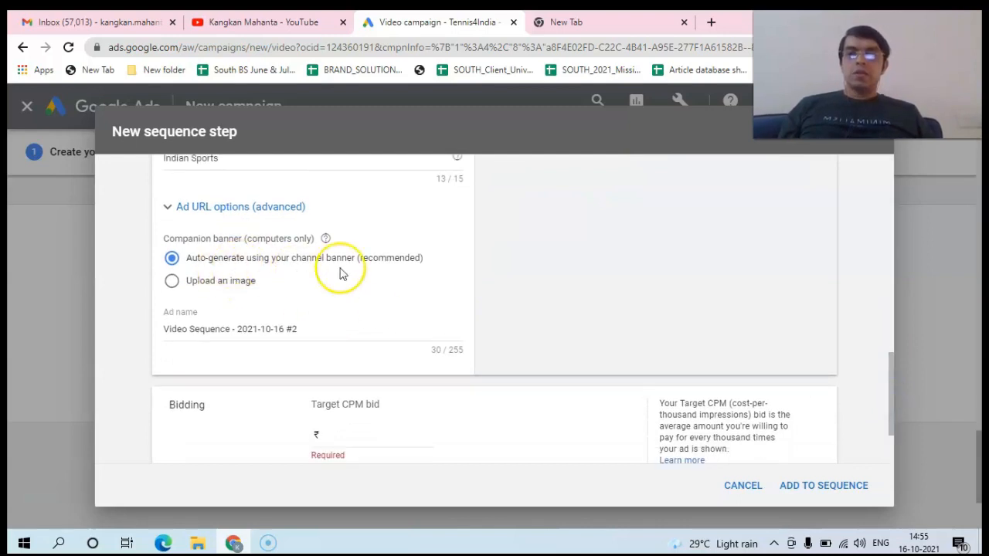
{"action": "left_click_drag", "start_coordinate": [891, 383], "coordinate": [890, 419]}
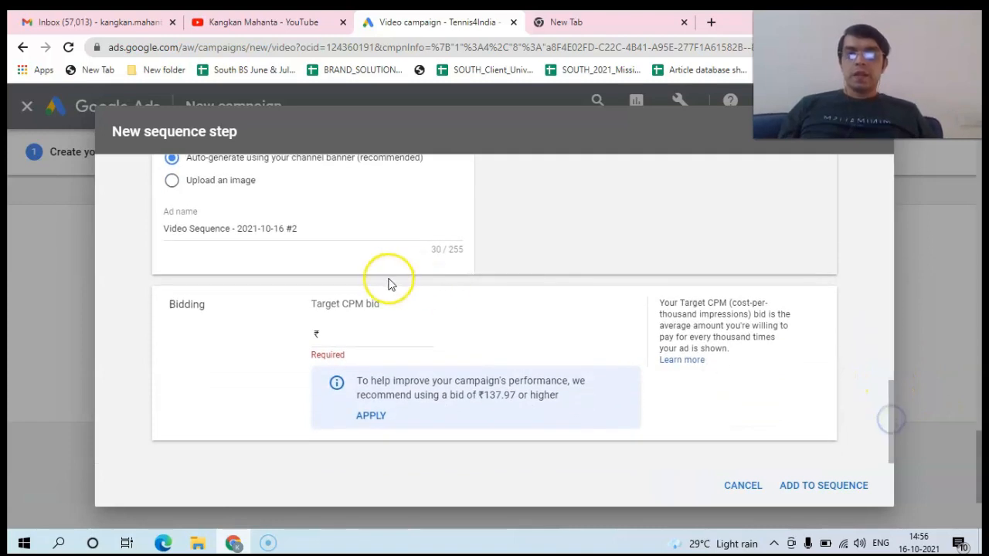
{"action": "left_click", "coordinate": [345, 335]}
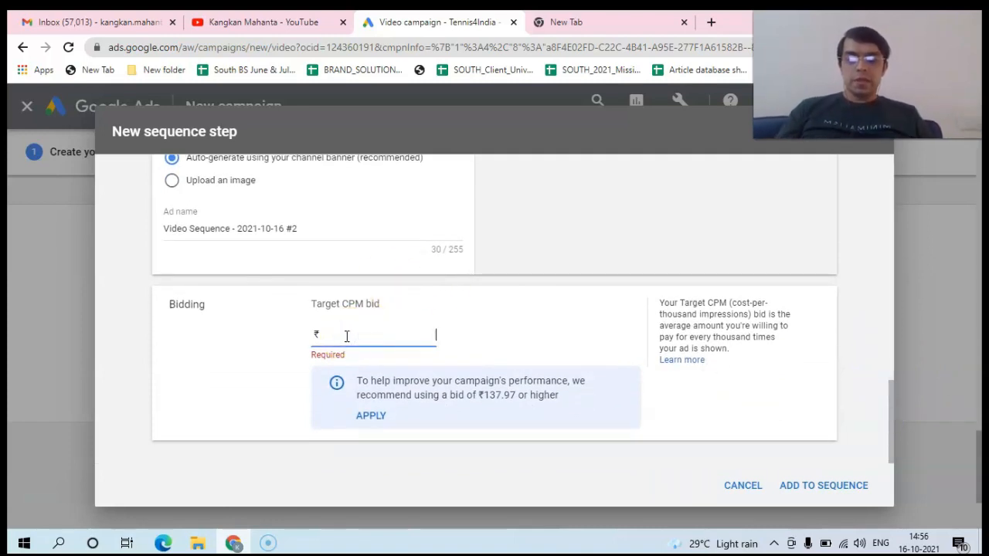
{"action": "type", "text": "90"}
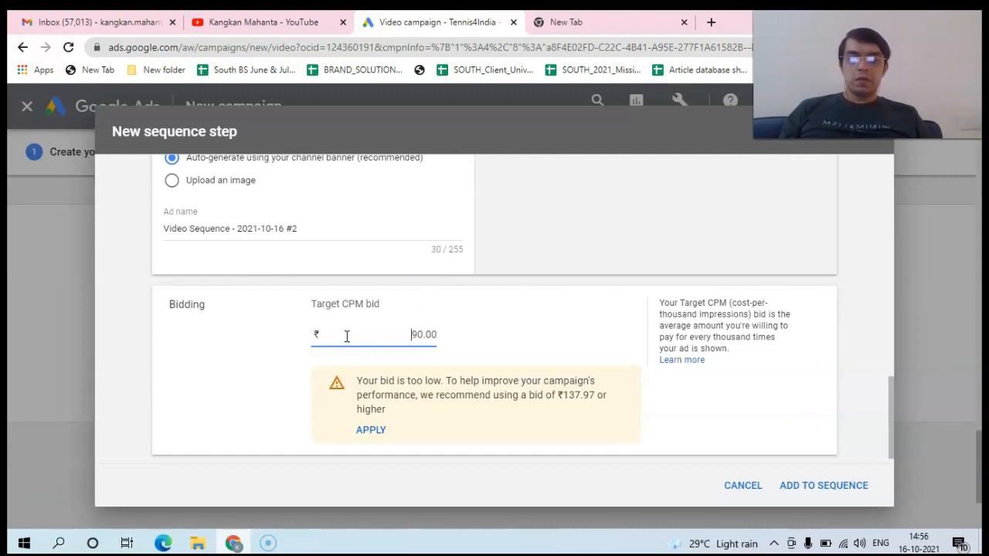
{"action": "left_click_drag", "start_coordinate": [437, 334], "coordinate": [414, 333]}
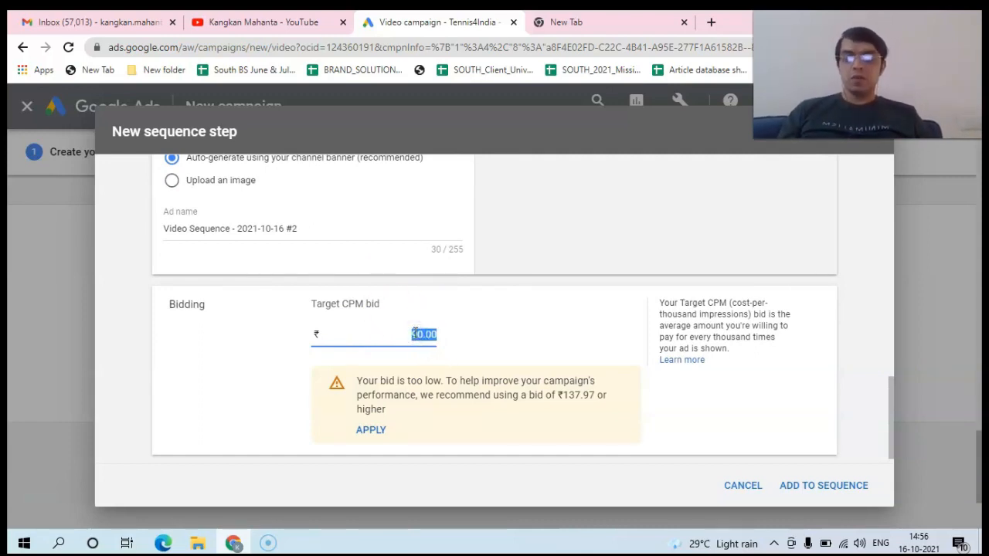
{"action": "type", "text": "138"}
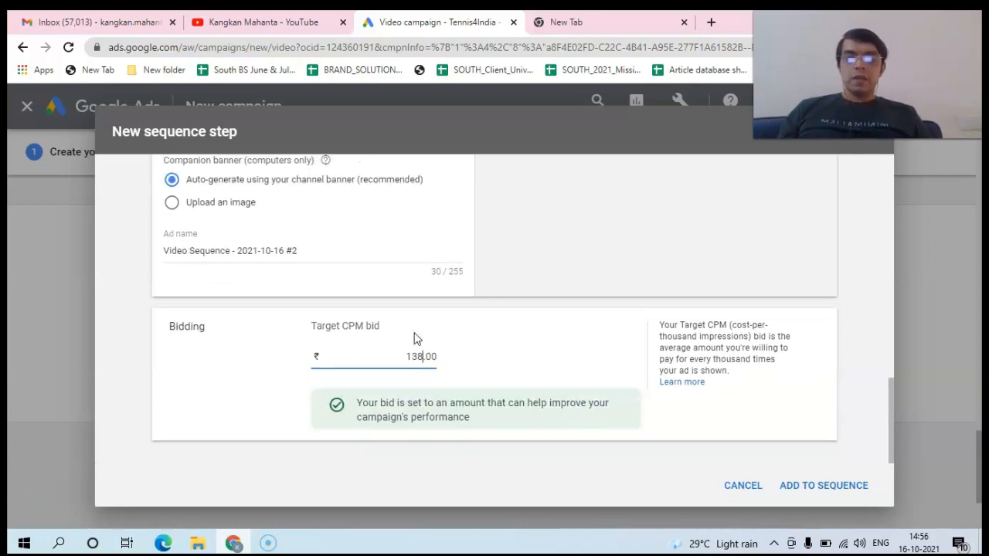
{"action": "left_click", "coordinate": [836, 486]}
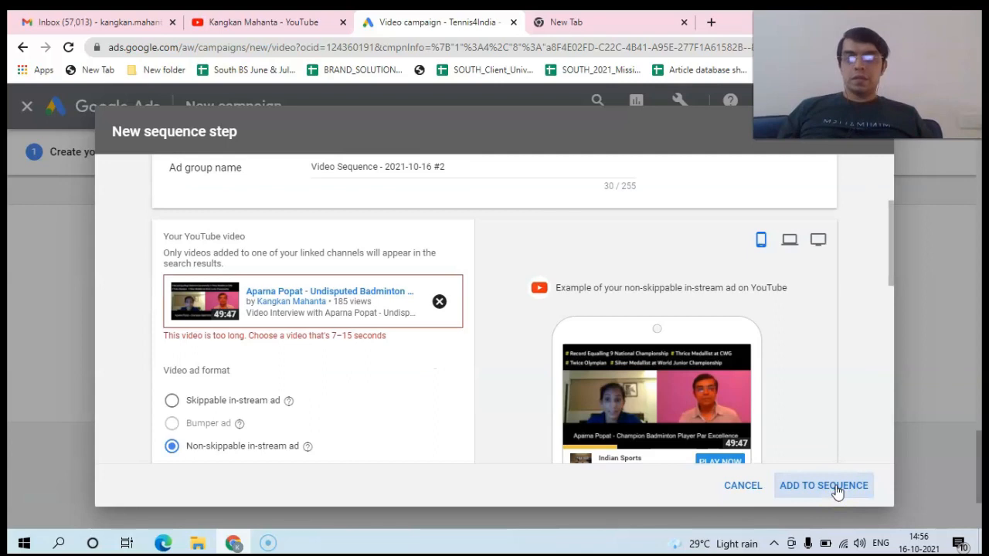
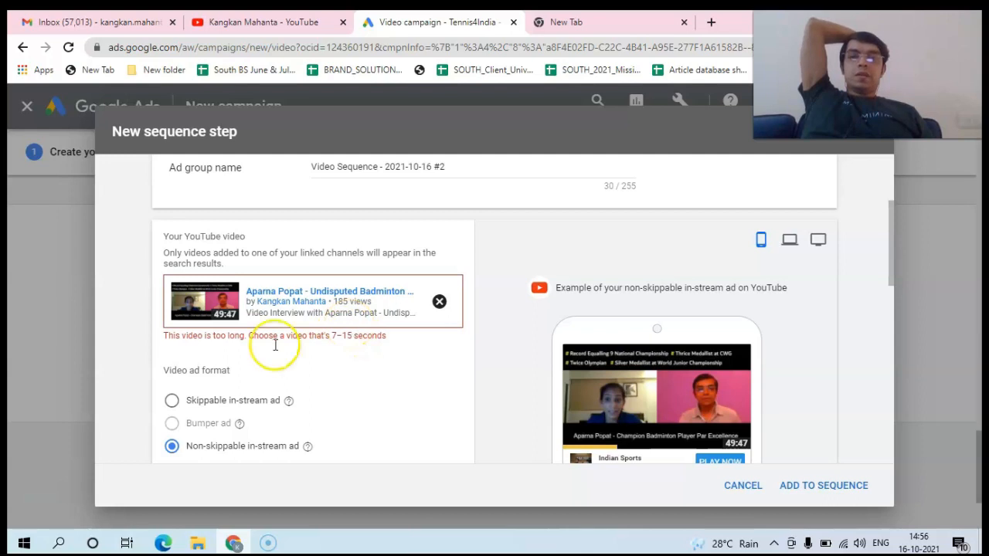
Step: Change the video ad format to Skippable in-stream ad and add the step to the sequence
{"action": "left_click", "coordinate": [172, 401]}
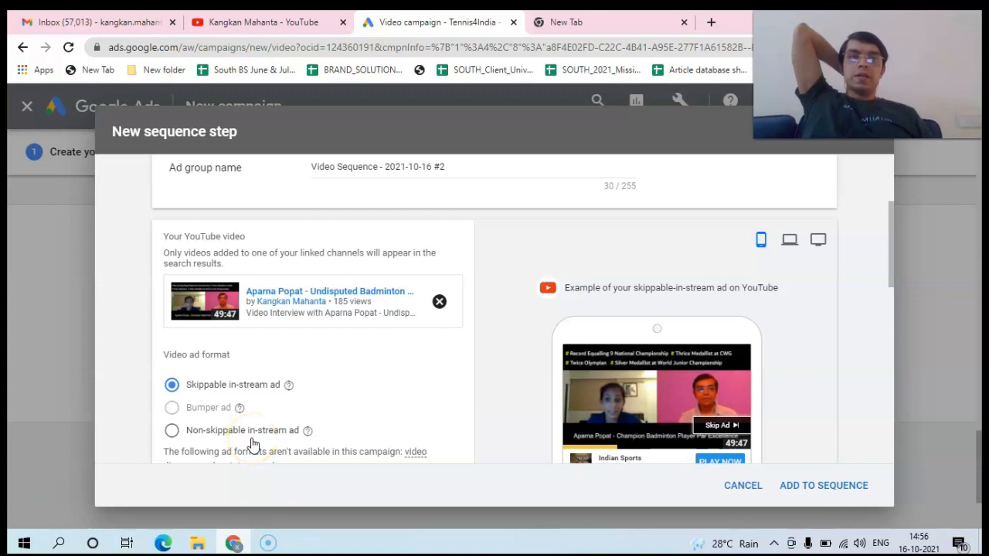
{"action": "left_click", "coordinate": [173, 389]}
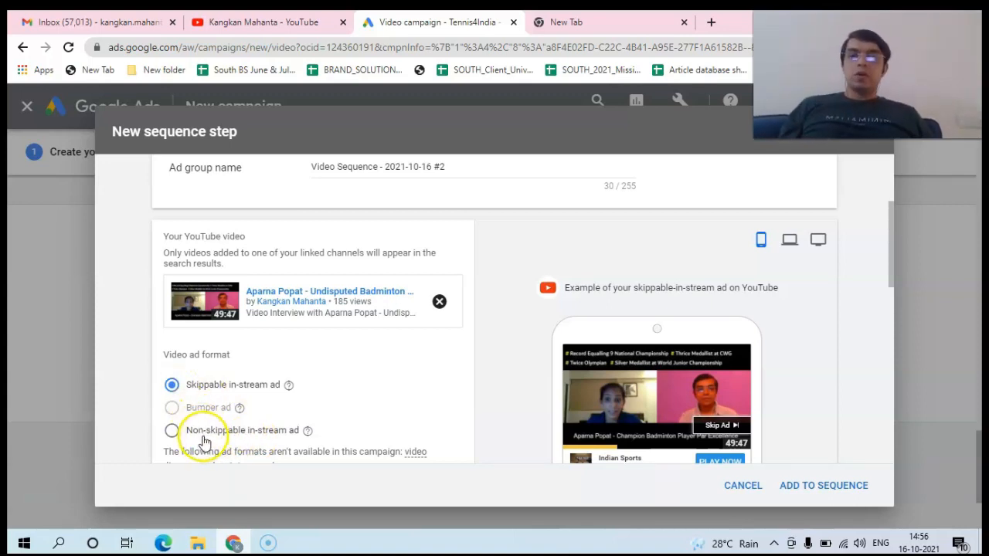
{"action": "left_click_drag", "start_coordinate": [890, 274], "coordinate": [905, 477]}
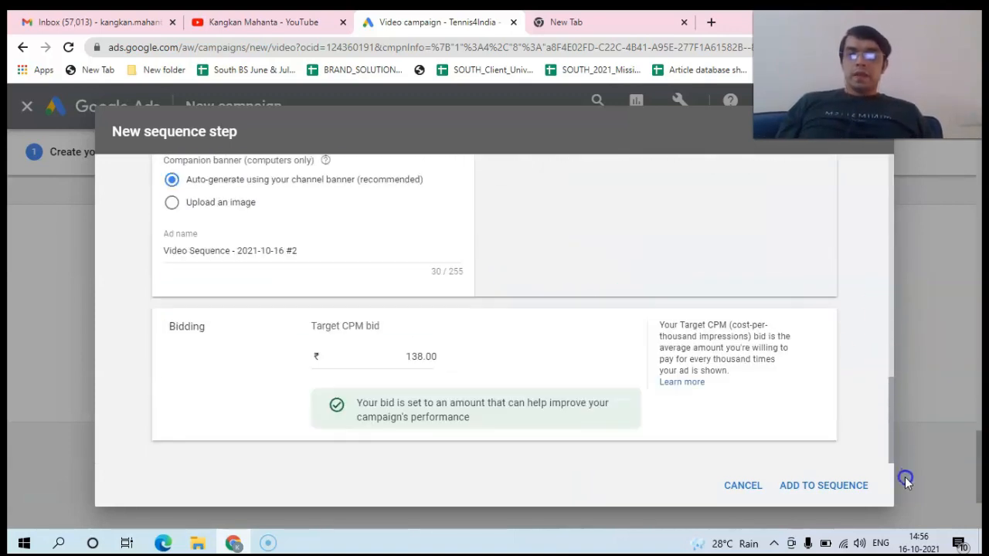
{"action": "left_click", "coordinate": [847, 486]}
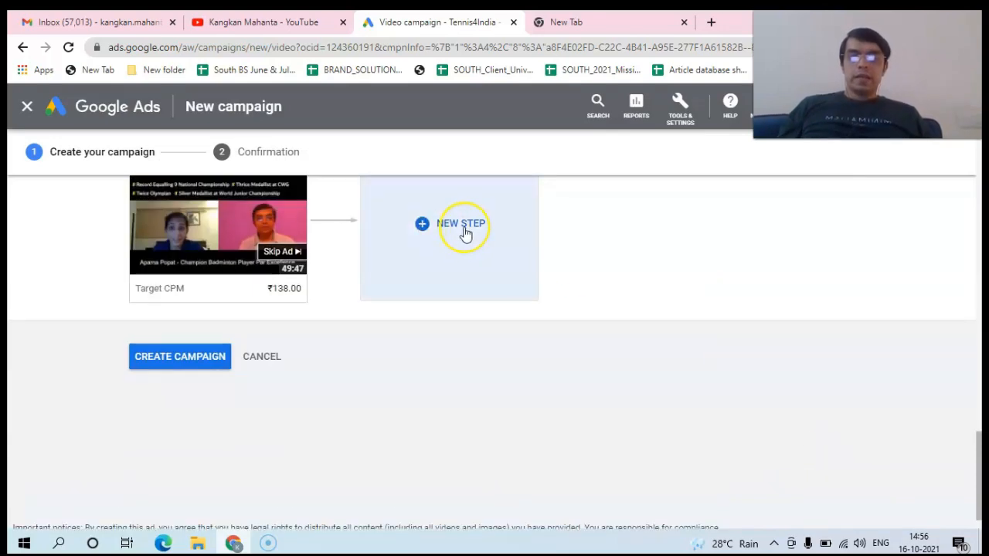
Step: Start a second sequence step and switch to the YouTube channel's Uploads and Shorts to pick its video
{"action": "left_click", "coordinate": [463, 230]}
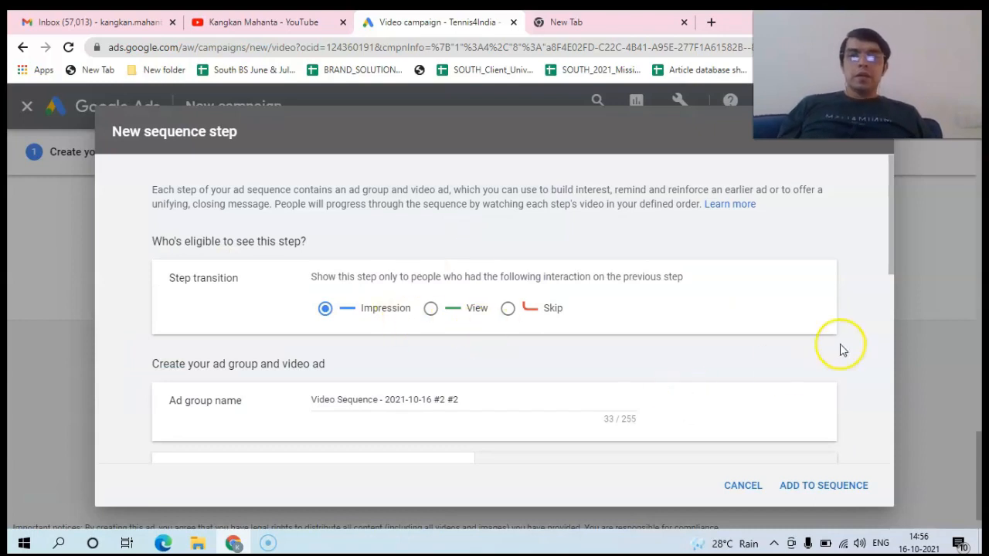
{"action": "left_click_drag", "start_coordinate": [887, 263], "coordinate": [887, 330]}
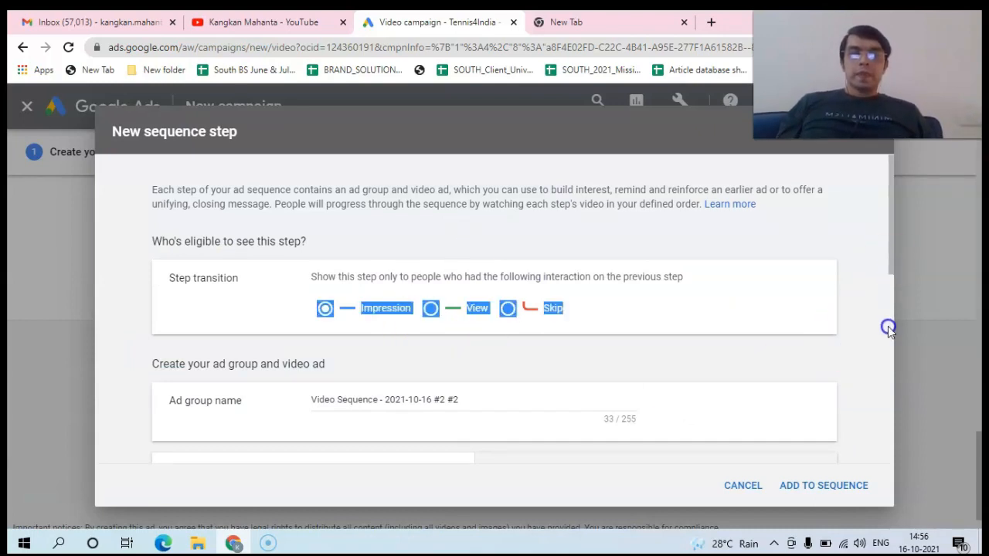
{"action": "left_click", "coordinate": [849, 300]}
{"action": "left_click_drag", "start_coordinate": [891, 259], "coordinate": [892, 336]}
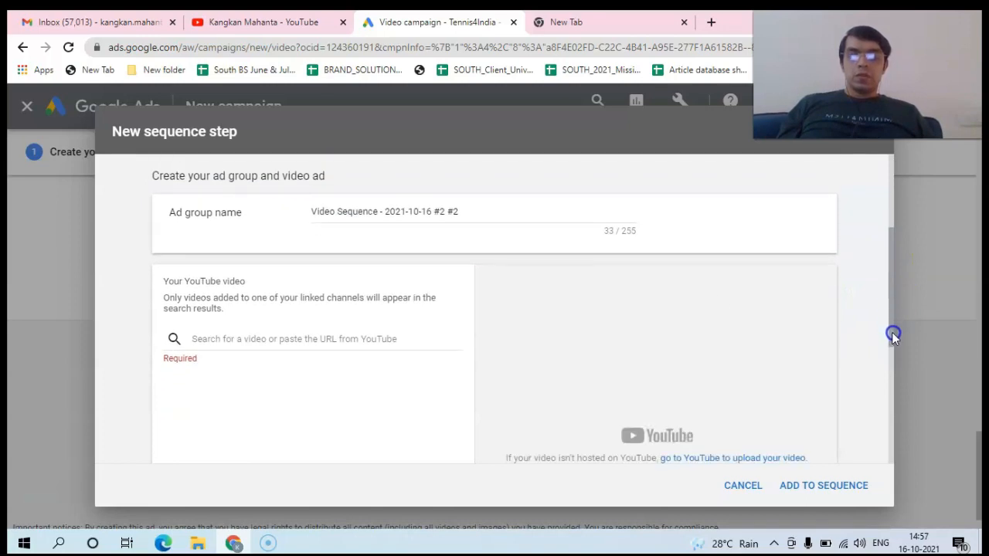
{"action": "left_click", "coordinate": [272, 23]}
{"action": "left_click_drag", "start_coordinate": [975, 227], "coordinate": [980, 372]}
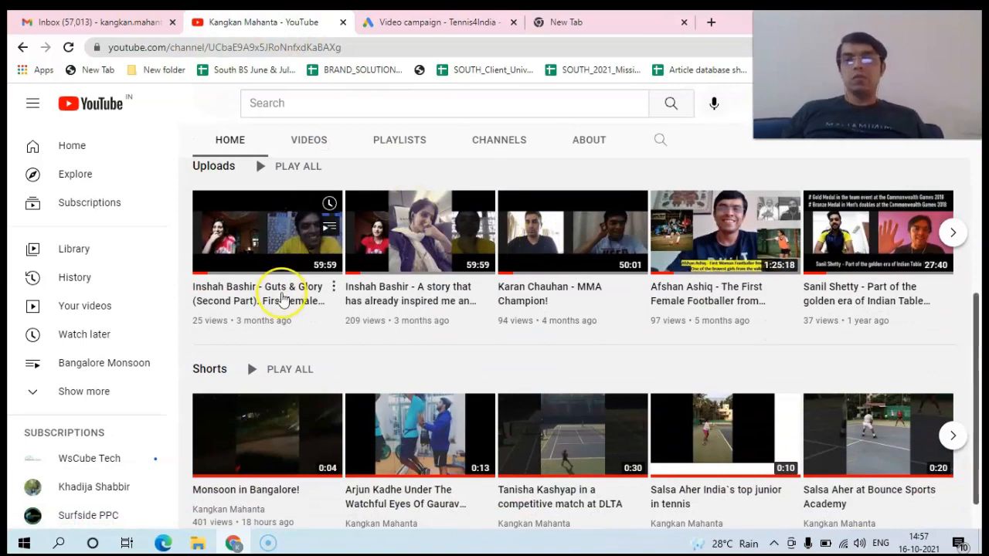
Step: Open the 13-second video from the Shorts row, pause its playback and return to the channel page
{"action": "right_click", "coordinate": [407, 421]}
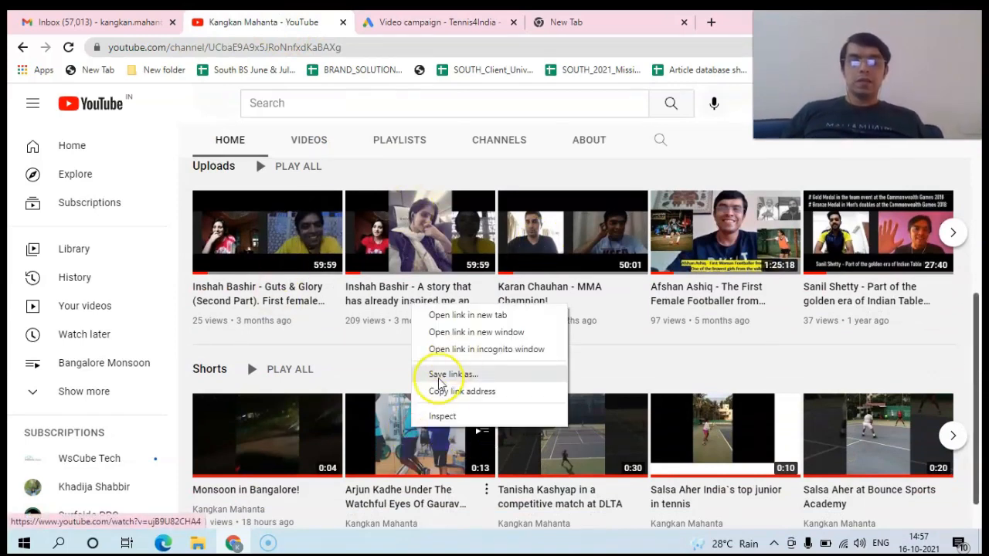
{"action": "left_click", "coordinate": [397, 456]}
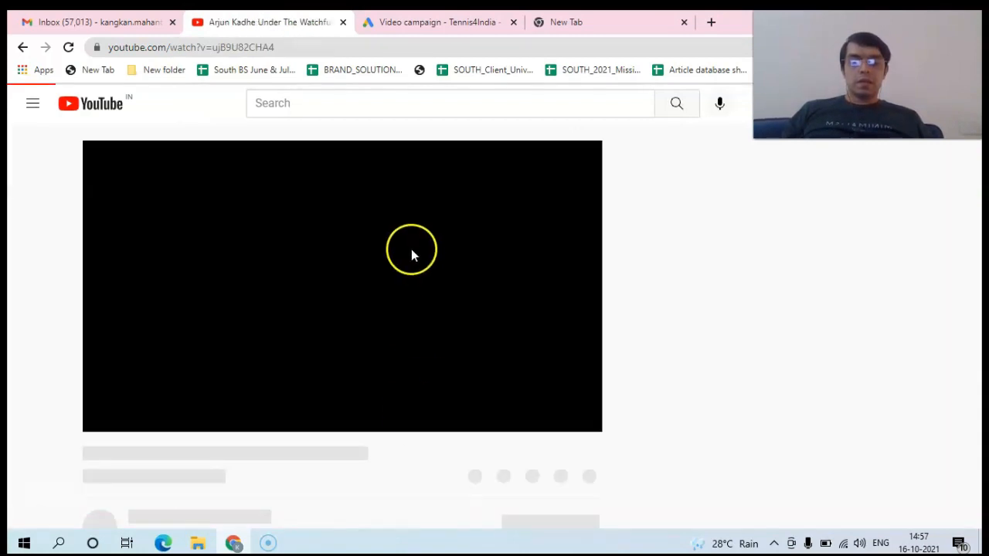
{"action": "right_click", "coordinate": [411, 249]}
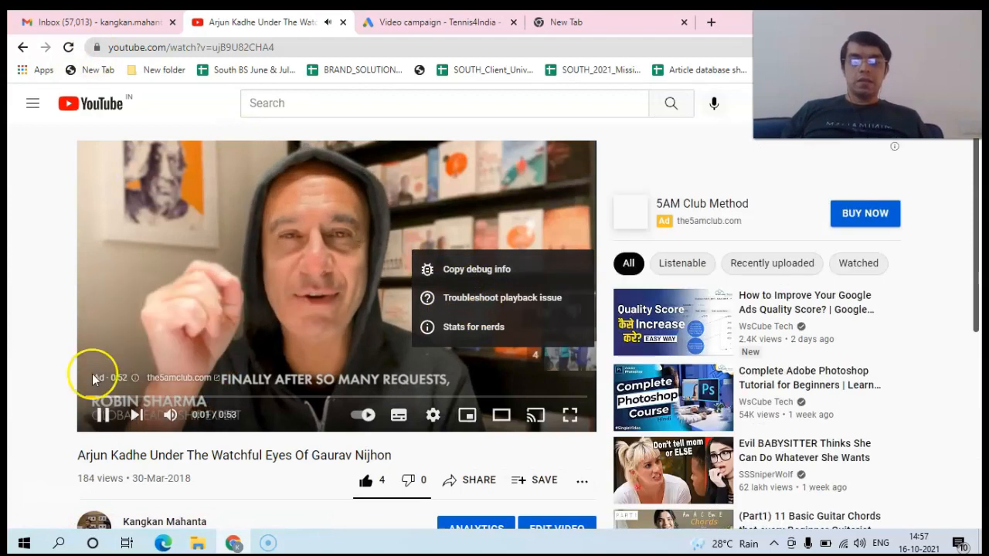
{"action": "left_click", "coordinate": [111, 424]}
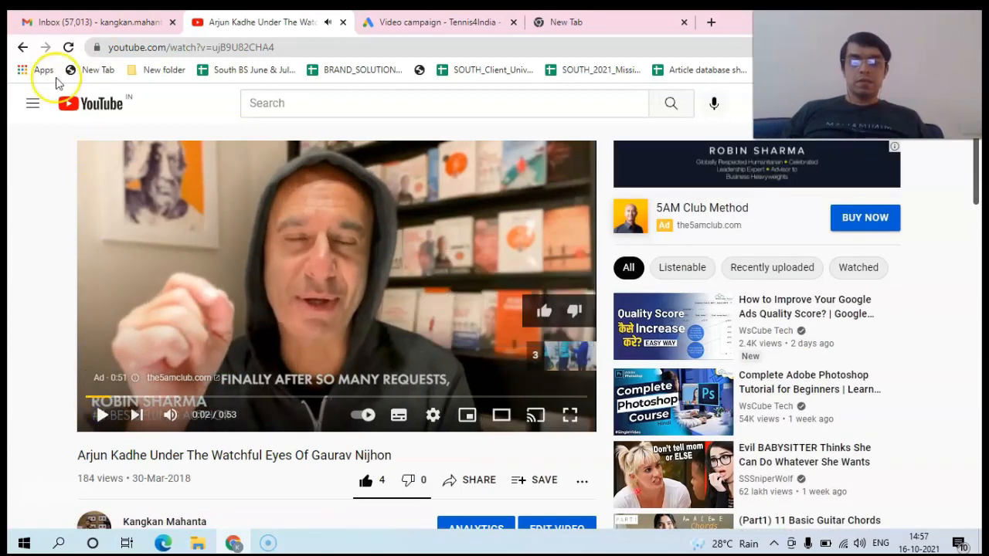
{"action": "left_click", "coordinate": [20, 47]}
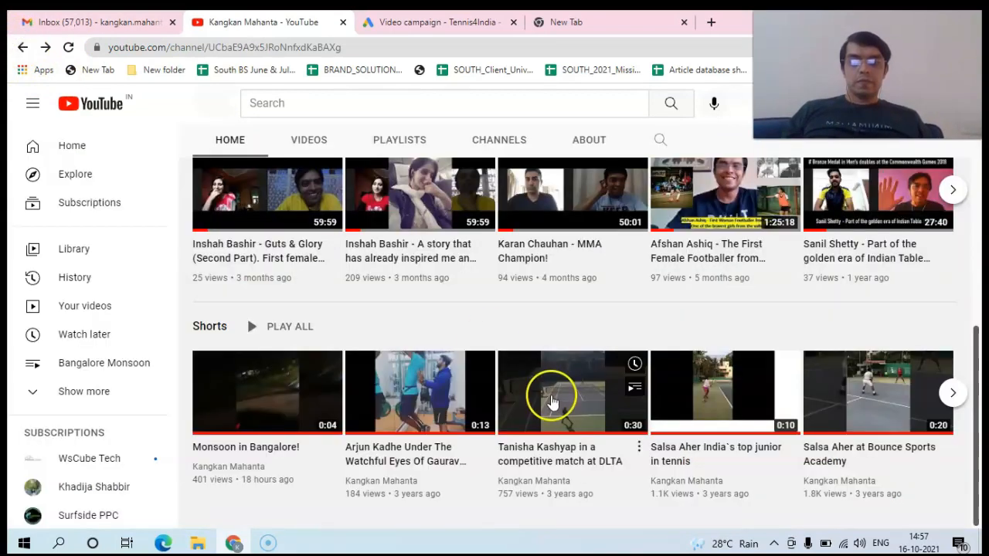
{"action": "right_click", "coordinate": [544, 374]}
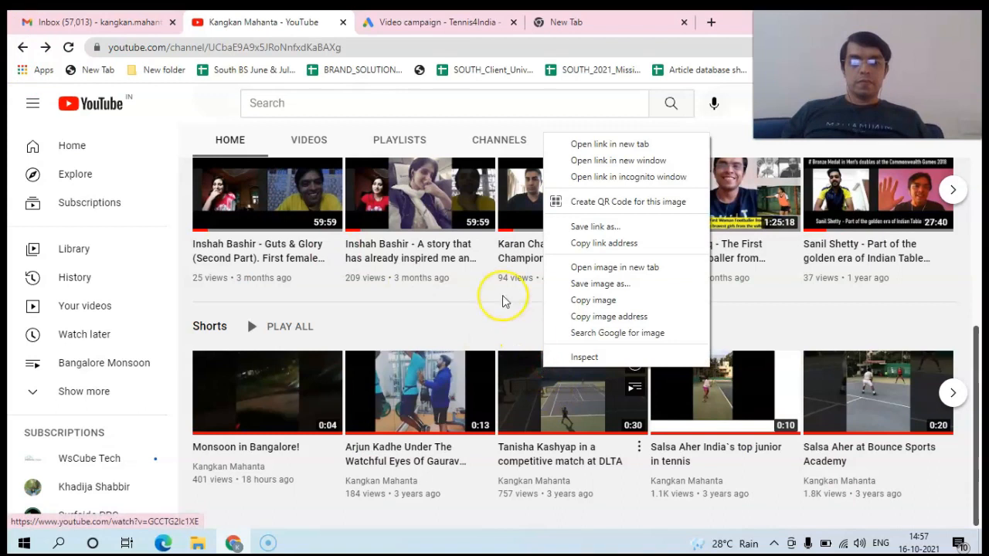
{"action": "right_click", "coordinate": [413, 185]}
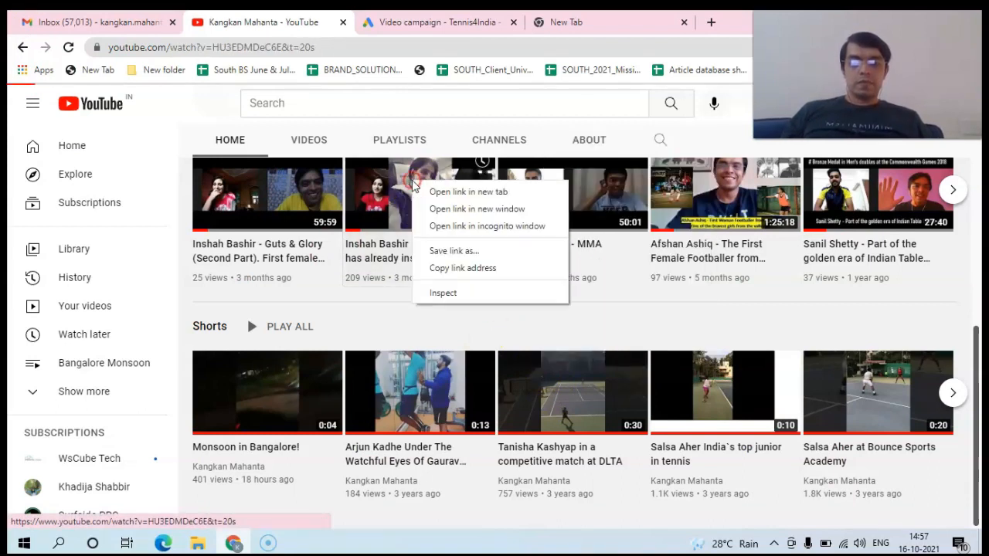
{"action": "left_click", "coordinate": [413, 186]}
{"action": "left_click", "coordinate": [314, 200]}
{"action": "left_click", "coordinate": [24, 47]}
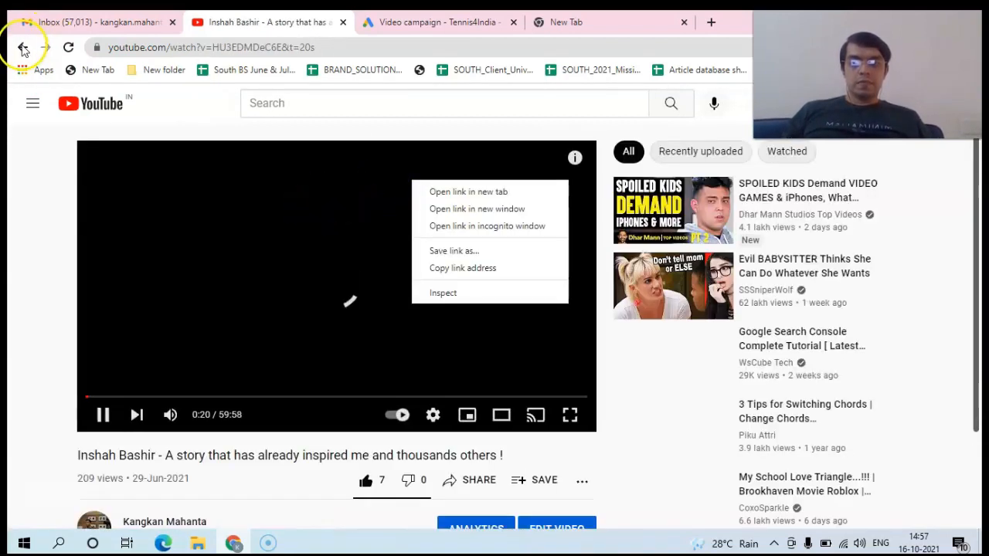
{"action": "left_click", "coordinate": [23, 49]}
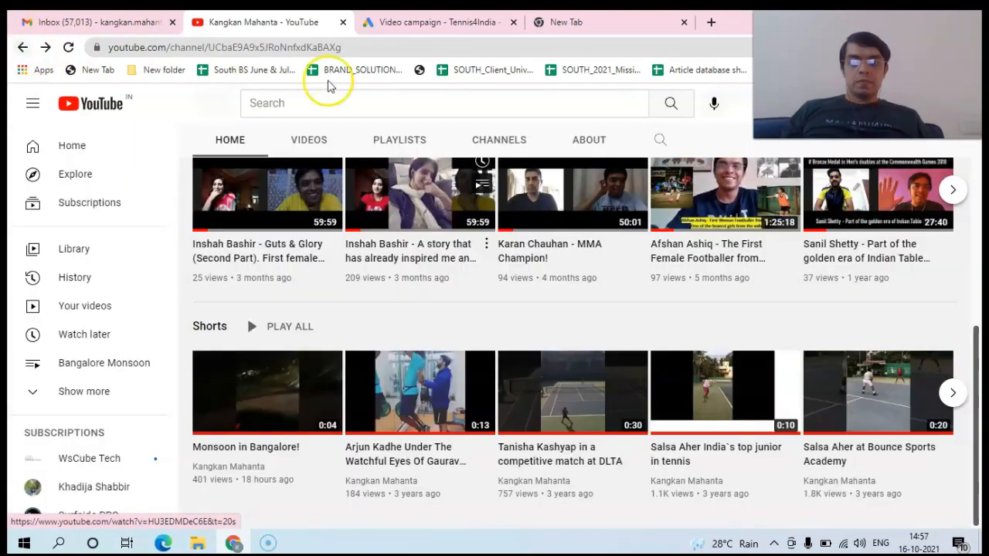
Step: Copy the link of the 27:40 table tennis video and set it as the second sequence step's YouTube video in Google Ads
{"action": "right_click", "coordinate": [847, 205]}
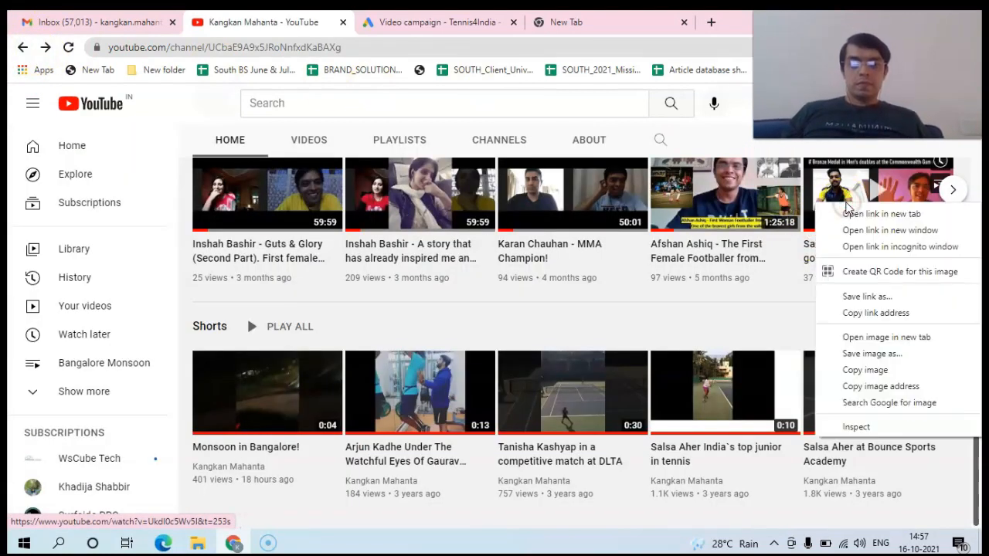
{"action": "left_click", "coordinate": [862, 316]}
{"action": "left_click", "coordinate": [451, 22]}
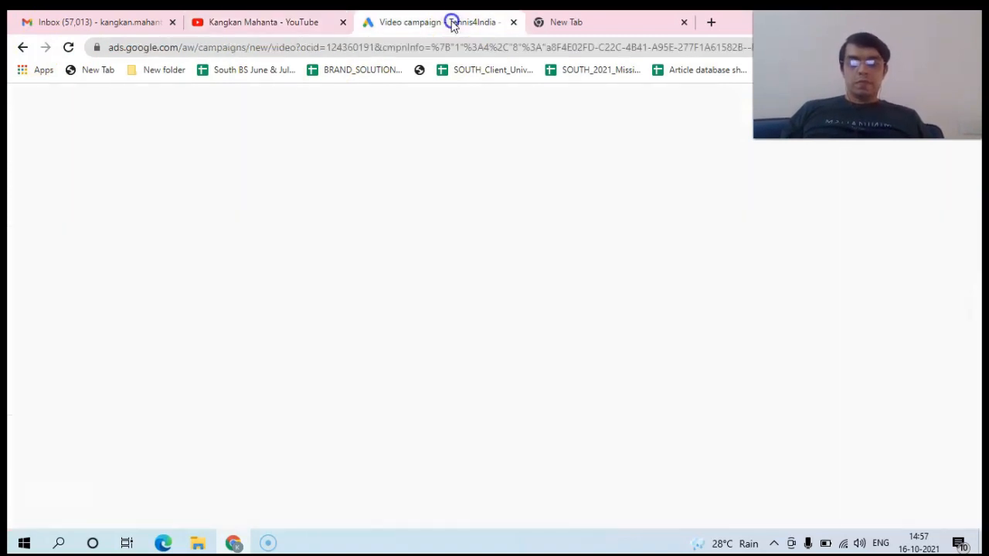
{"action": "left_click", "coordinate": [245, 343]}
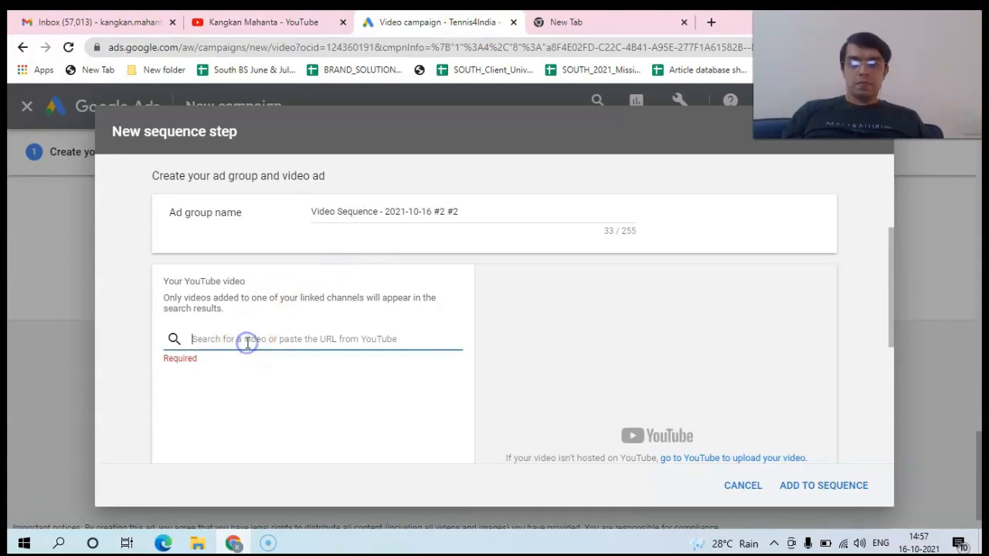
{"action": "key", "text": "ctrl+v"}
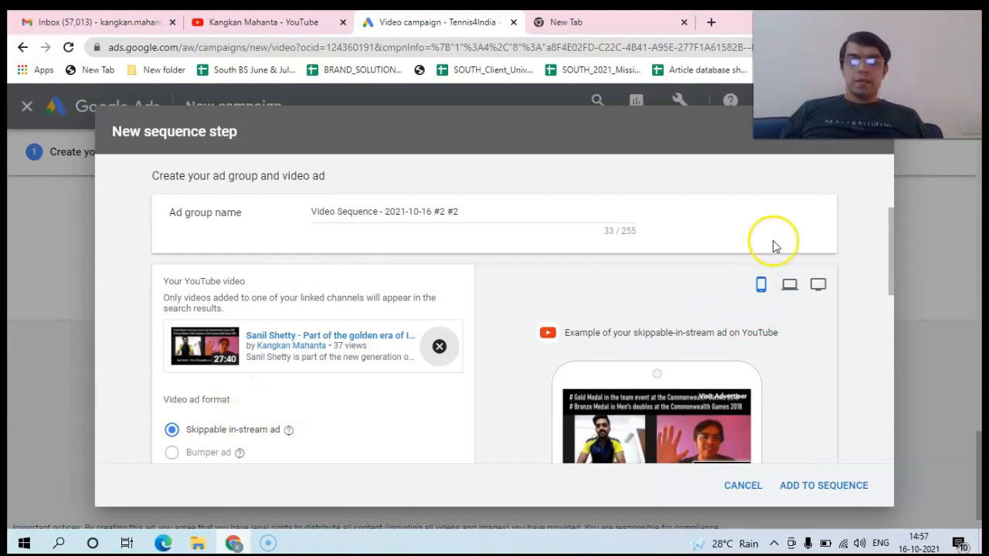
Step: Enable the call-to-action for the second step's ad, choose Play now and enter the headline Indian Sport
{"action": "left_click_drag", "start_coordinate": [891, 265], "coordinate": [895, 327]}
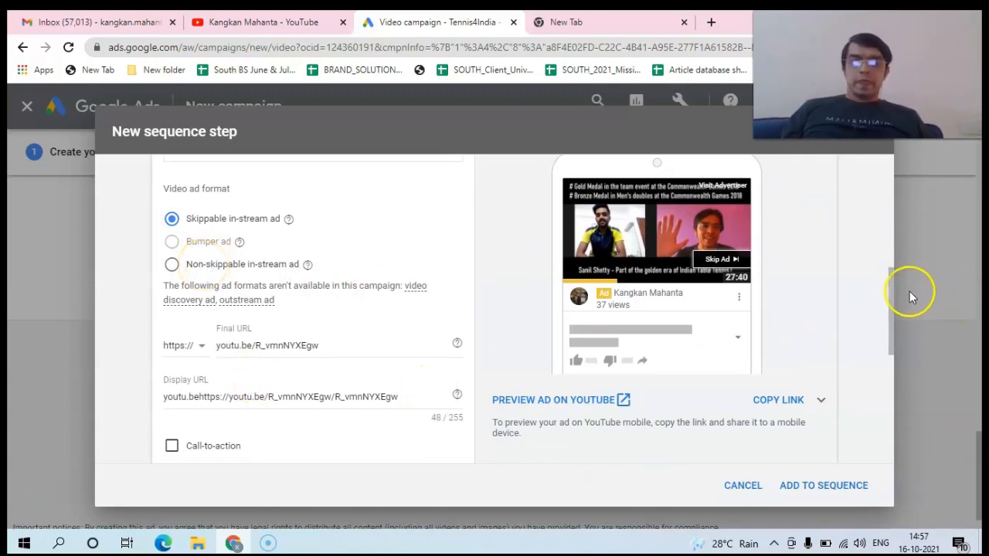
{"action": "left_click_drag", "start_coordinate": [891, 287], "coordinate": [909, 341]}
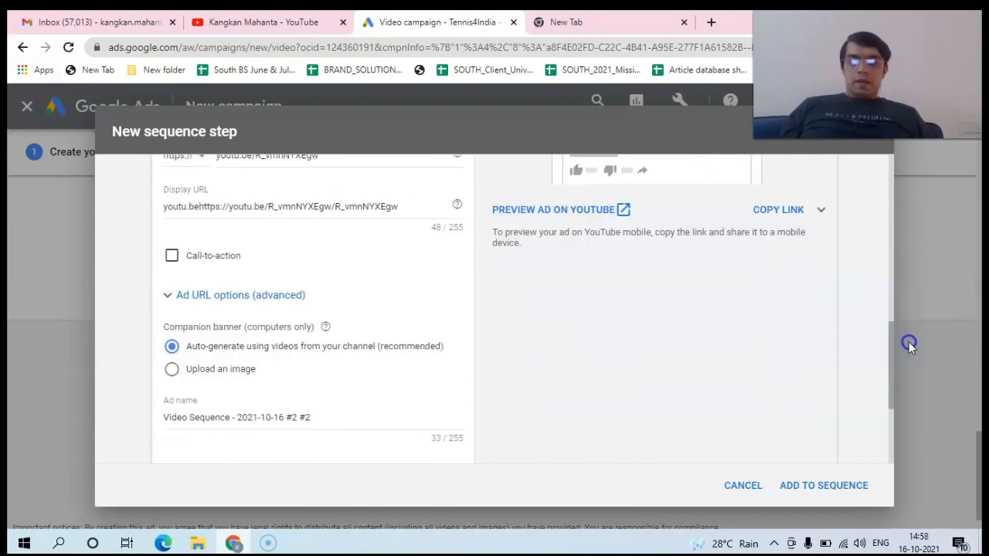
{"action": "left_click", "coordinate": [173, 258]}
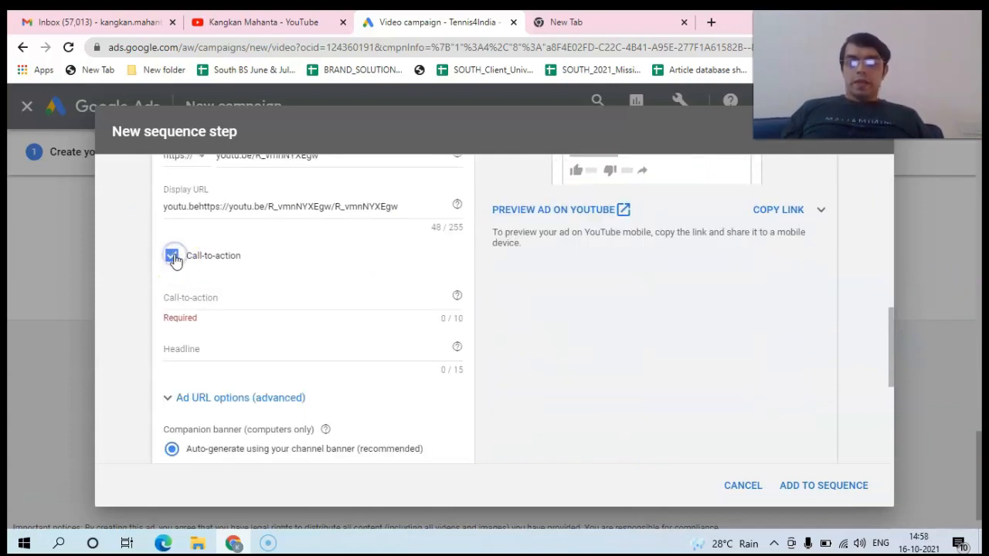
{"action": "left_click", "coordinate": [227, 301]}
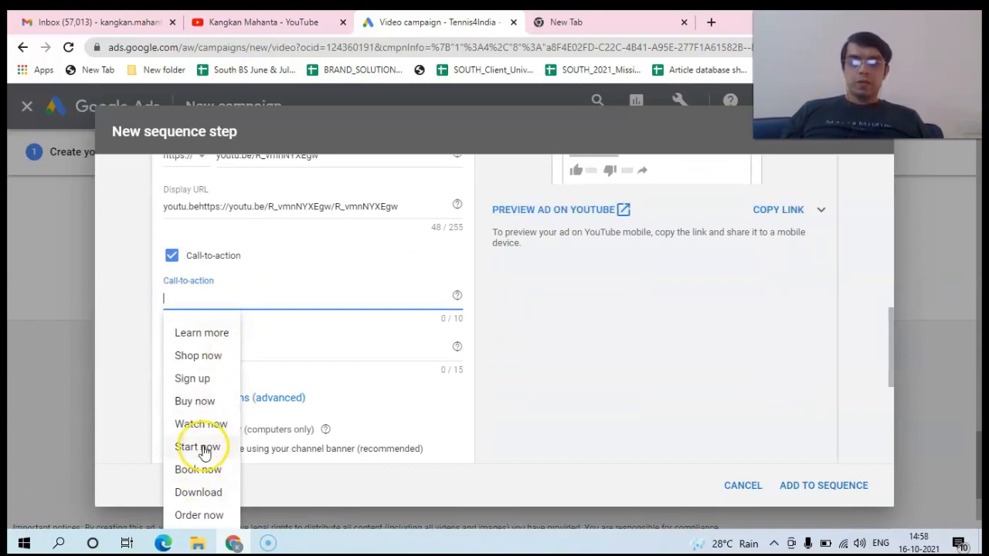
{"action": "left_click_drag", "start_coordinate": [890, 341], "coordinate": [894, 374]}
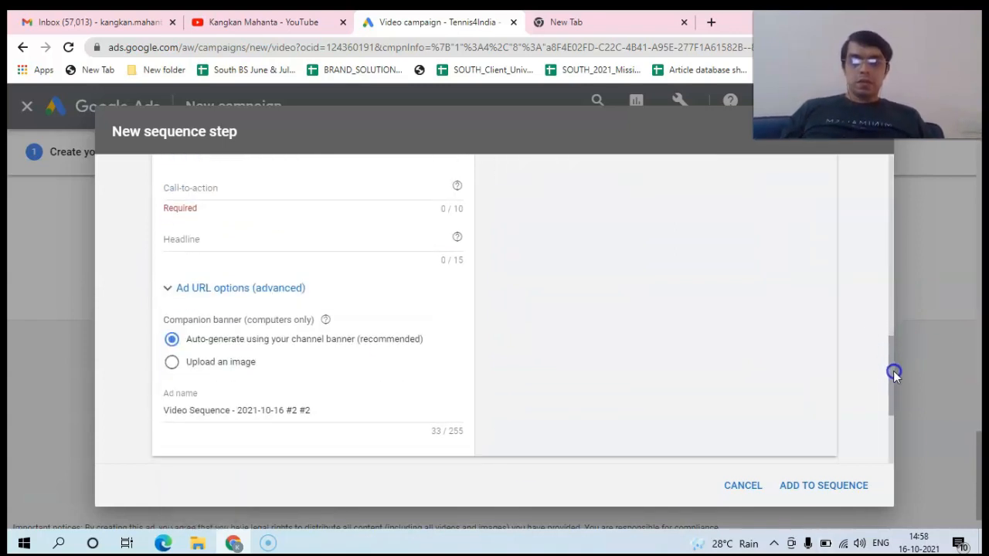
{"action": "left_click", "coordinate": [199, 183]}
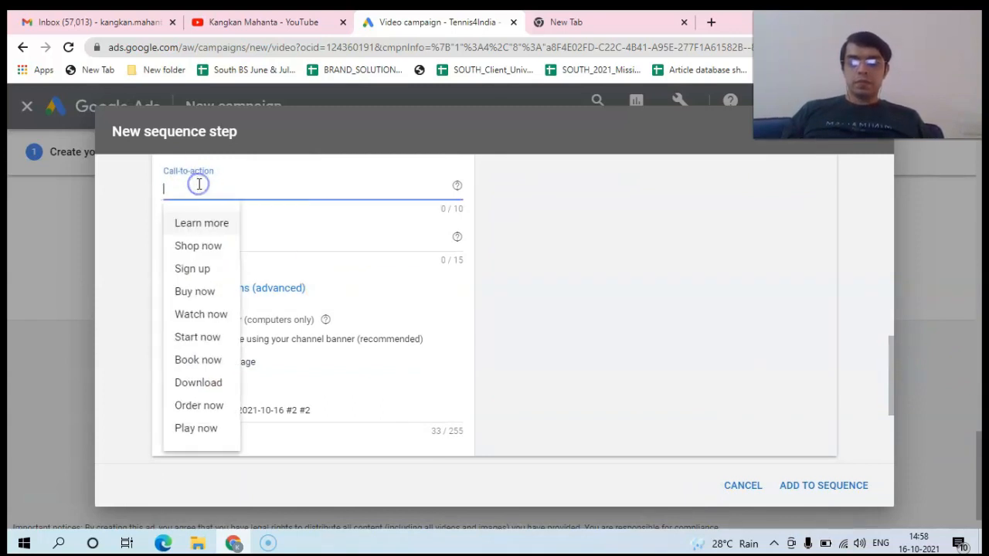
{"action": "left_click", "coordinate": [198, 428]}
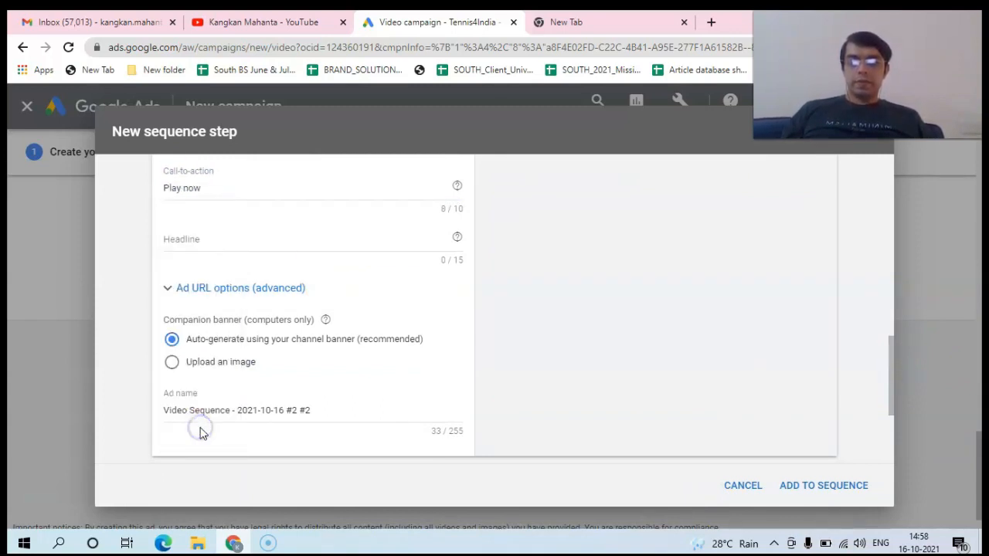
{"action": "left_click", "coordinate": [180, 235]}
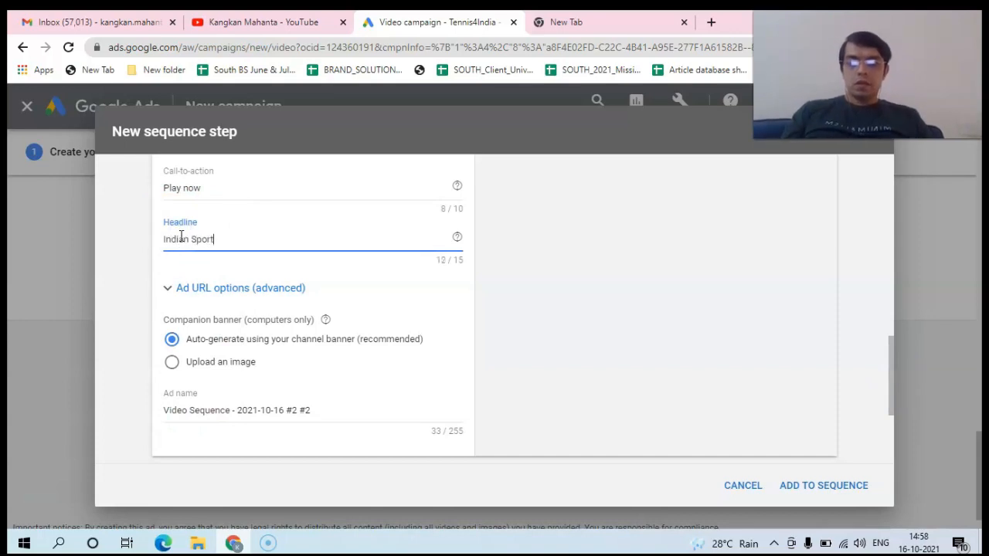
Step: Set the second step's Target CPM bid to ₹138 and add the step to the sequence
{"action": "left_click_drag", "start_coordinate": [891, 372], "coordinate": [894, 427]}
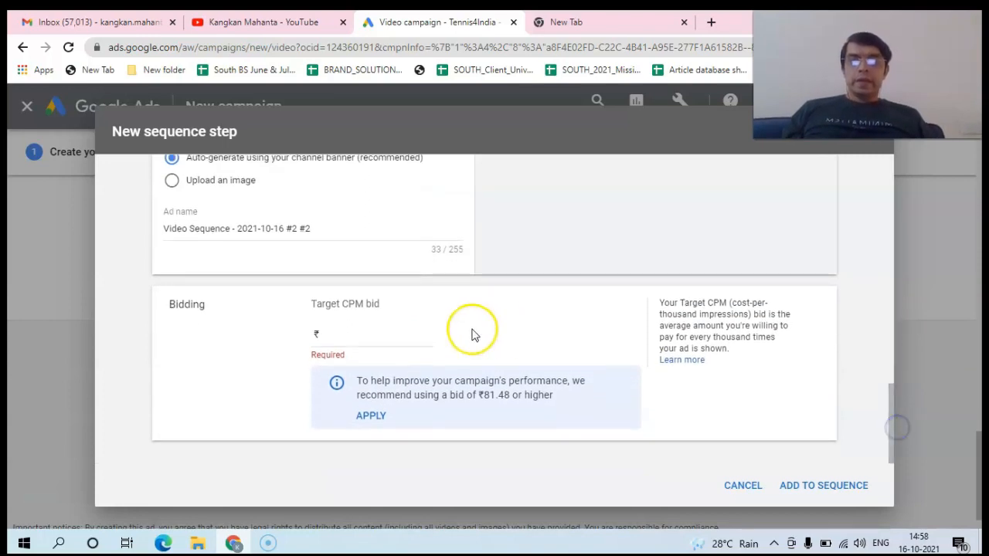
{"action": "left_click", "coordinate": [377, 335]}
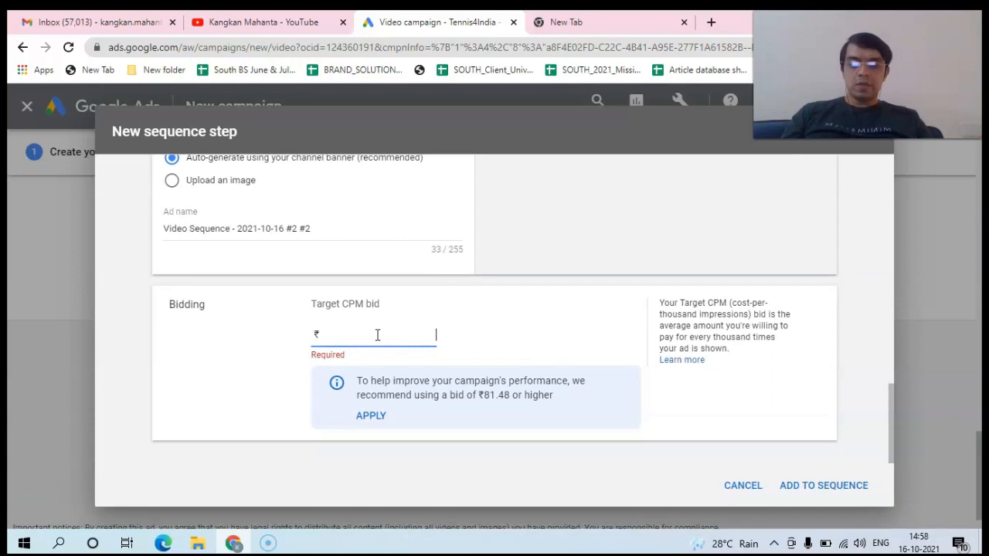
{"action": "type", "text": "138"}
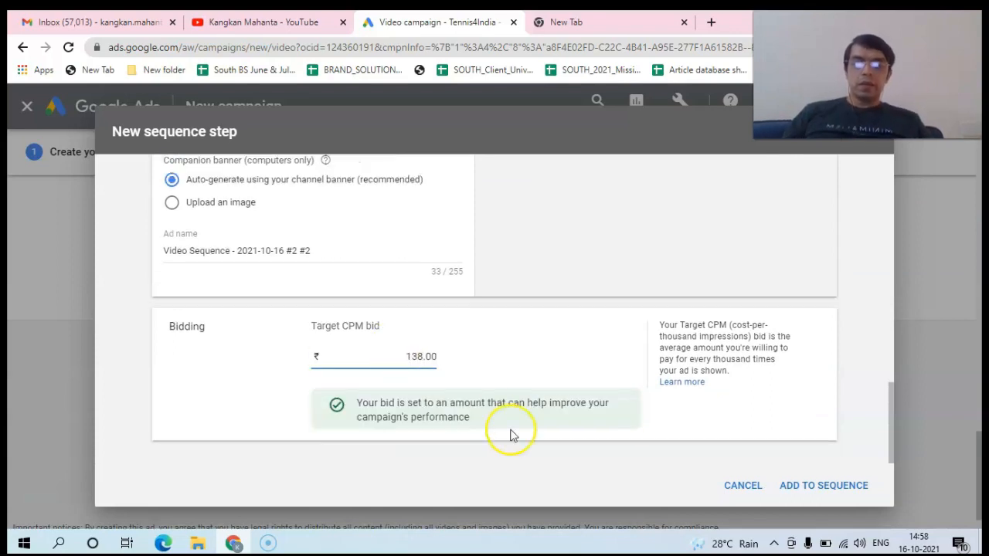
{"action": "left_click", "coordinate": [828, 486]}
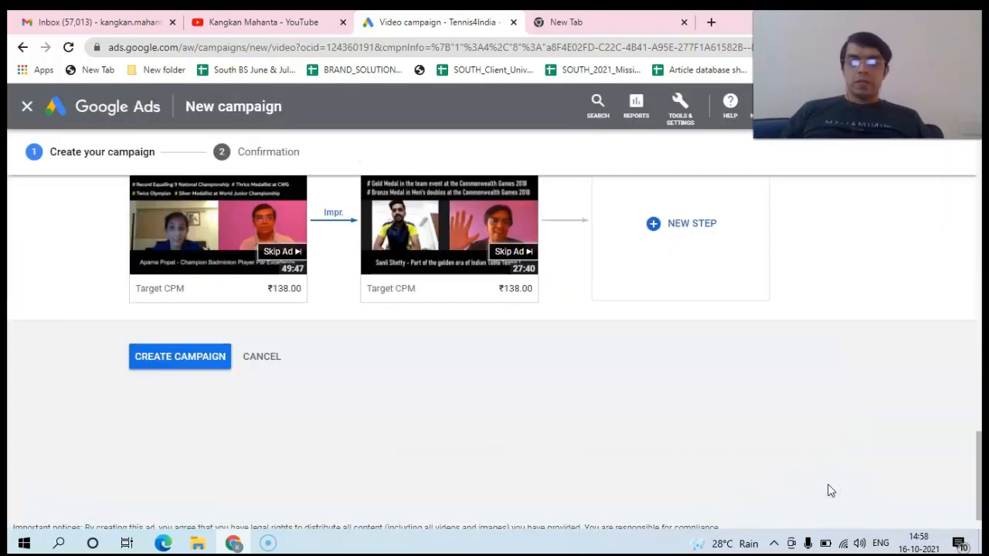
Step: Start a third sequence step and set its video using the link of the 1:25:18 female footballer video from the YouTube channel
{"action": "left_click", "coordinate": [699, 240]}
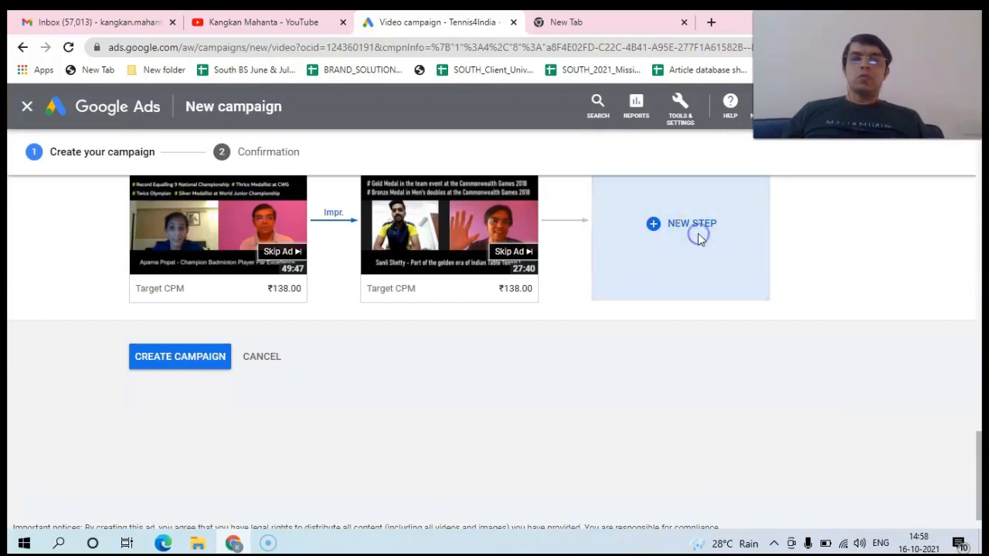
{"action": "left_click", "coordinate": [278, 22]}
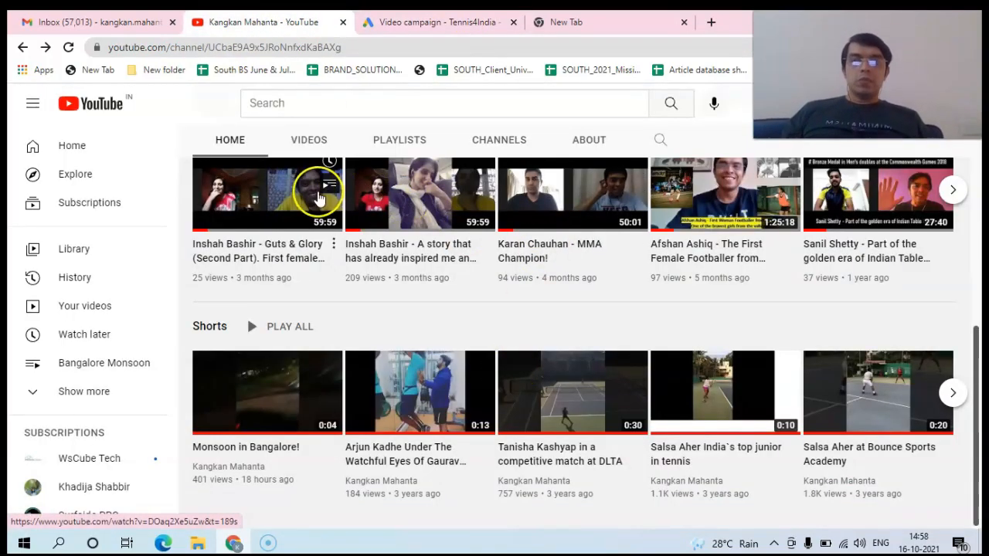
{"action": "right_click", "coordinate": [701, 199]}
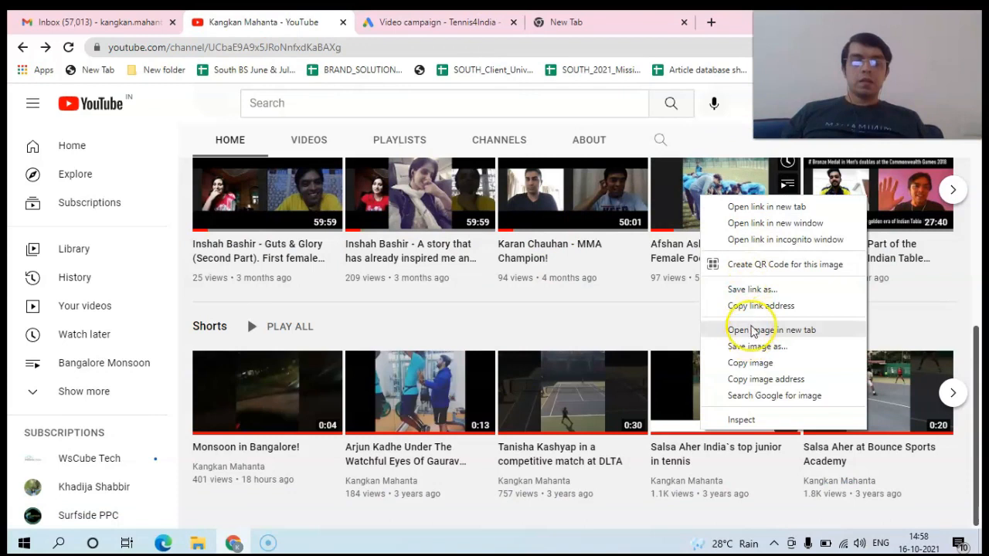
{"action": "left_click", "coordinate": [746, 307]}
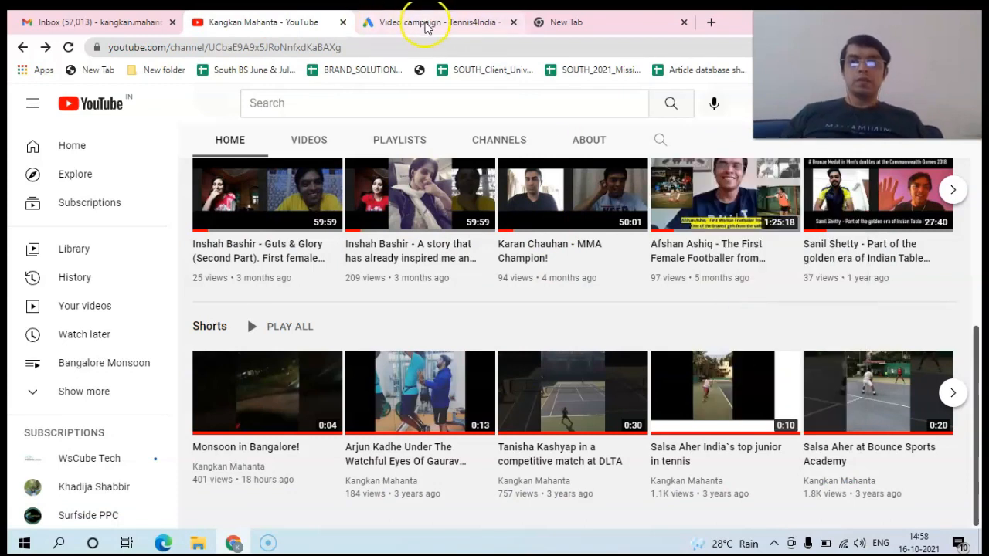
{"action": "left_click", "coordinate": [425, 22]}
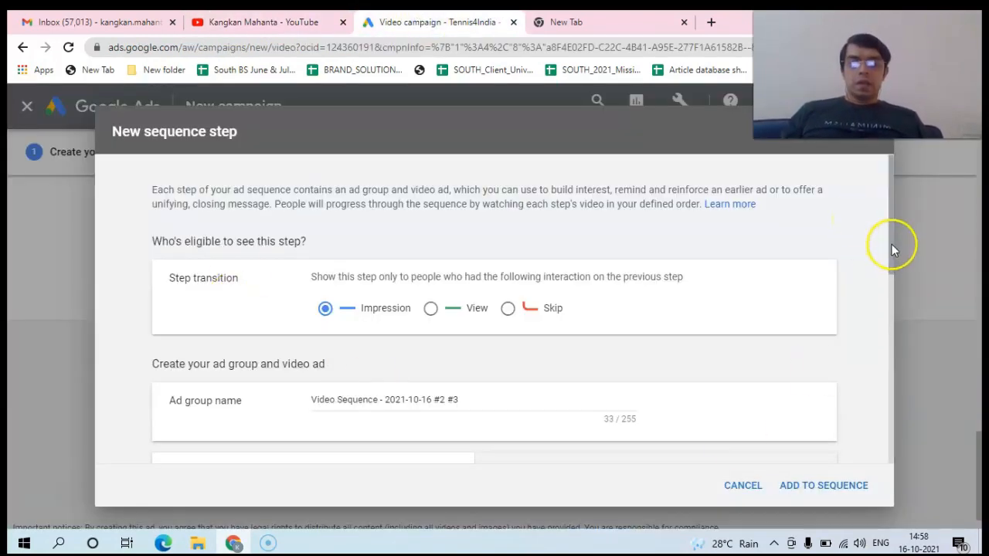
{"action": "left_click_drag", "start_coordinate": [892, 248], "coordinate": [896, 319]}
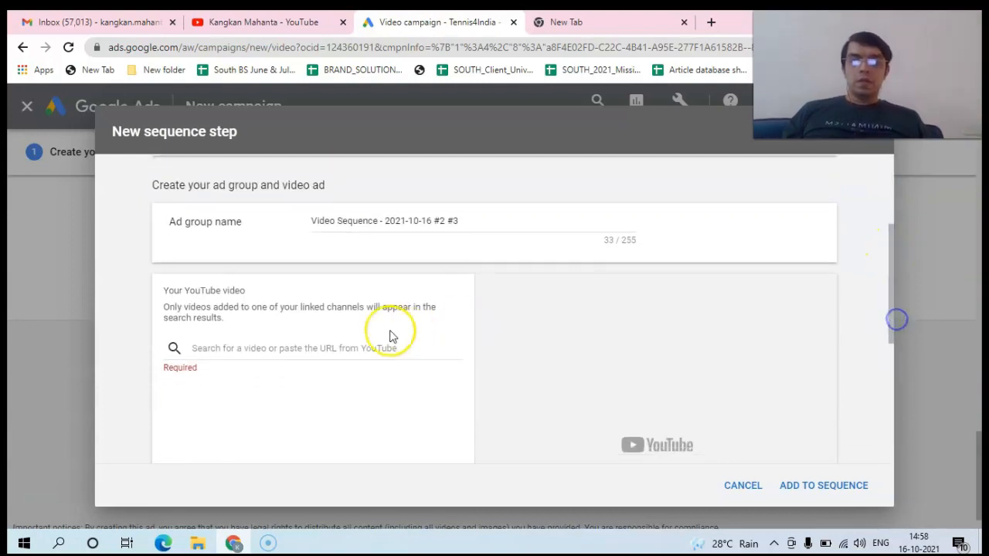
{"action": "left_click", "coordinate": [298, 348]}
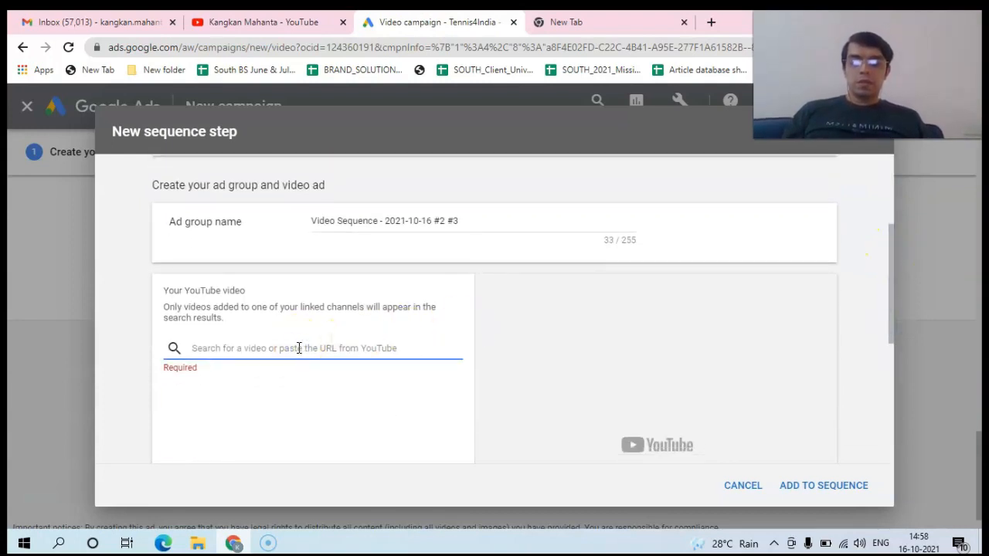
{"action": "key", "text": "ctrl+v"}
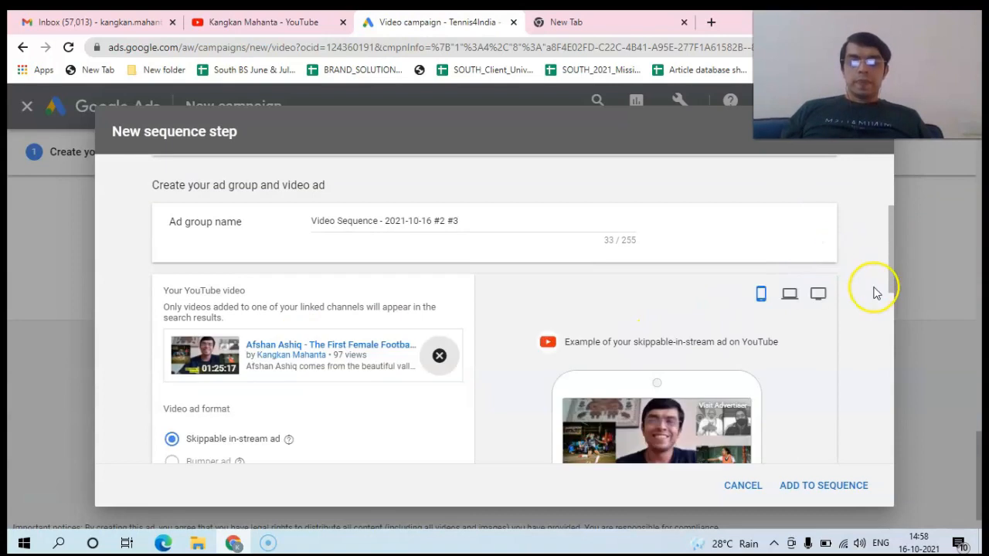
Step: Enable the third step's call-to-action with Play now and the headline Indian Sport
{"action": "left_click_drag", "start_coordinate": [889, 265], "coordinate": [892, 314]}
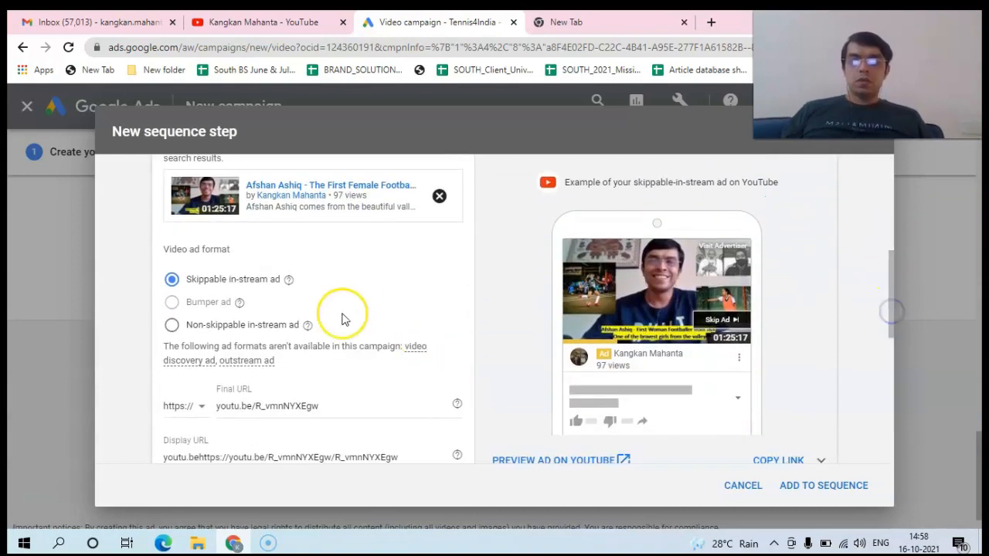
{"action": "left_click", "coordinate": [890, 299]}
{"action": "left_click_drag", "start_coordinate": [890, 298], "coordinate": [895, 356]}
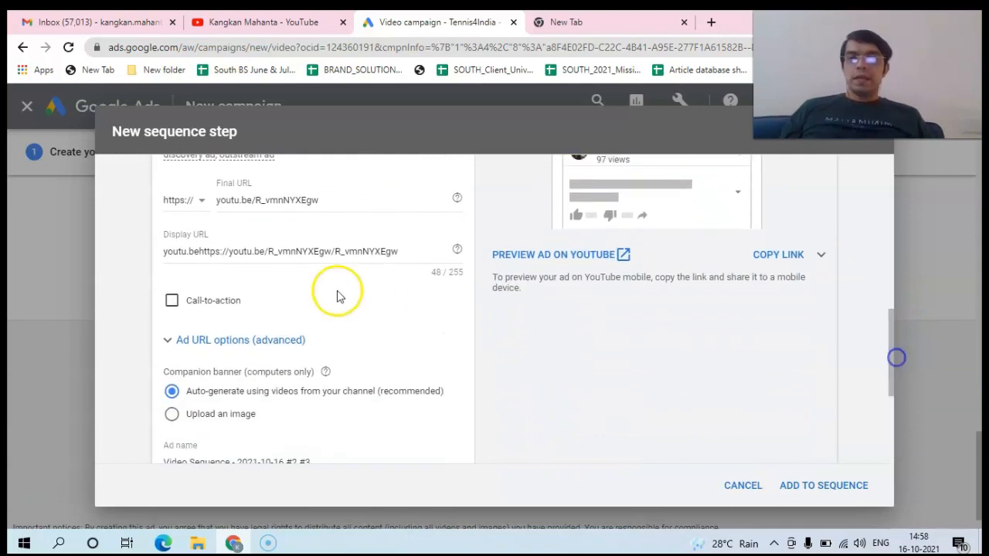
{"action": "left_click", "coordinate": [171, 301]}
{"action": "left_click", "coordinate": [275, 342]}
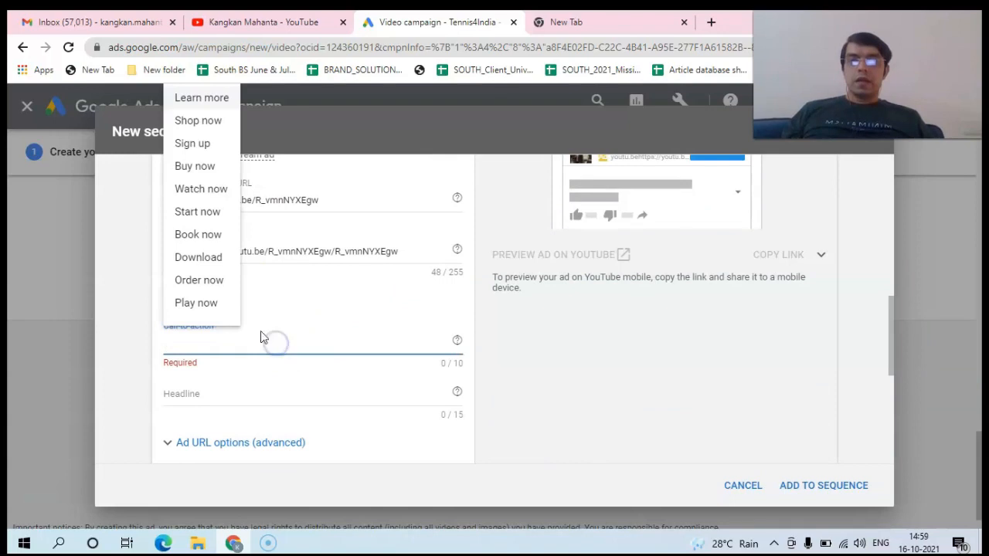
{"action": "left_click", "coordinate": [210, 302]}
{"action": "left_click", "coordinate": [199, 392]}
{"action": "type", "text": "IN"}
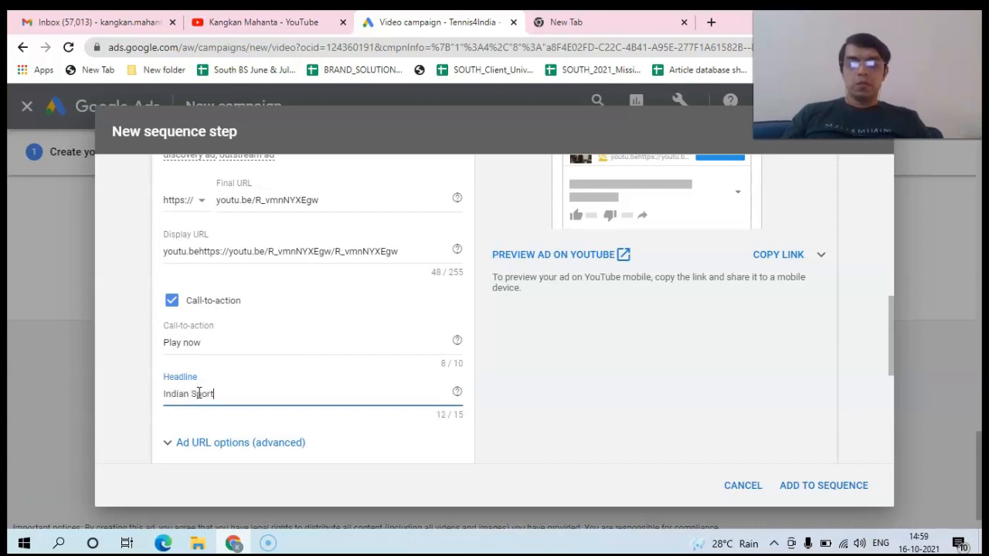
Step: Set the third step's Target CPM bid to ₹138 and add the step to the sequence
{"action": "left_click_drag", "start_coordinate": [889, 314], "coordinate": [896, 406]}
{"action": "left_click", "coordinate": [417, 333]}
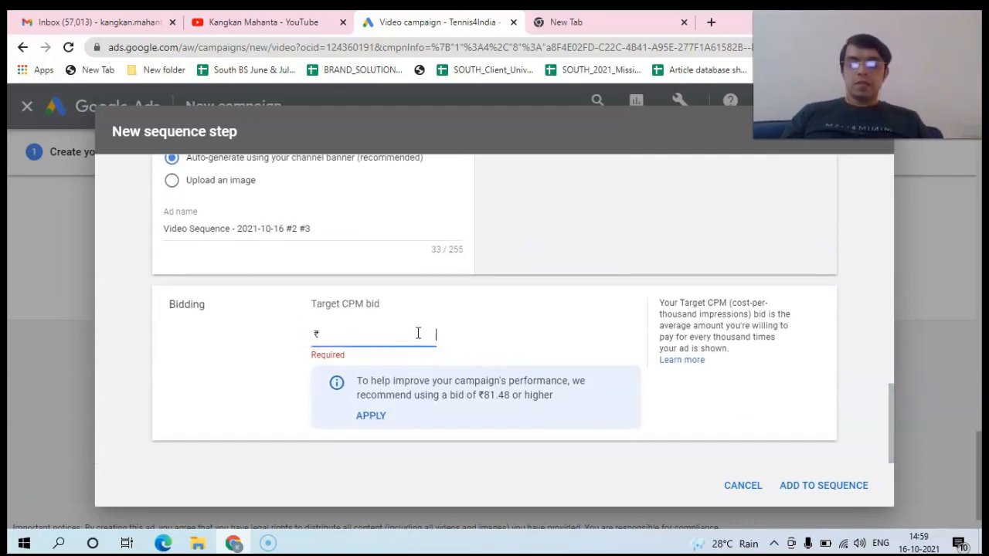
{"action": "type", "text": "138"}
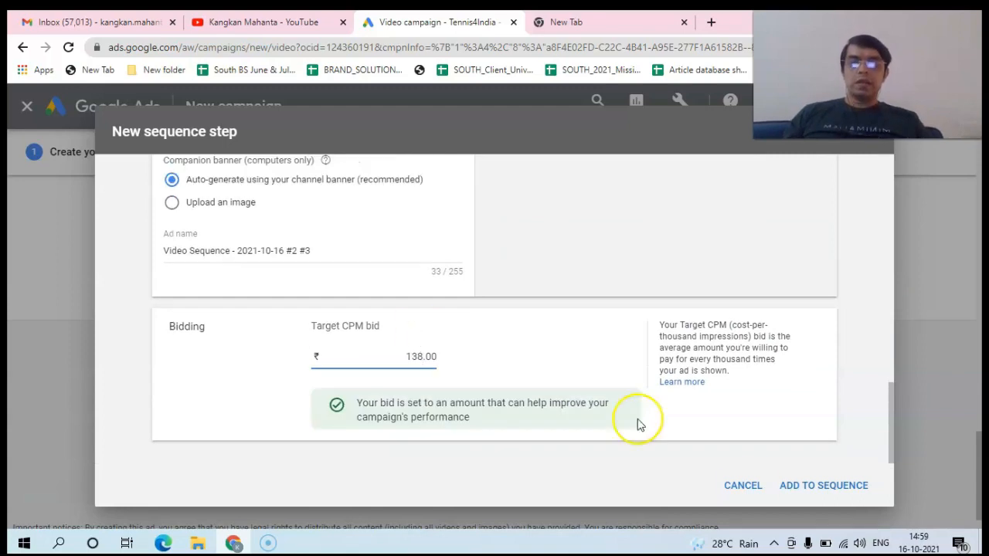
{"action": "left_click", "coordinate": [837, 485]}
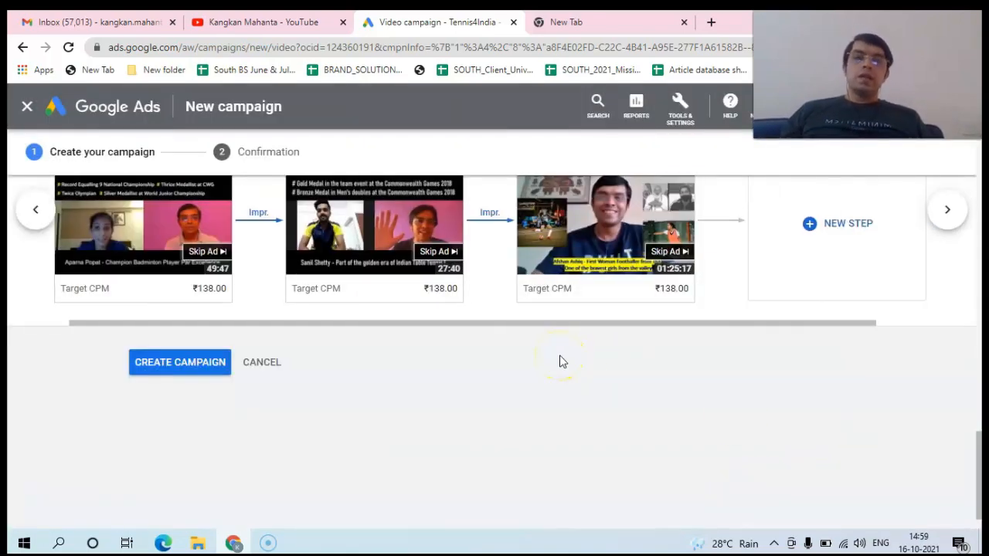
Step: Try to create the campaign with the three sequence steps
{"action": "left_click", "coordinate": [215, 363]}
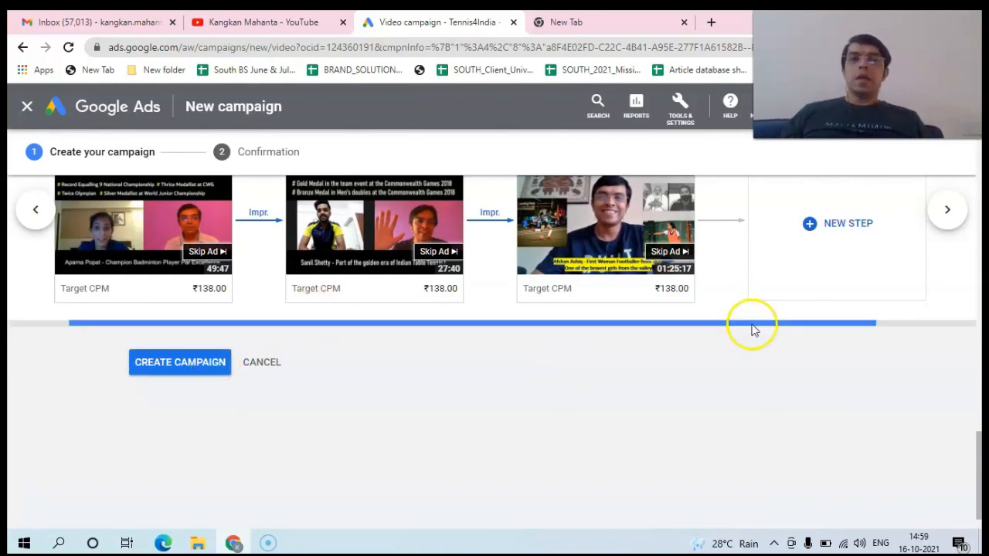
{"action": "mouse_move", "coordinate": [981, 457]}
{"action": "left_mouse_down"}
{"action": "mouse_move", "coordinate": [980, 203]}
{"action": "mouse_move", "coordinate": [981, 441]}
{"action": "left_mouse_up"}
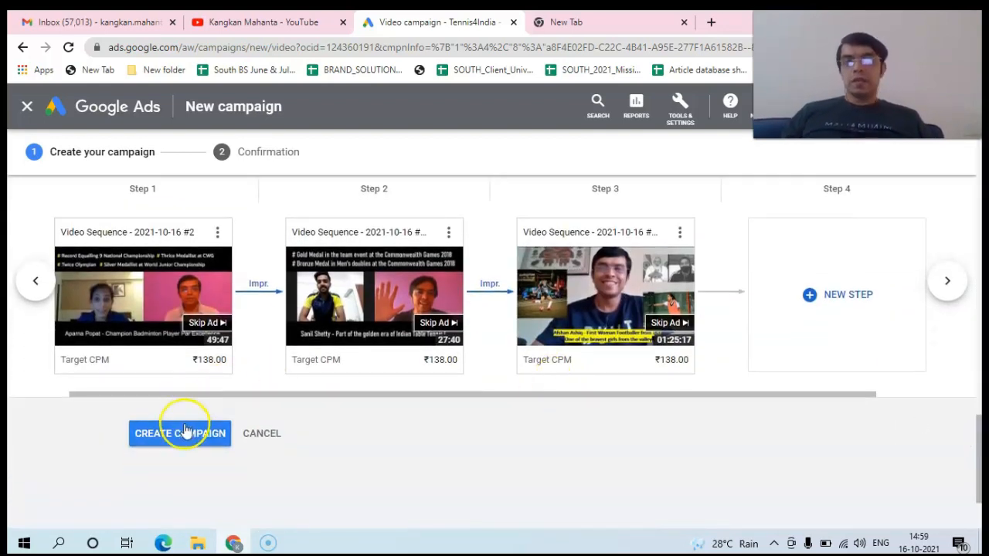
{"action": "left_click", "coordinate": [183, 431]}
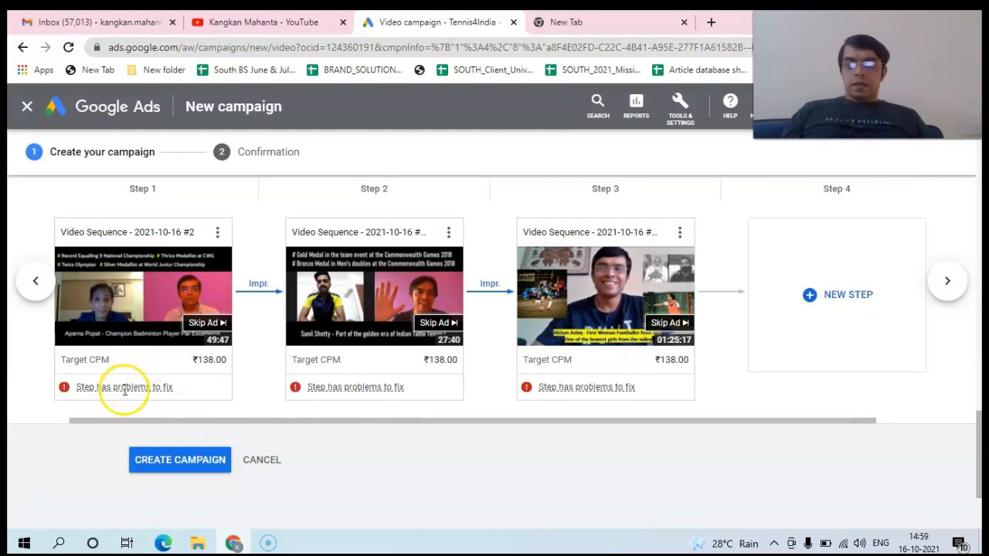
Step: Review the first sequence step's policy details, request an exception for its destination mismatch, and save the step
{"action": "left_click", "coordinate": [186, 286]}
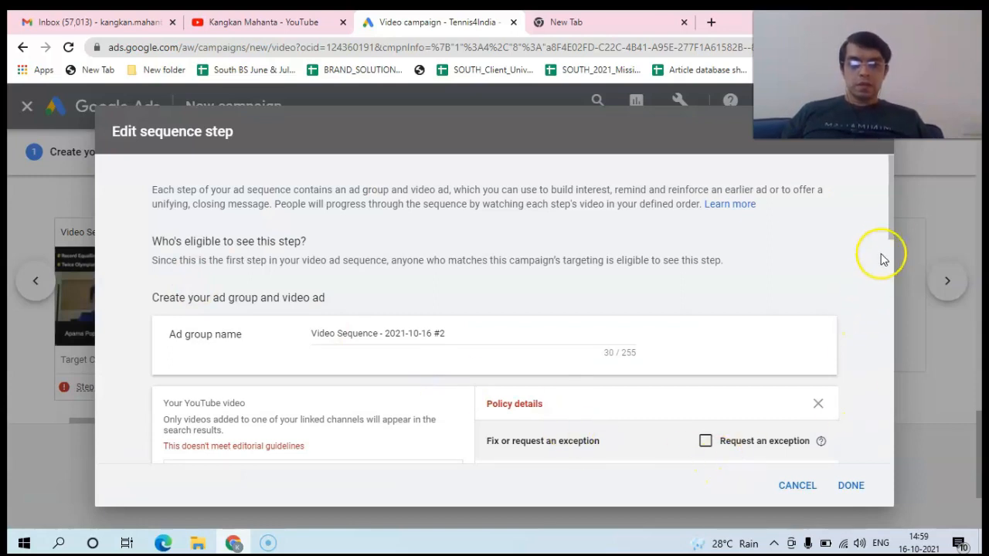
{"action": "left_click_drag", "start_coordinate": [889, 227], "coordinate": [890, 241]}
{"action": "left_click_drag", "start_coordinate": [895, 256], "coordinate": [896, 260]}
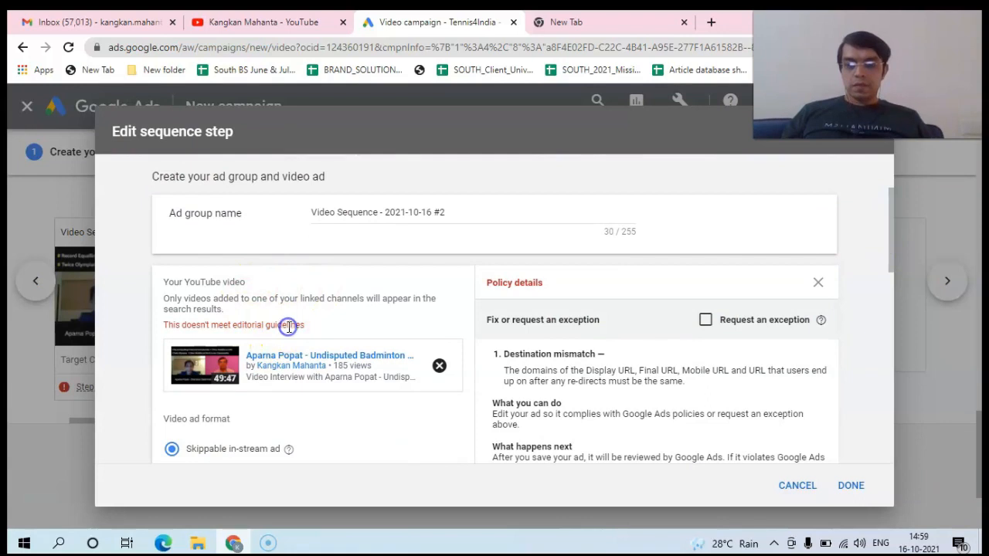
{"action": "left_click_drag", "start_coordinate": [892, 248], "coordinate": [892, 292]}
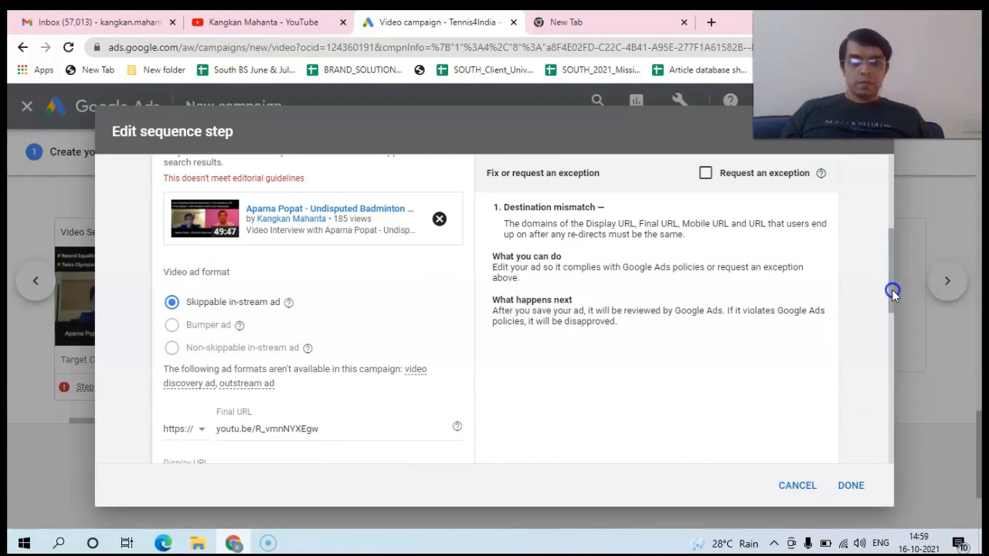
{"action": "left_click_drag", "start_coordinate": [892, 292], "coordinate": [888, 269]}
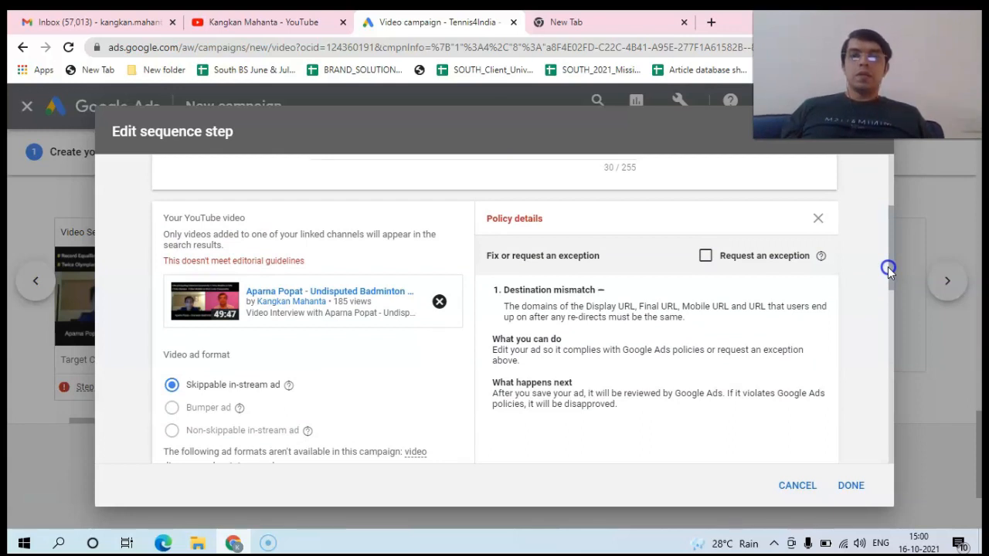
{"action": "scroll", "coordinate": [888, 268], "scroll_direction": "up", "scroll_amount": 3}
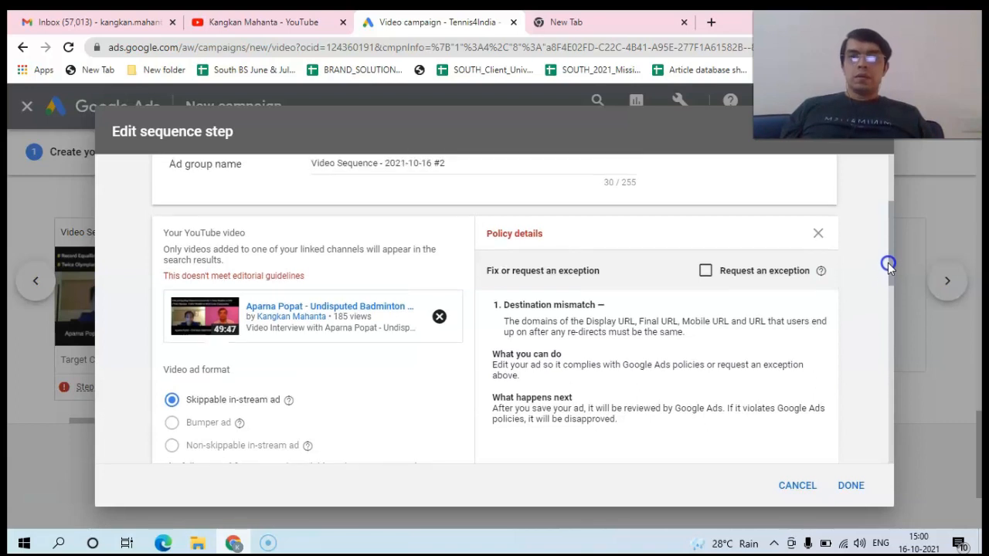
{"action": "scroll", "coordinate": [882, 274], "scroll_direction": "down", "scroll_amount": 3}
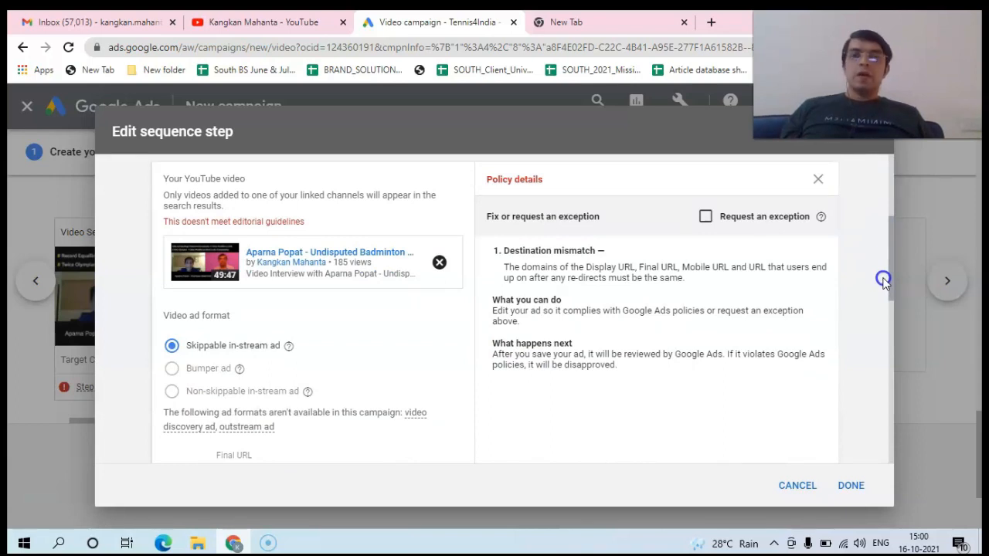
{"action": "left_click_drag", "start_coordinate": [889, 273], "coordinate": [892, 238]}
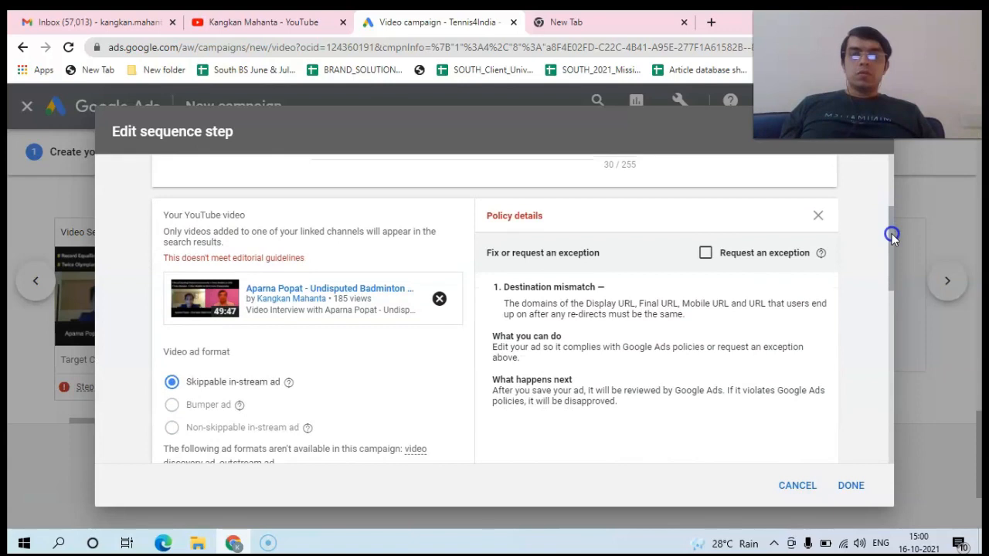
{"action": "left_click", "coordinate": [705, 254]}
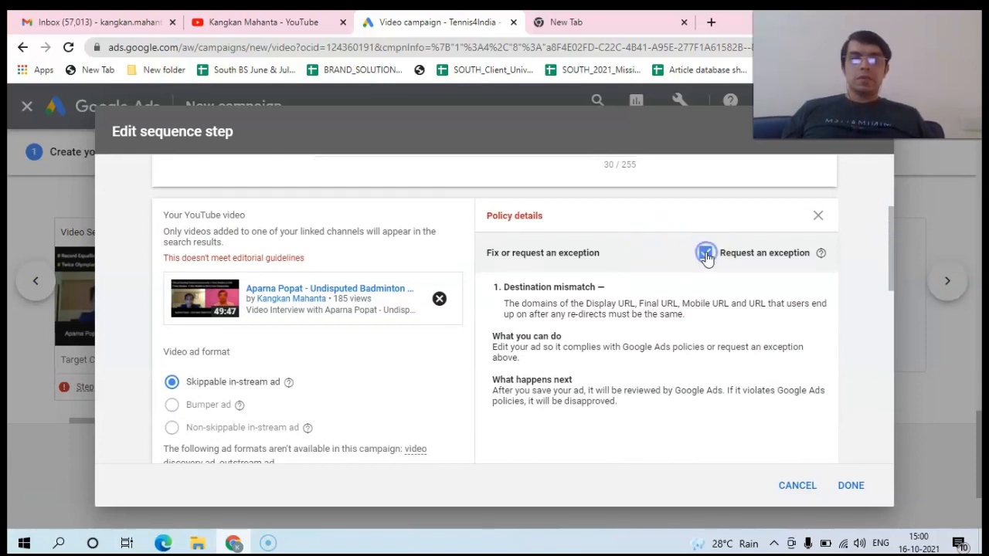
{"action": "left_click", "coordinate": [848, 486]}
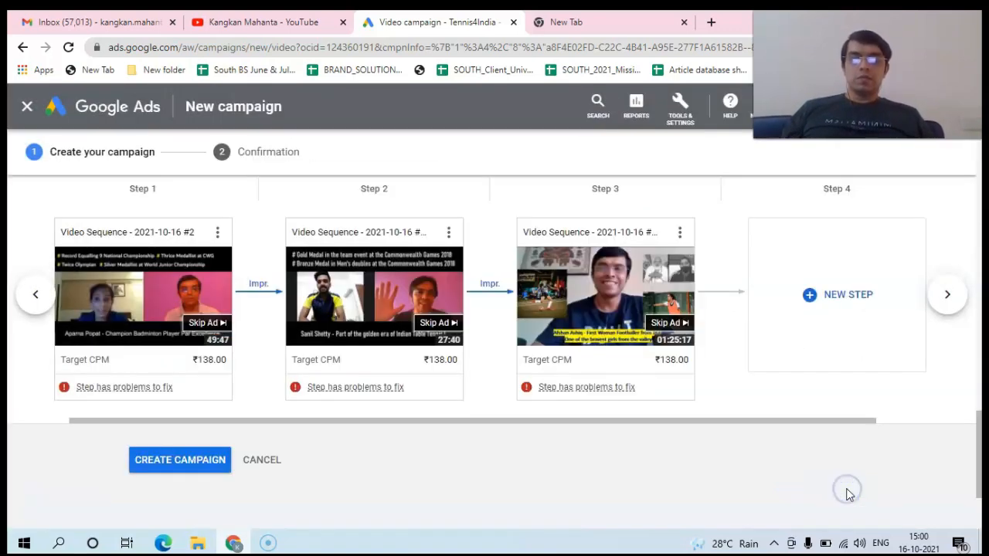
Step: Request a policy exception for the second sequence step's video ad and save the step
{"action": "left_click", "coordinate": [375, 295]}
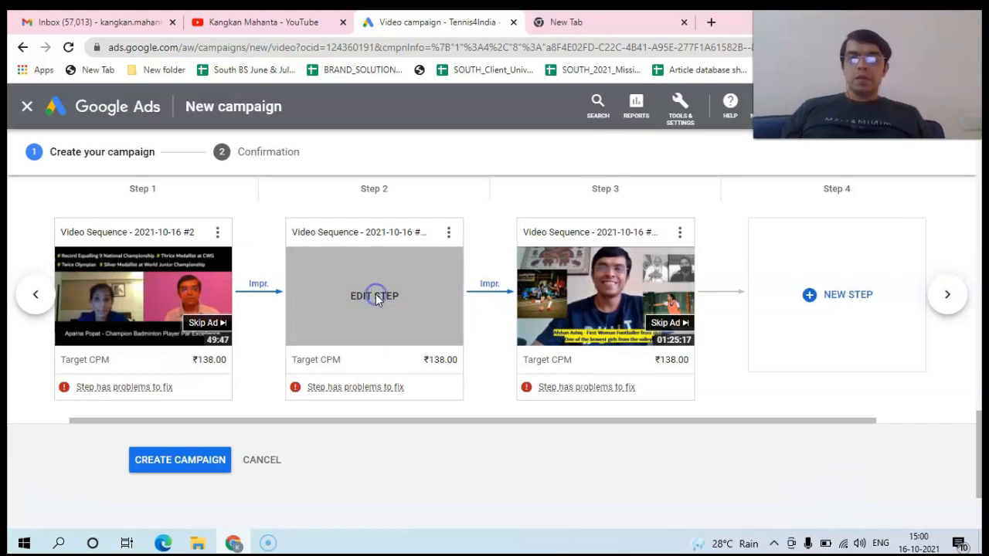
{"action": "left_click", "coordinate": [889, 256]}
{"action": "mouse_move", "coordinate": [889, 258]}
{"action": "left_mouse_down"}
{"action": "mouse_move", "coordinate": [898, 336]}
{"action": "mouse_move", "coordinate": [890, 266]}
{"action": "left_mouse_up"}
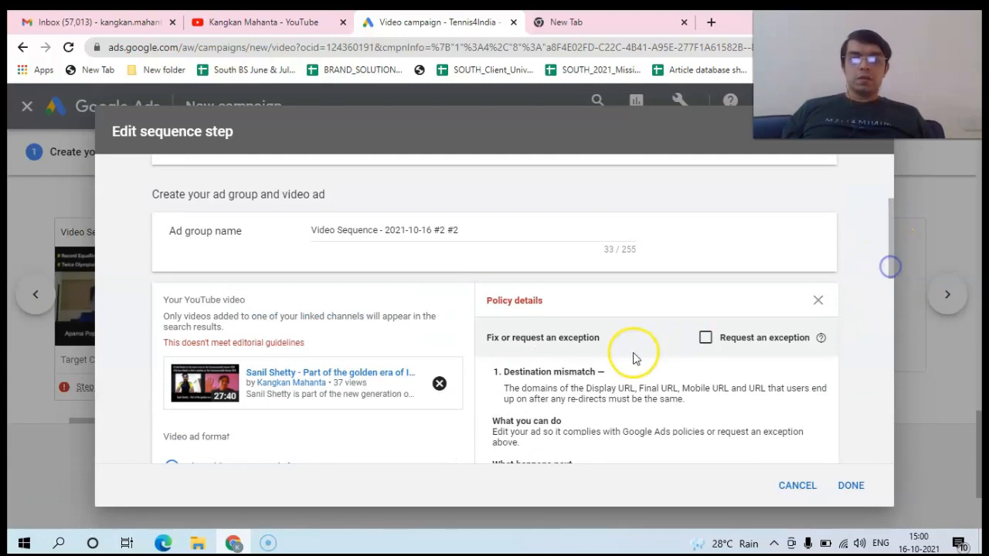
{"action": "left_click", "coordinate": [705, 338]}
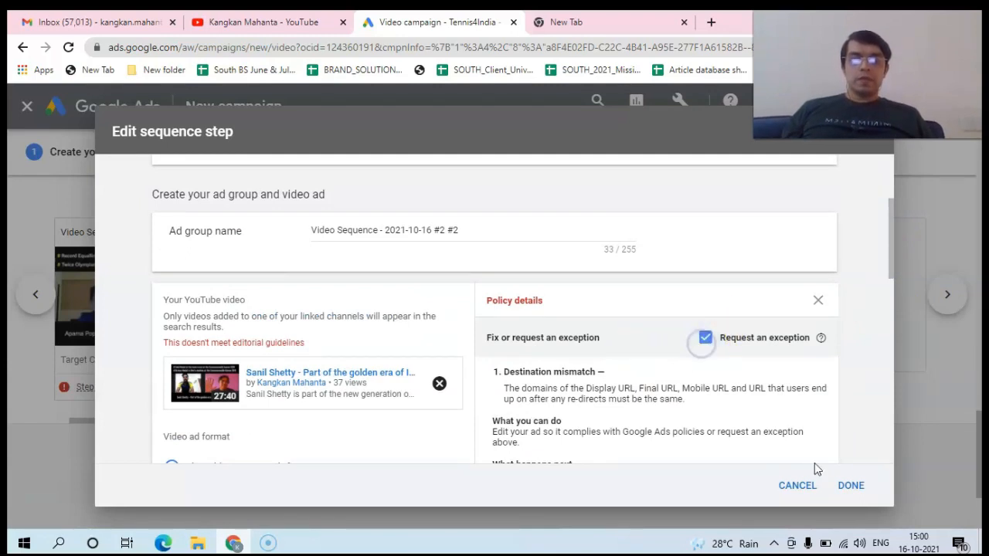
{"action": "left_click", "coordinate": [851, 485]}
Step: Request a policy exception for the third sequence step's video ad and save the step
{"action": "left_click", "coordinate": [609, 323]}
{"action": "left_click_drag", "start_coordinate": [893, 219], "coordinate": [906, 267]}
{"action": "left_click", "coordinate": [705, 312]}
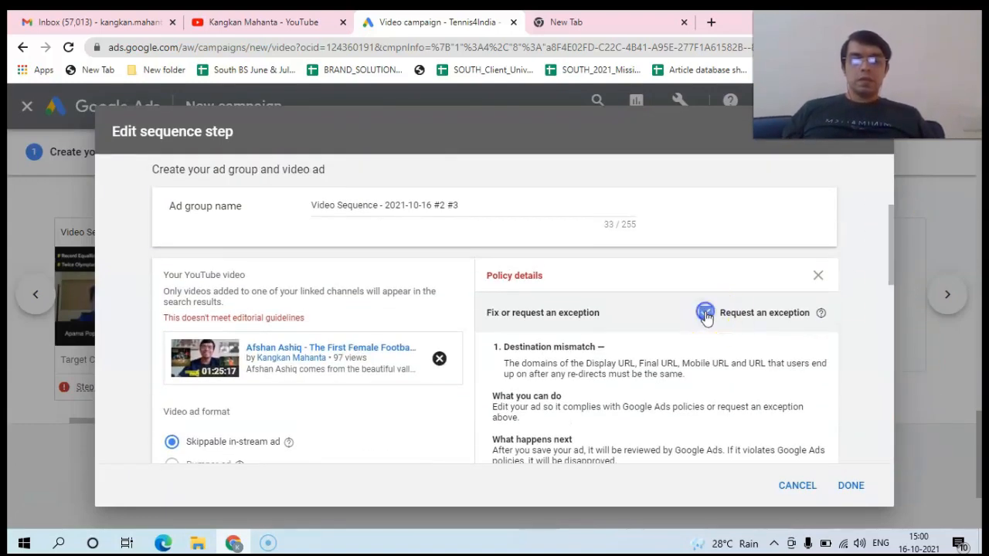
{"action": "left_click", "coordinate": [849, 487]}
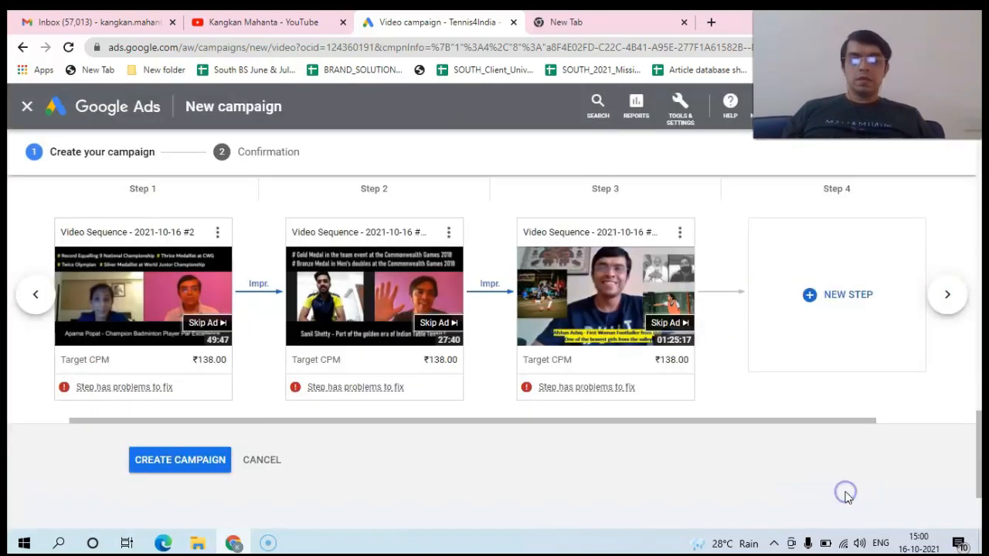
Step: Create the ad sequence campaign and continue from the confirmation to the campaign's ad groups
{"action": "left_click", "coordinate": [198, 459]}
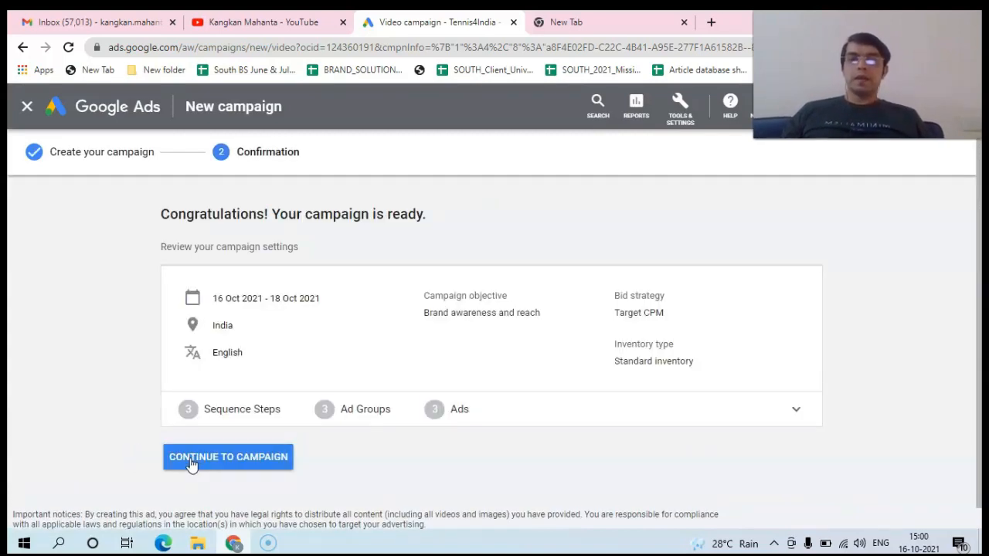
{"action": "left_click", "coordinate": [191, 463]}
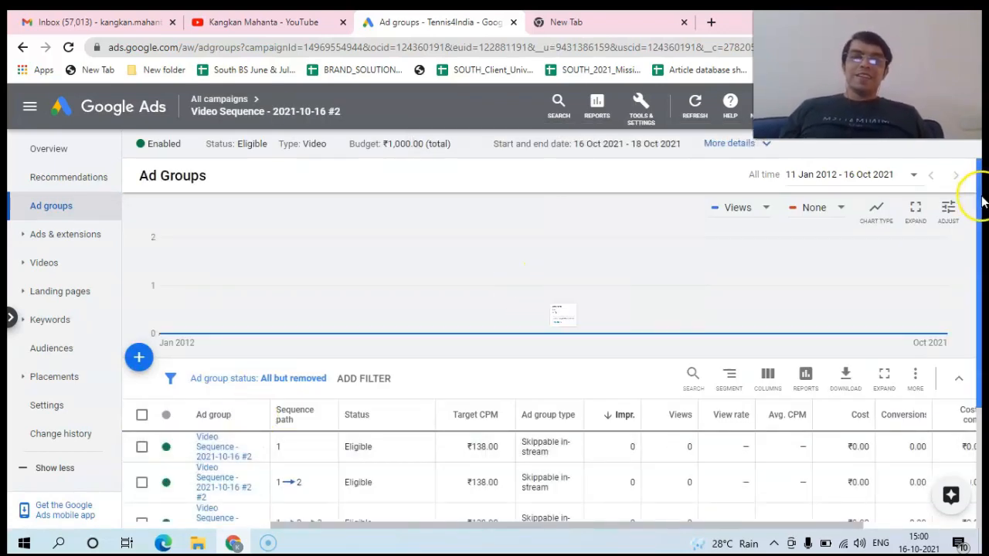
Step: Examine the new campaign's ad groups and its editable video sequence, and return to the ad groups
{"action": "left_click_drag", "start_coordinate": [980, 206], "coordinate": [978, 248]}
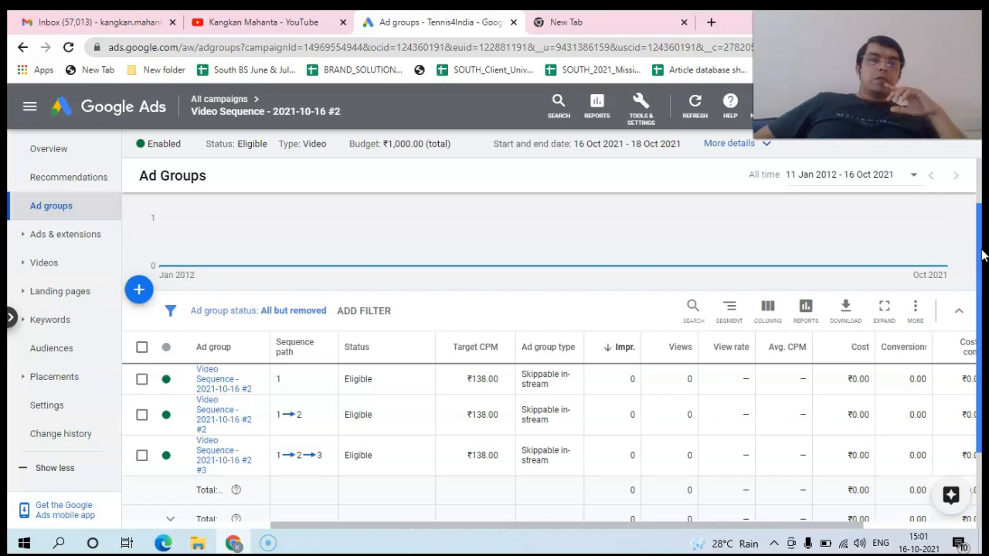
{"action": "left_click", "coordinate": [136, 295]}
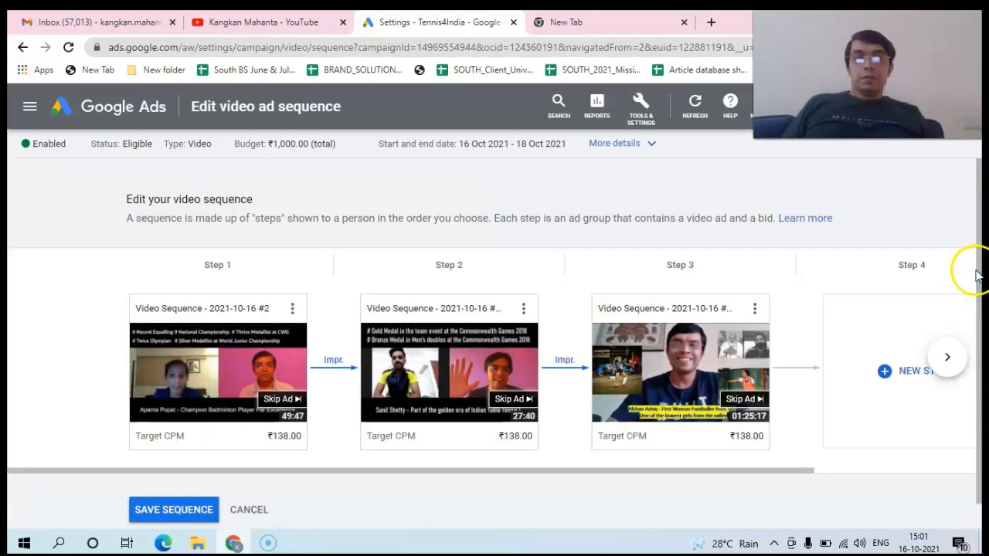
{"action": "left_click", "coordinate": [23, 49]}
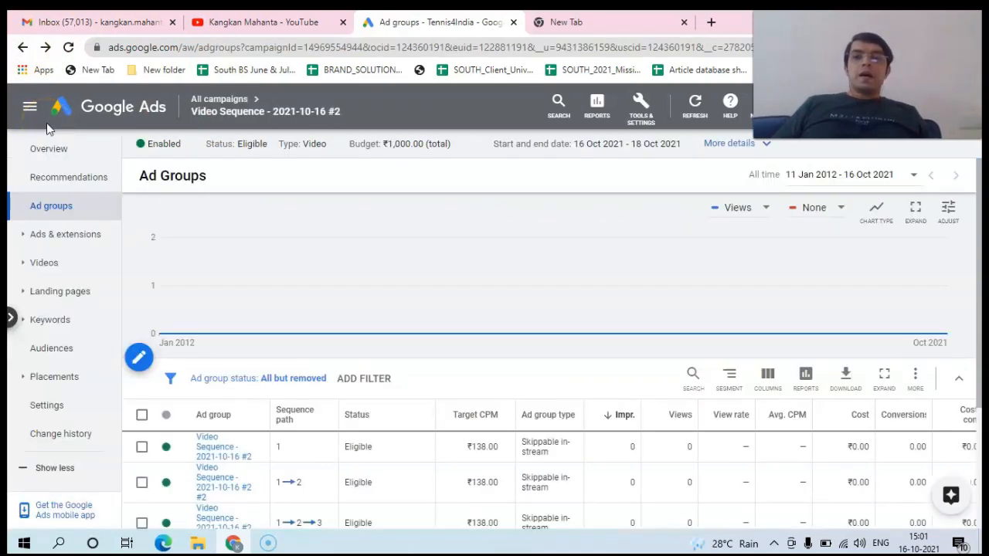
Step: Start another new campaign from the list of all campaigns with the Brand awareness and reach goal and the Video type
{"action": "left_click", "coordinate": [209, 103]}
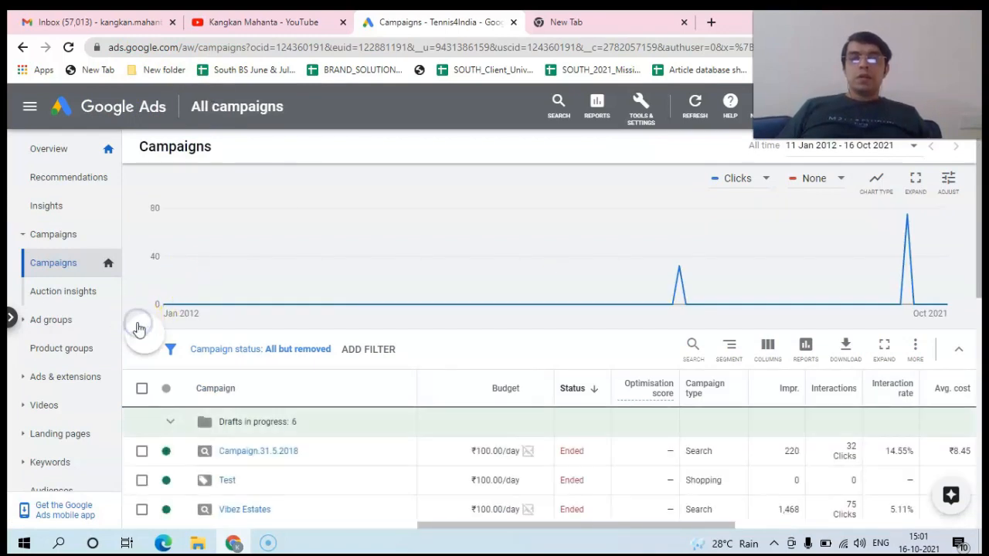
{"action": "left_click", "coordinate": [176, 386]}
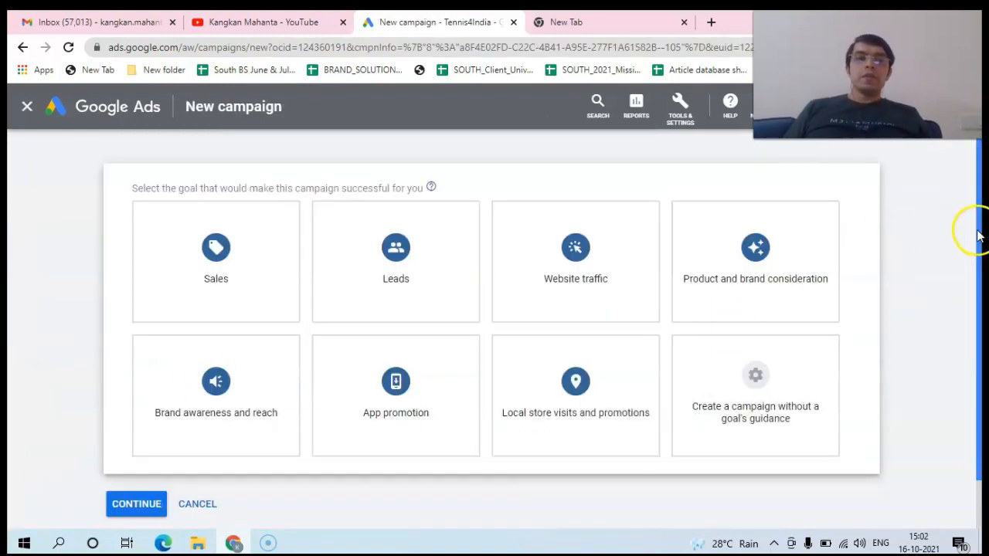
{"action": "left_click_drag", "start_coordinate": [977, 254], "coordinate": [977, 287]}
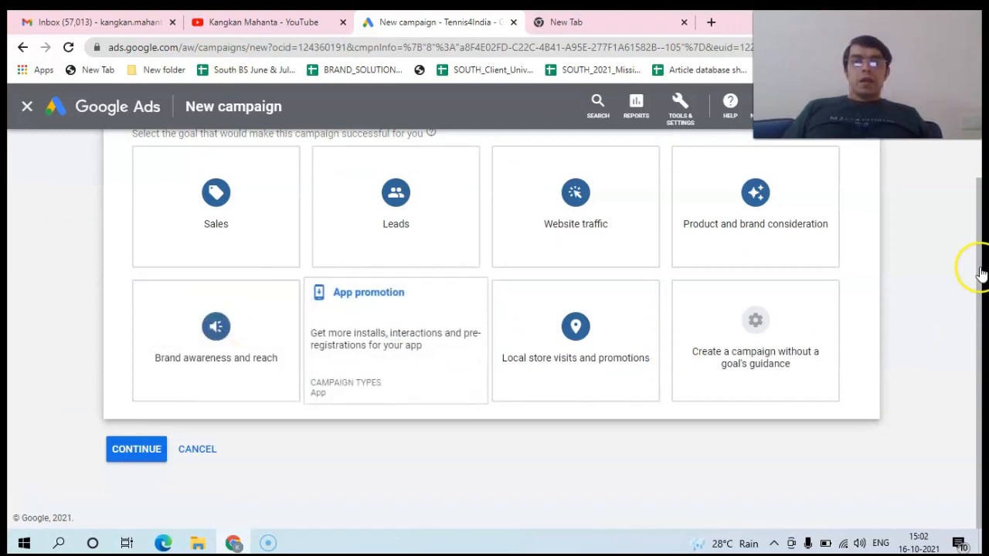
{"action": "left_click", "coordinate": [232, 344]}
{"action": "left_click", "coordinate": [406, 309]}
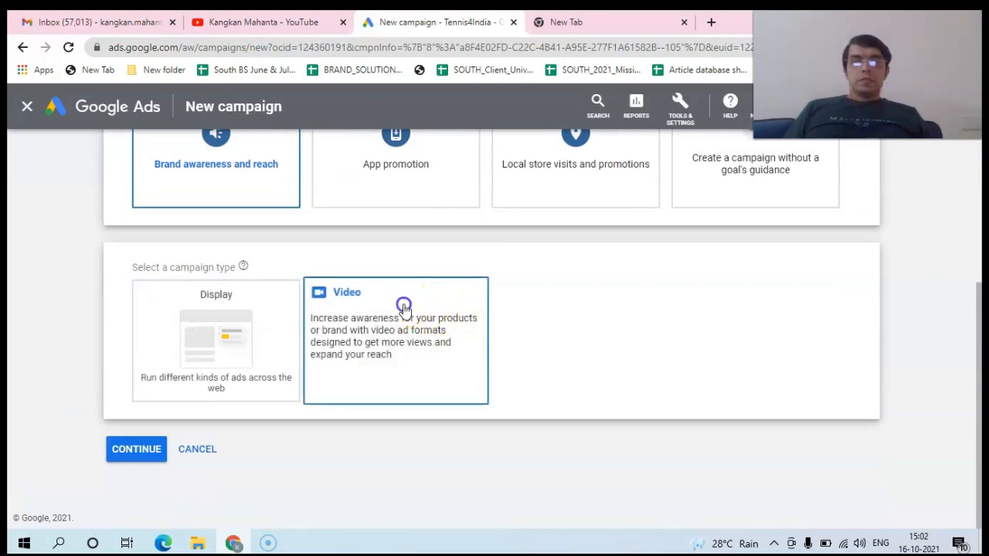
Step: Go through the Video reach campaign and Outstream subtypes and choose Ad sequence as the campaign subtype
{"action": "left_click_drag", "start_coordinate": [981, 309], "coordinate": [979, 349]}
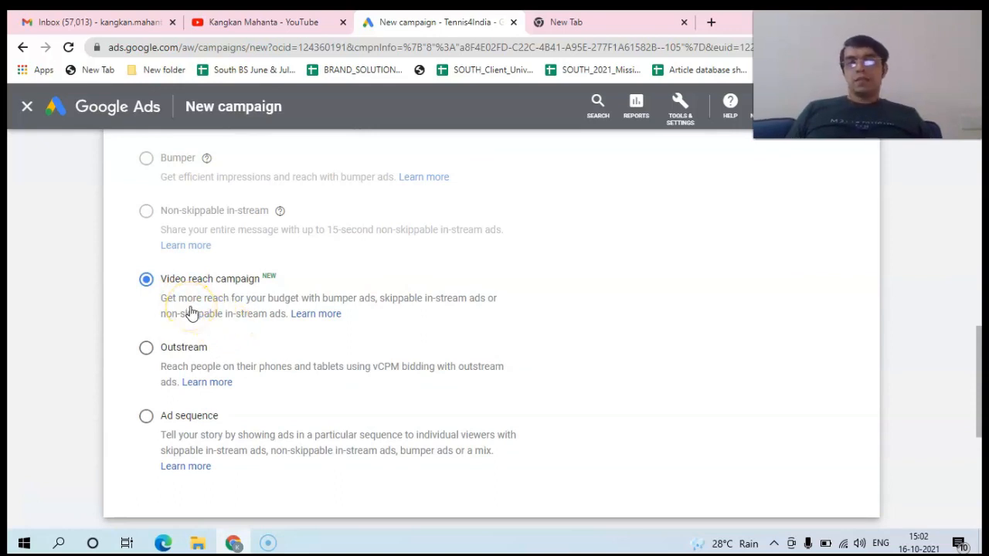
{"action": "left_click", "coordinate": [146, 349]}
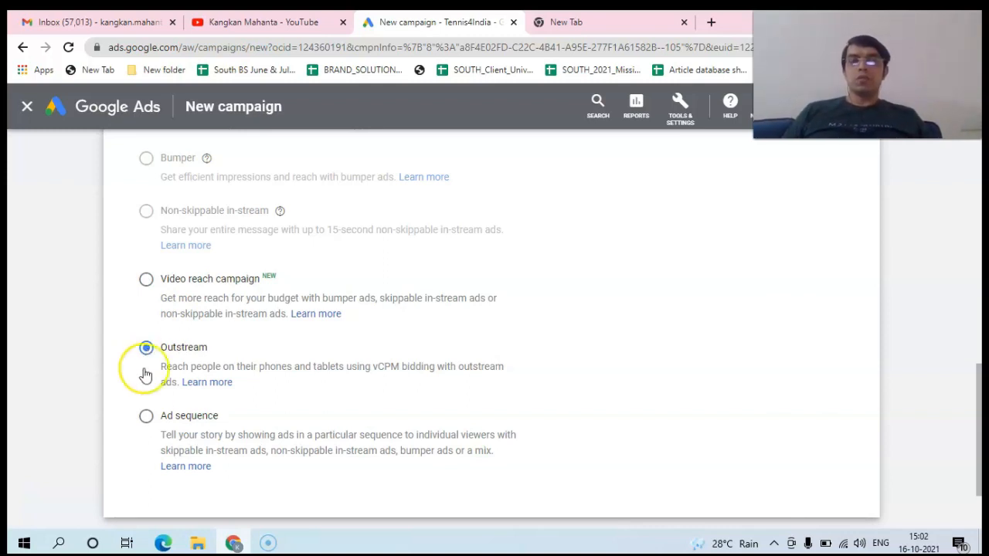
{"action": "left_click", "coordinate": [147, 419]}
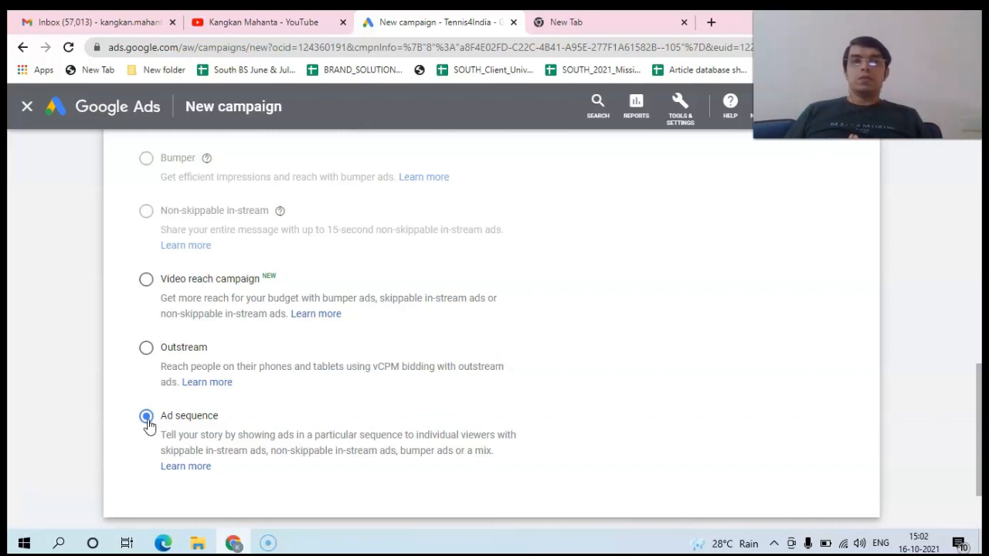
{"action": "mouse_move", "coordinate": [983, 435]}
{"action": "left_mouse_down"}
{"action": "mouse_move", "coordinate": [981, 477]}
{"action": "mouse_move", "coordinate": [982, 375]}
{"action": "mouse_move", "coordinate": [981, 450]}
{"action": "mouse_move", "coordinate": [982, 436]}
{"action": "left_mouse_up"}
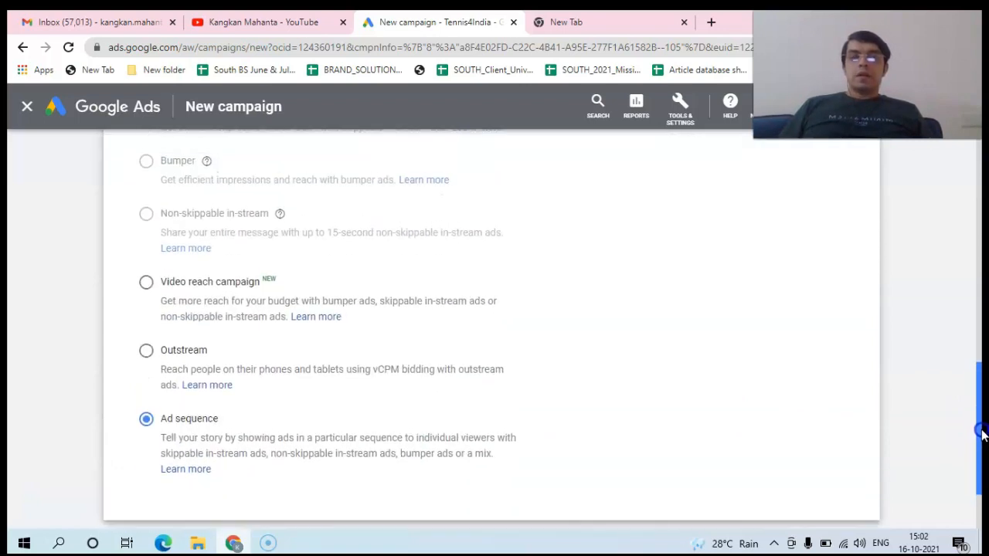